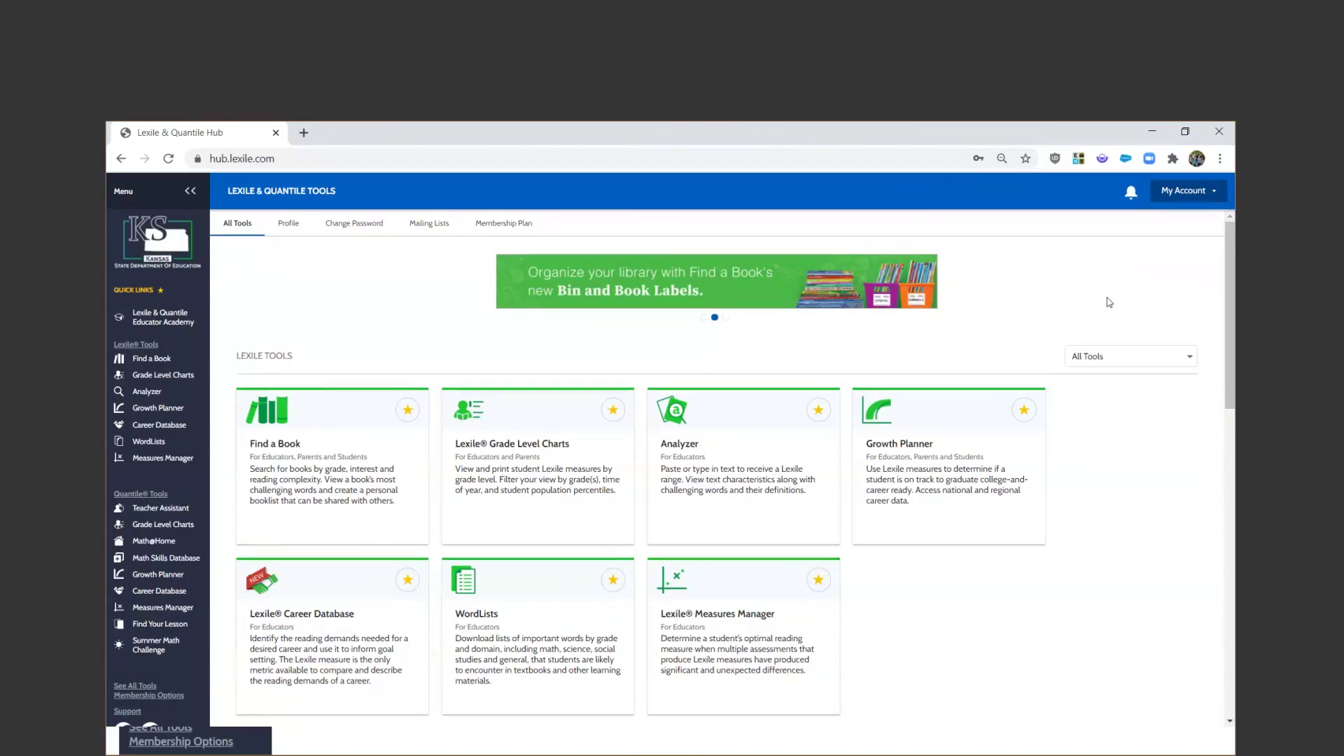
Step: Remove all seven Lexile tools, from Find a Book to Lexile Measures Manager, from the quick links
left_click_drag(1227, 268, 1224, 420)
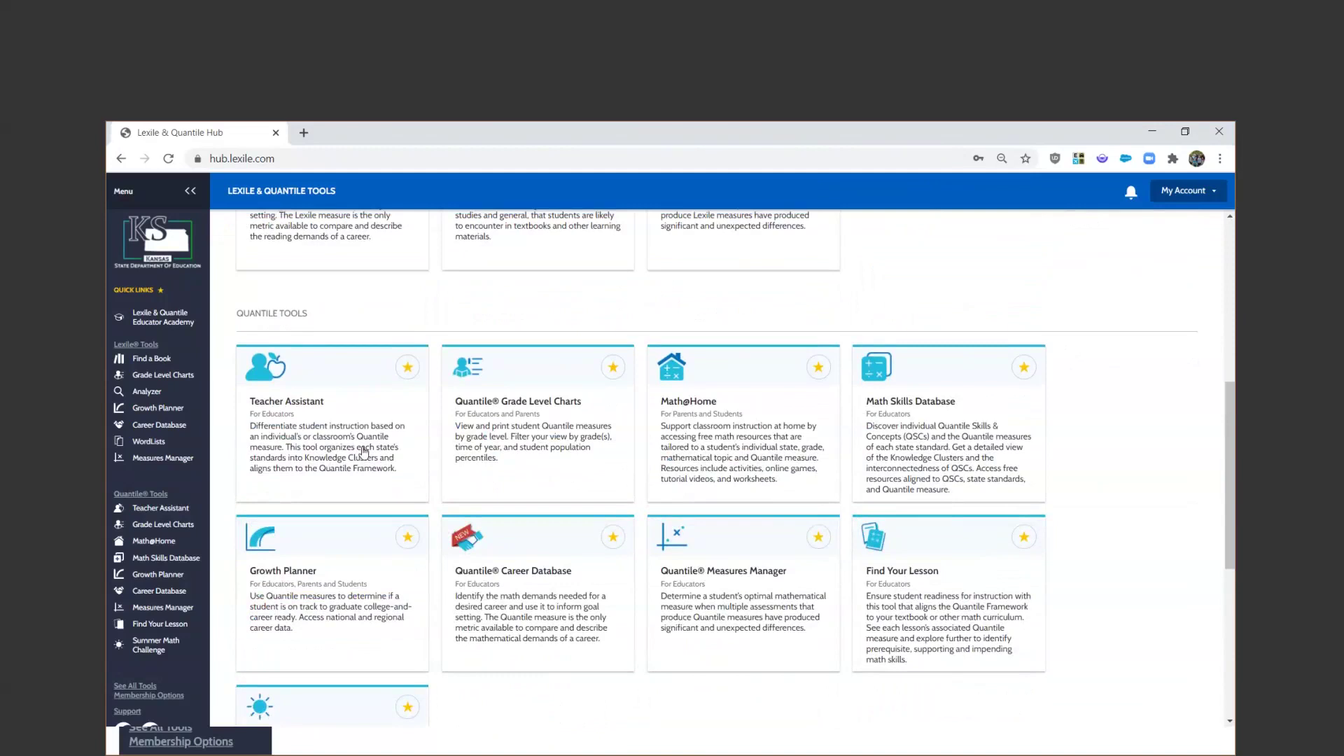
scroll(364, 452, "up", 3)
scroll(363, 454, "up", 3)
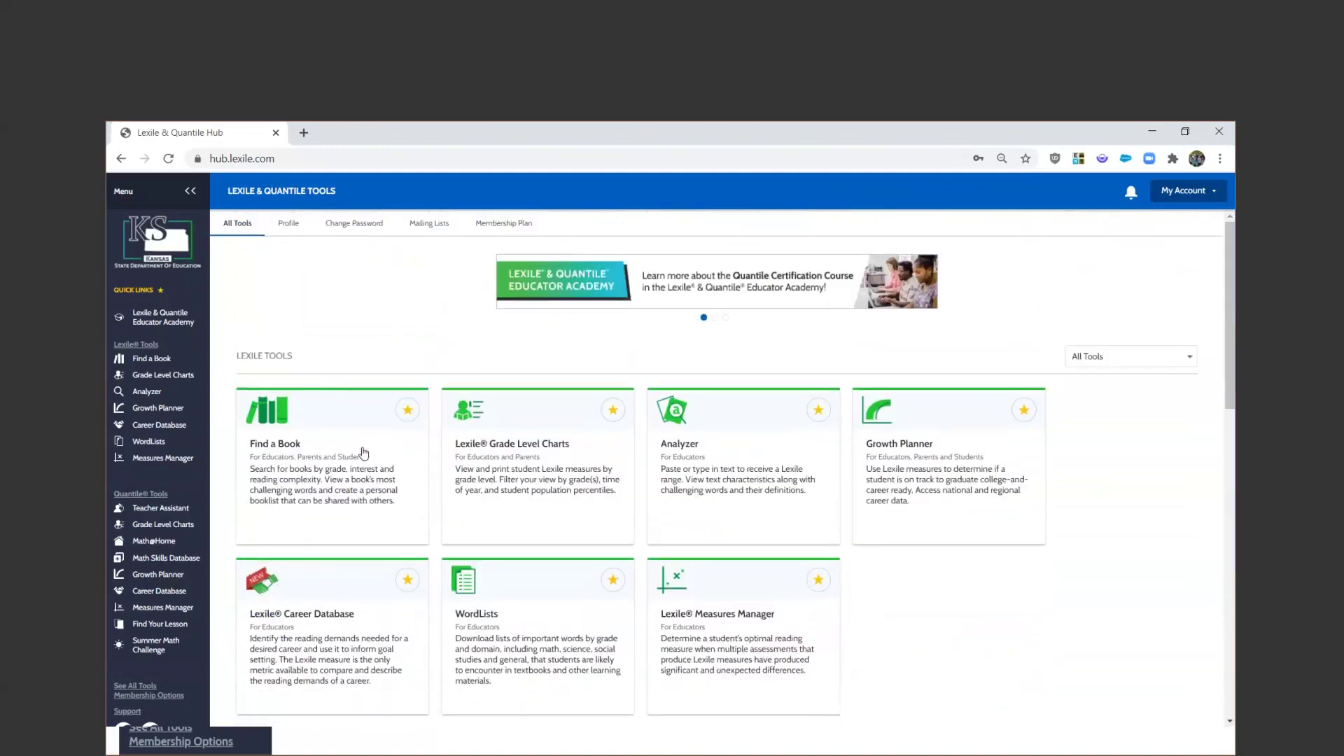
scroll(362, 453, "down", 3)
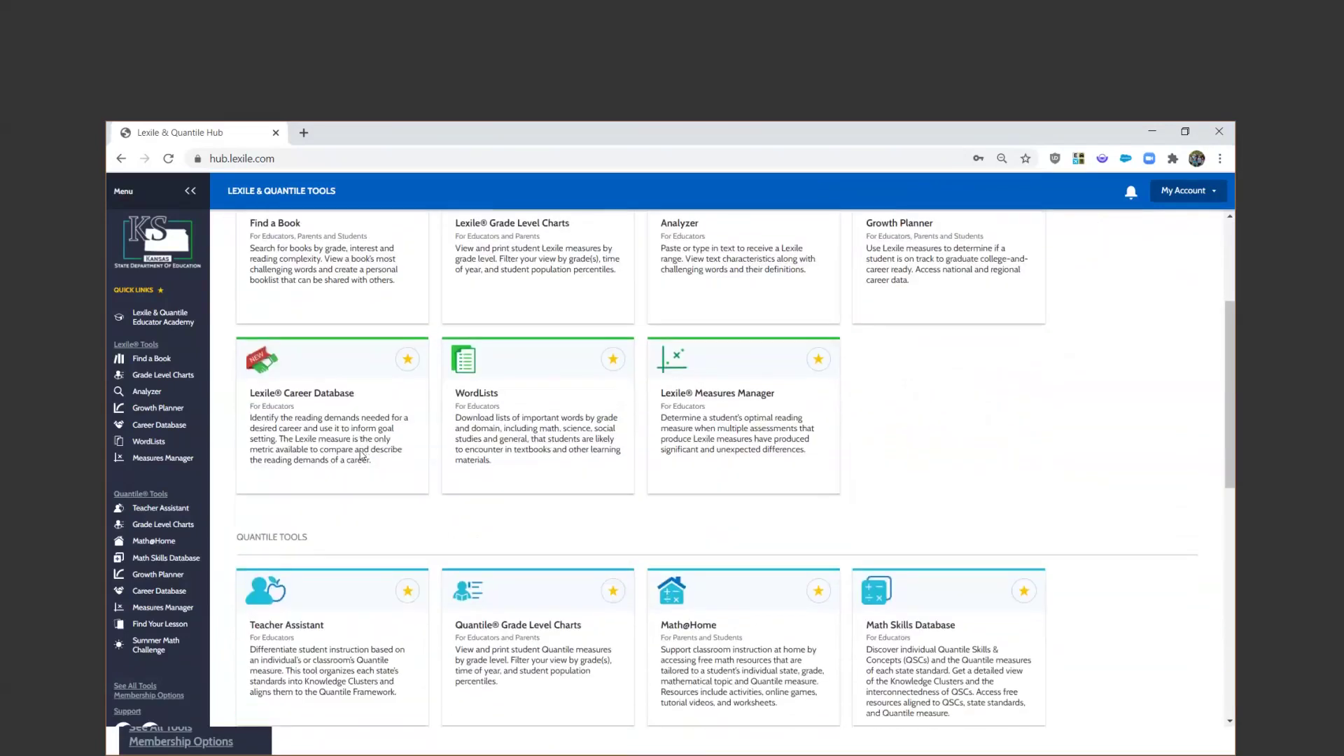
scroll(361, 455, "down", 2)
scroll(360, 457, "up", 4)
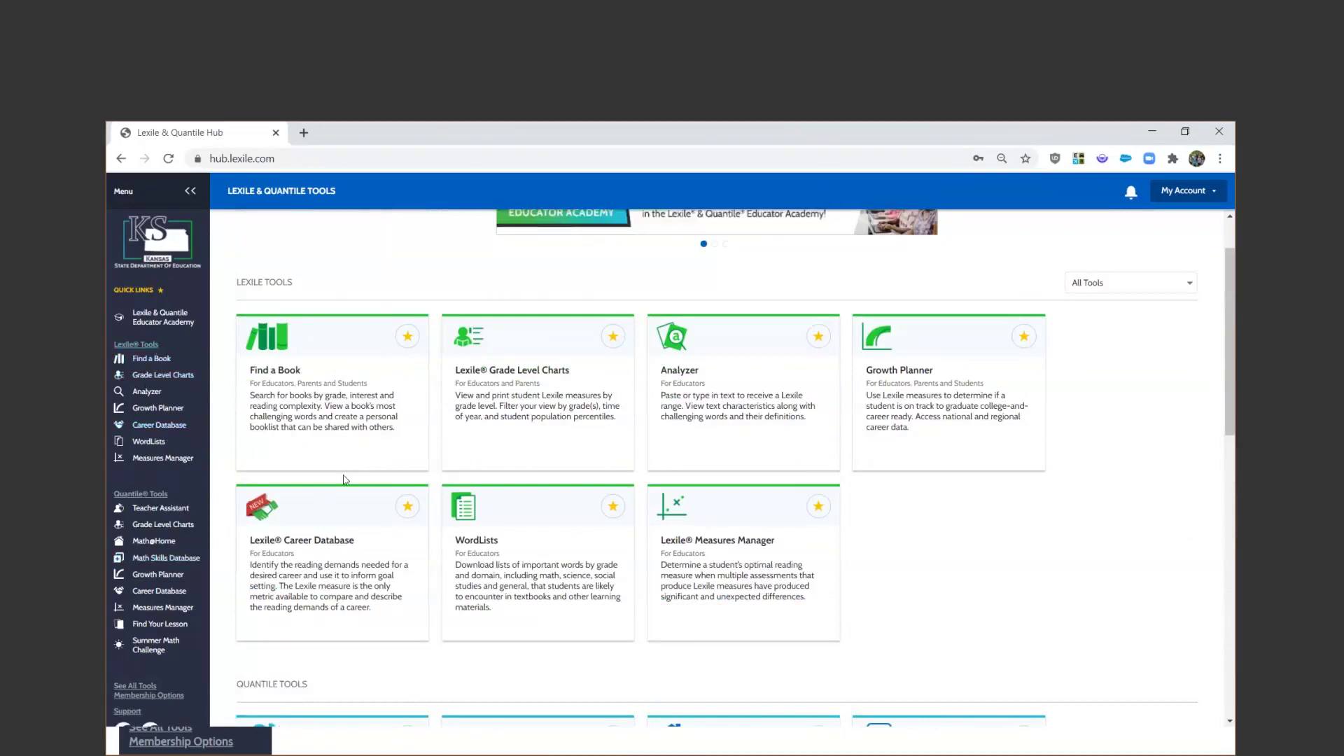
left_click(406, 337)
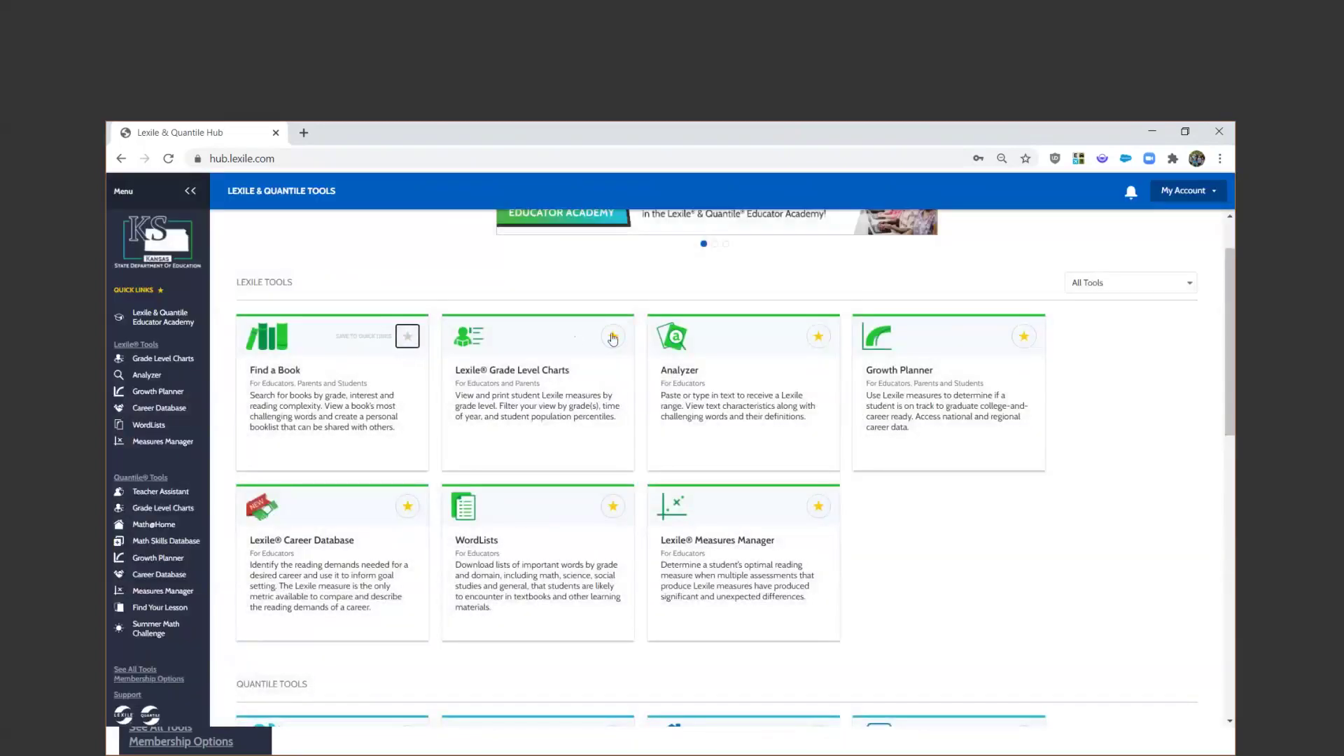
left_click(613, 336)
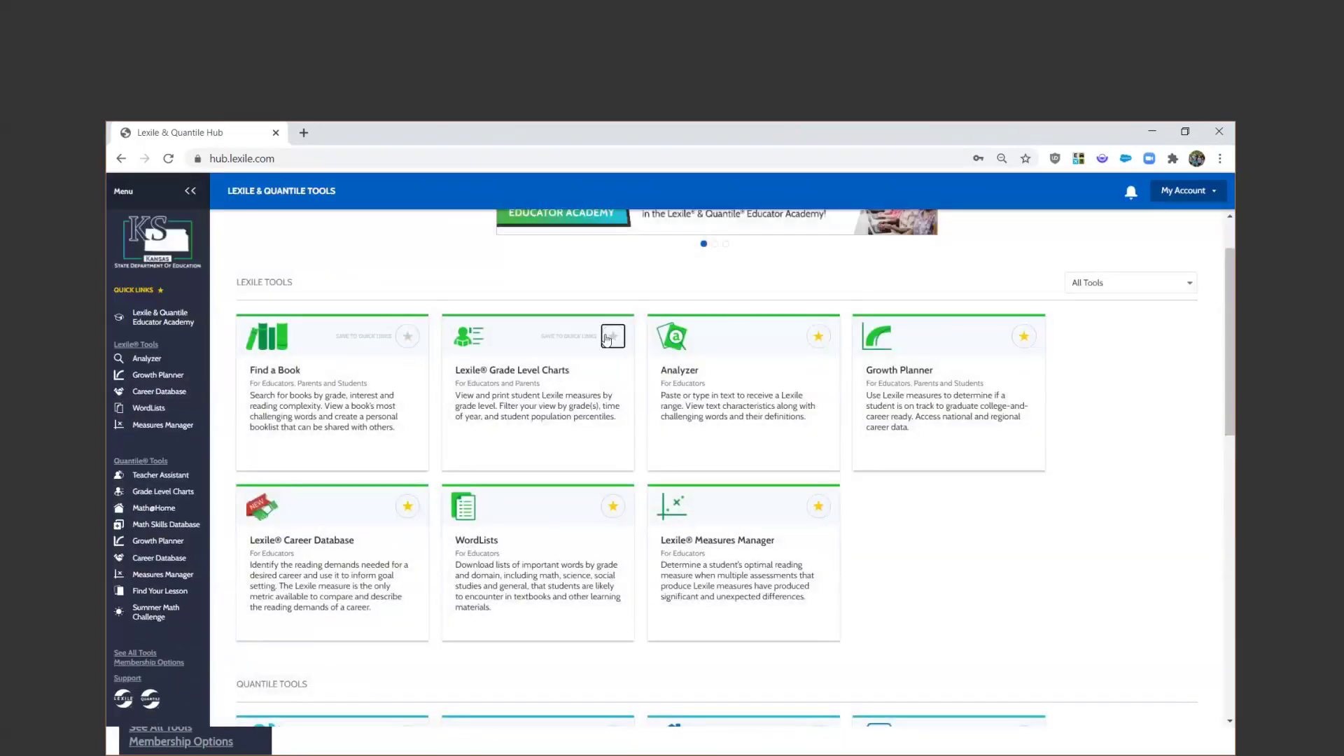
left_click(818, 338)
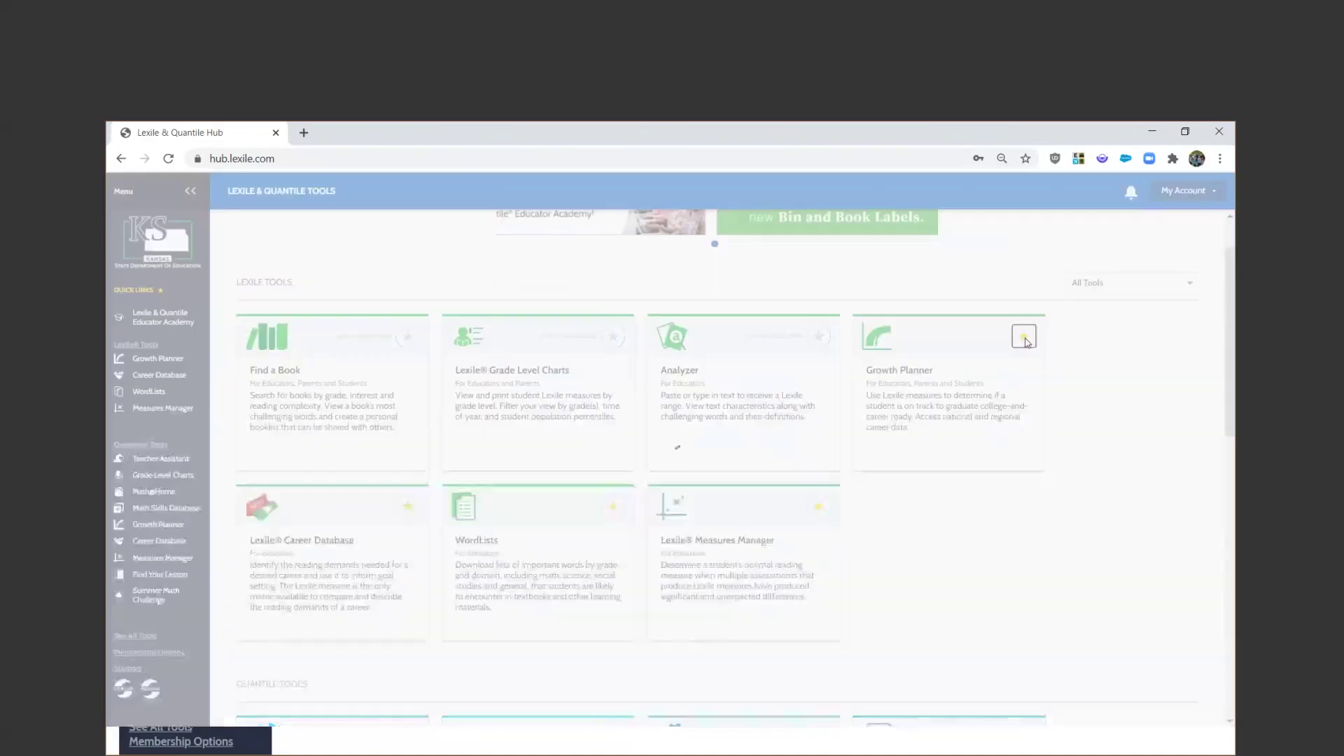
left_click(407, 510)
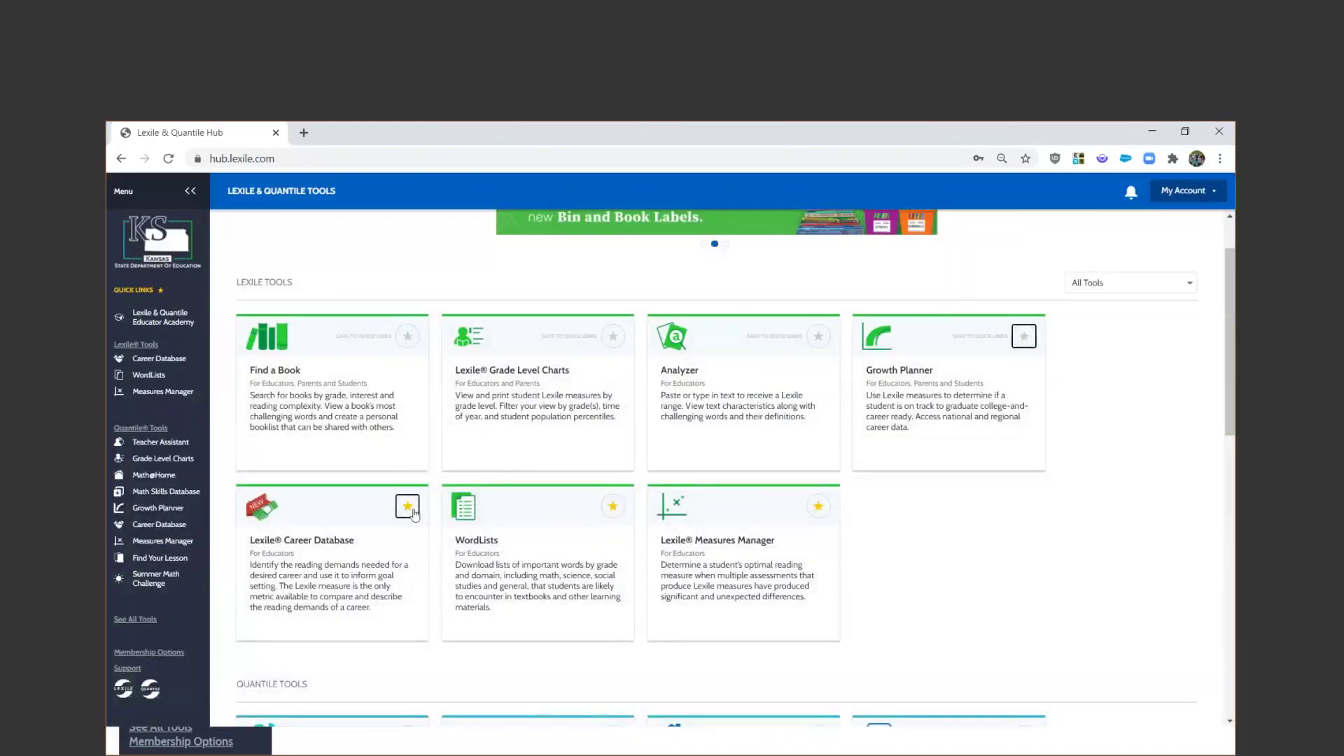
left_click(614, 507)
left_click(818, 507)
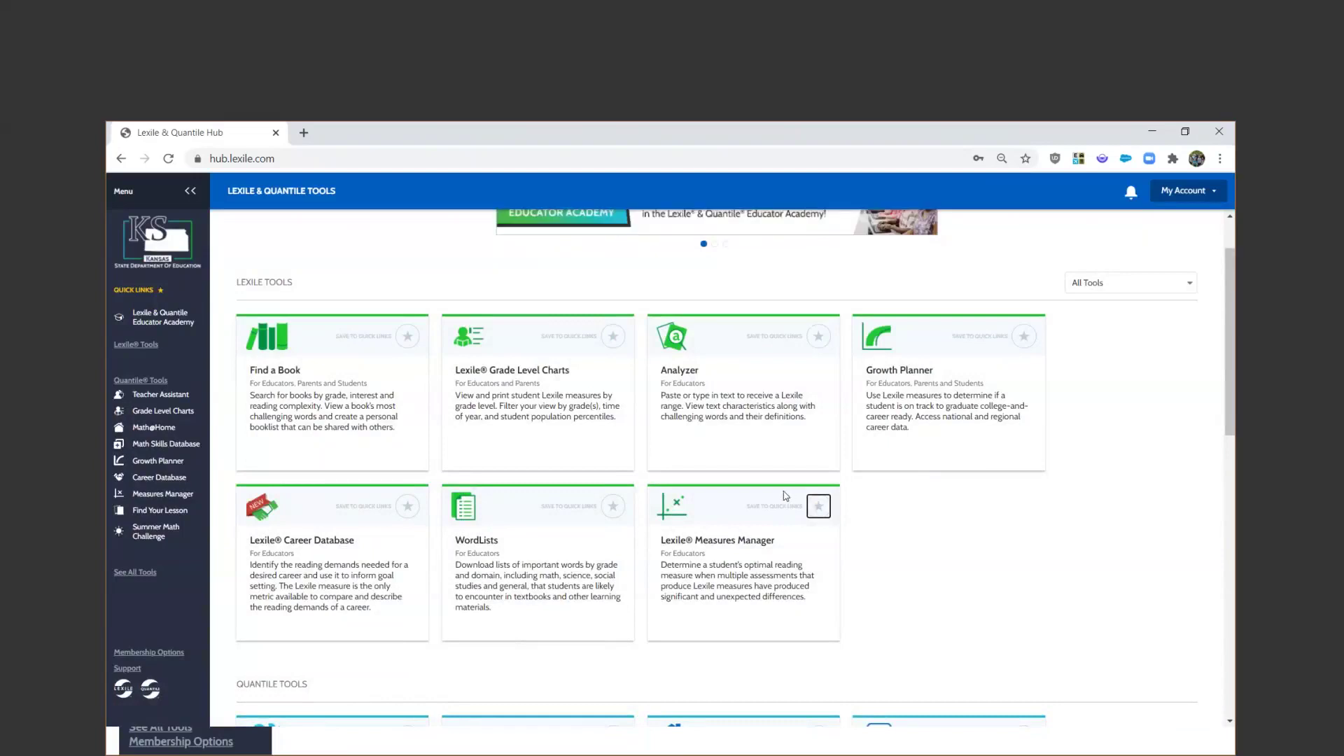
Step: Save all seven Lexile tools back to the quick links, starting with Lexile Career Database and ending with Find a Book
scroll(782, 498, "down", 2)
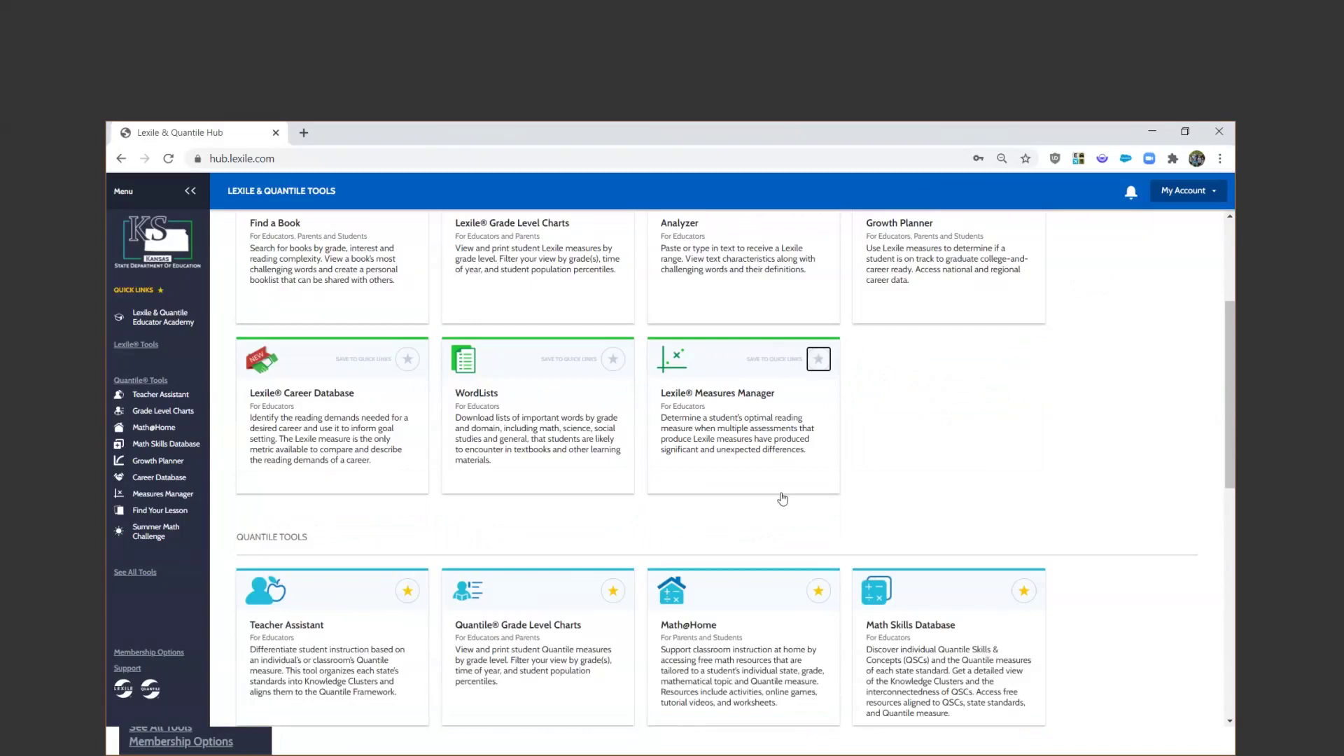
scroll(782, 498, "up", 3)
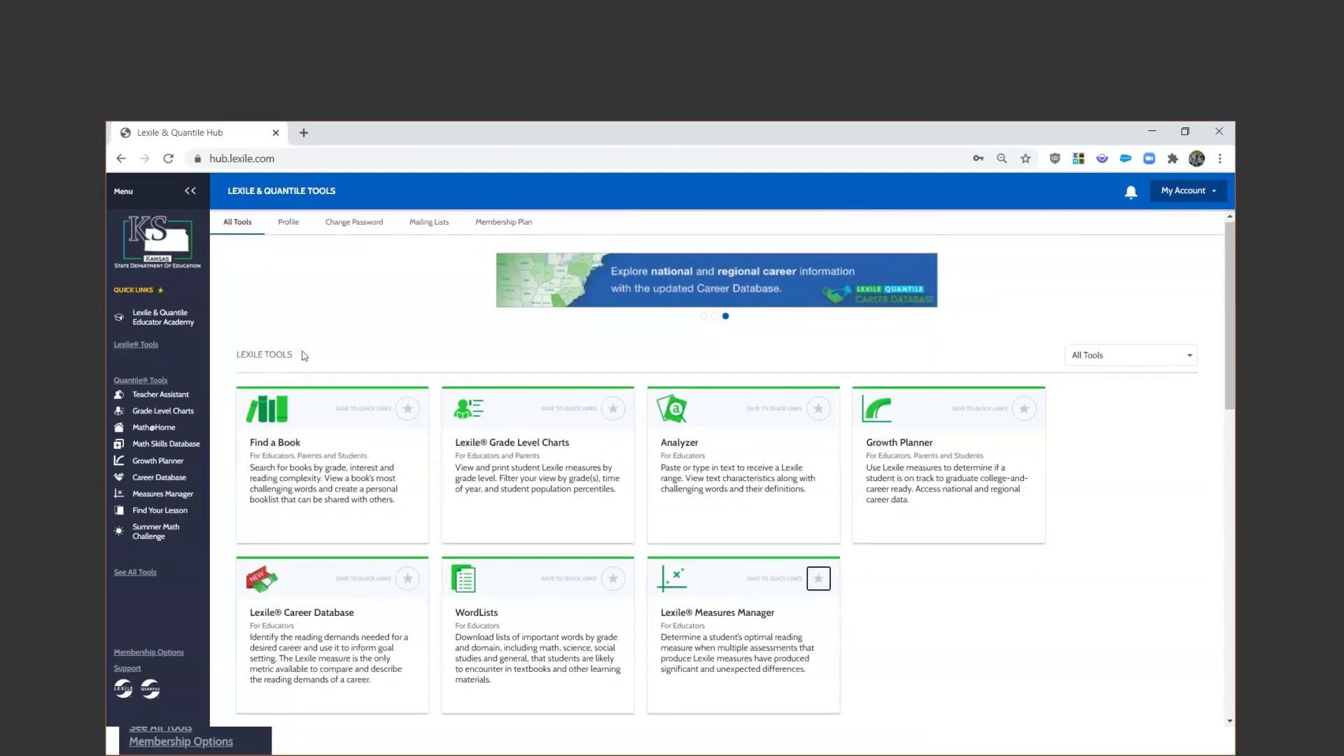
scroll(329, 351, "down", 5)
scroll(305, 356, "down", 2)
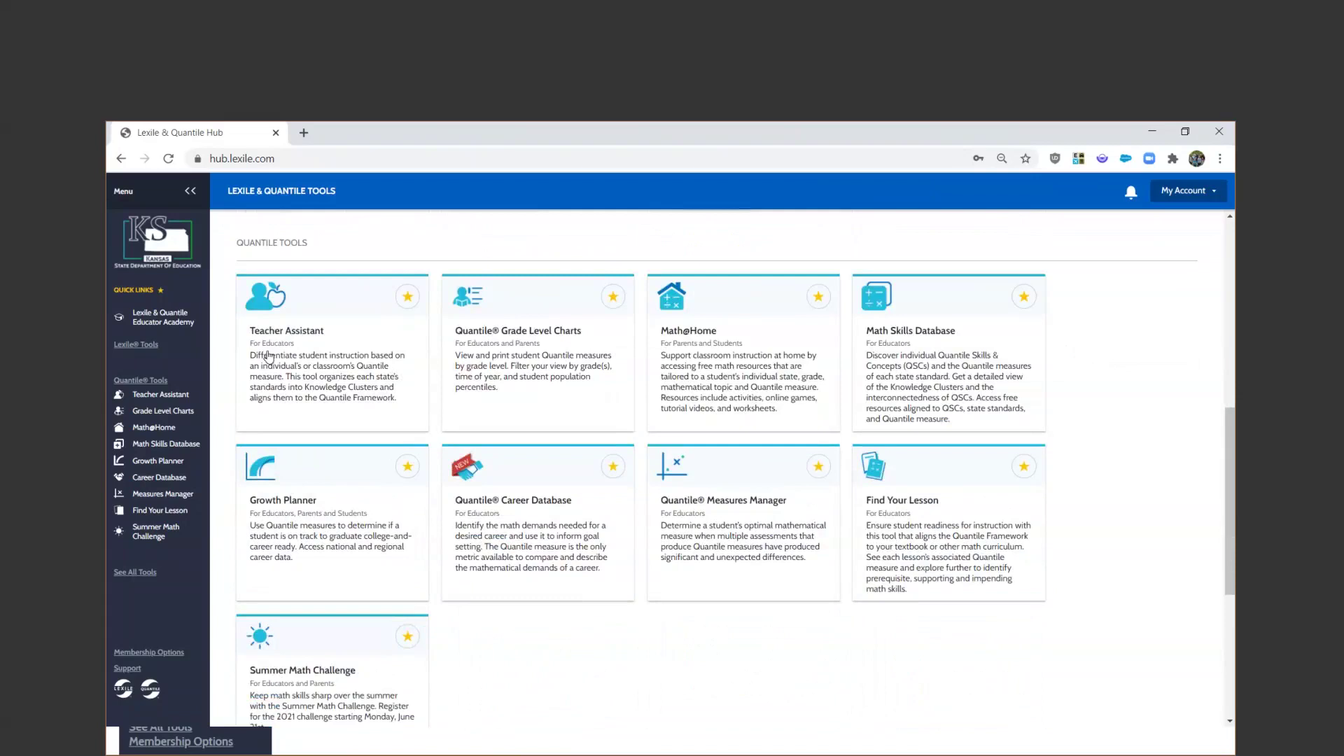
scroll(269, 358, "up", 10)
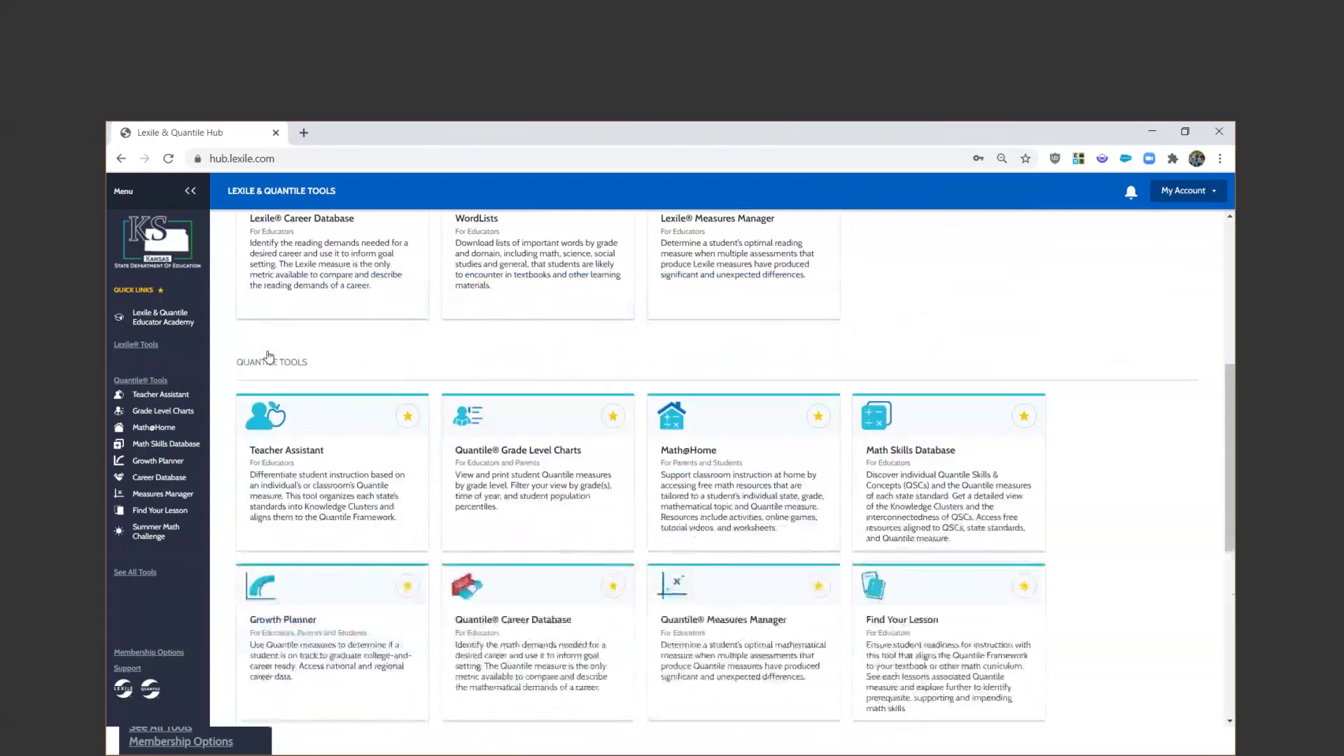
left_click(407, 580)
left_click(615, 589)
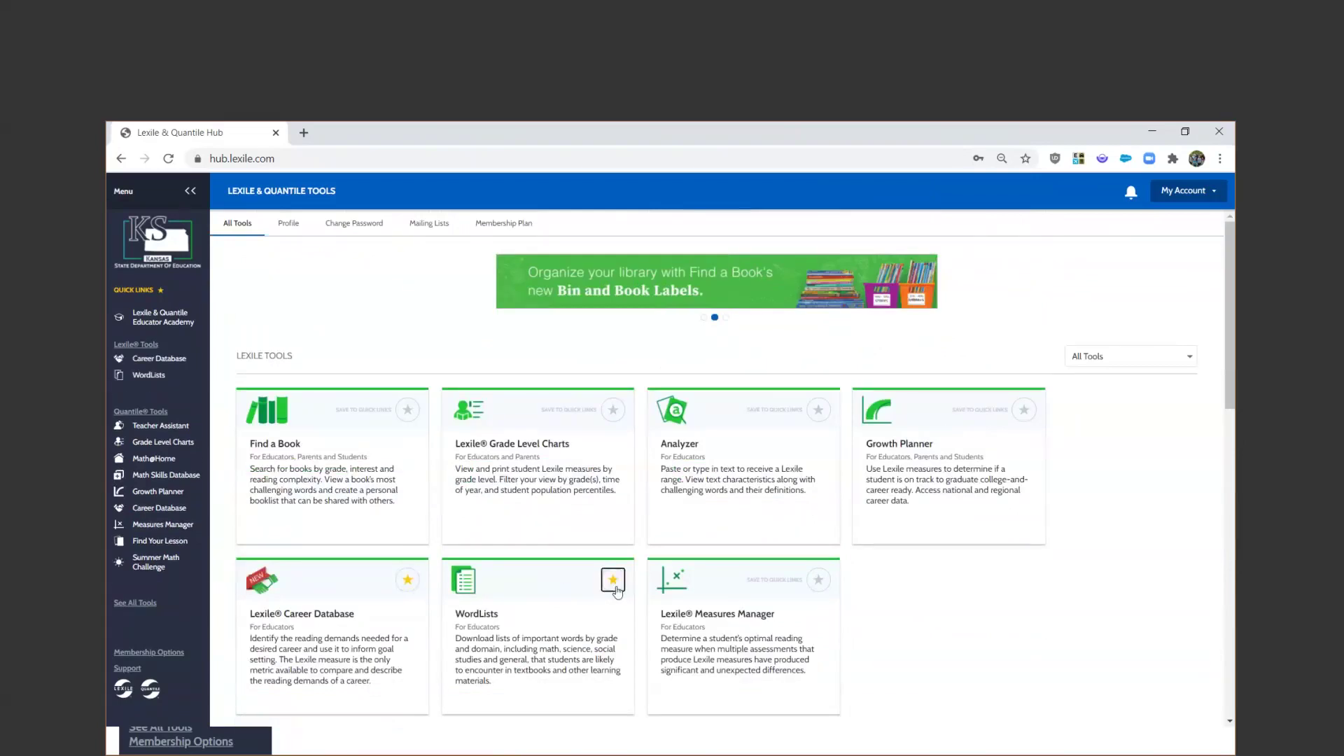
left_click(818, 582)
left_click(1023, 410)
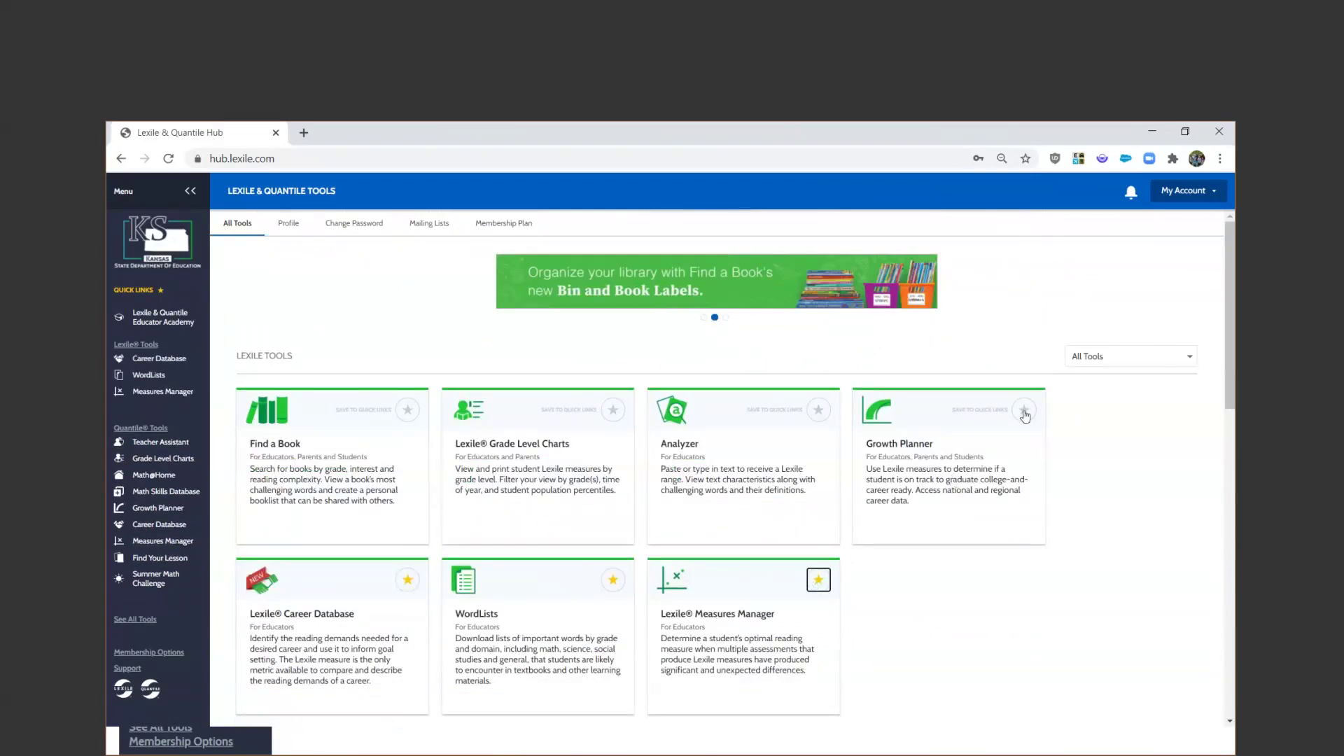
left_click(816, 411)
left_click(613, 410)
left_click(408, 409)
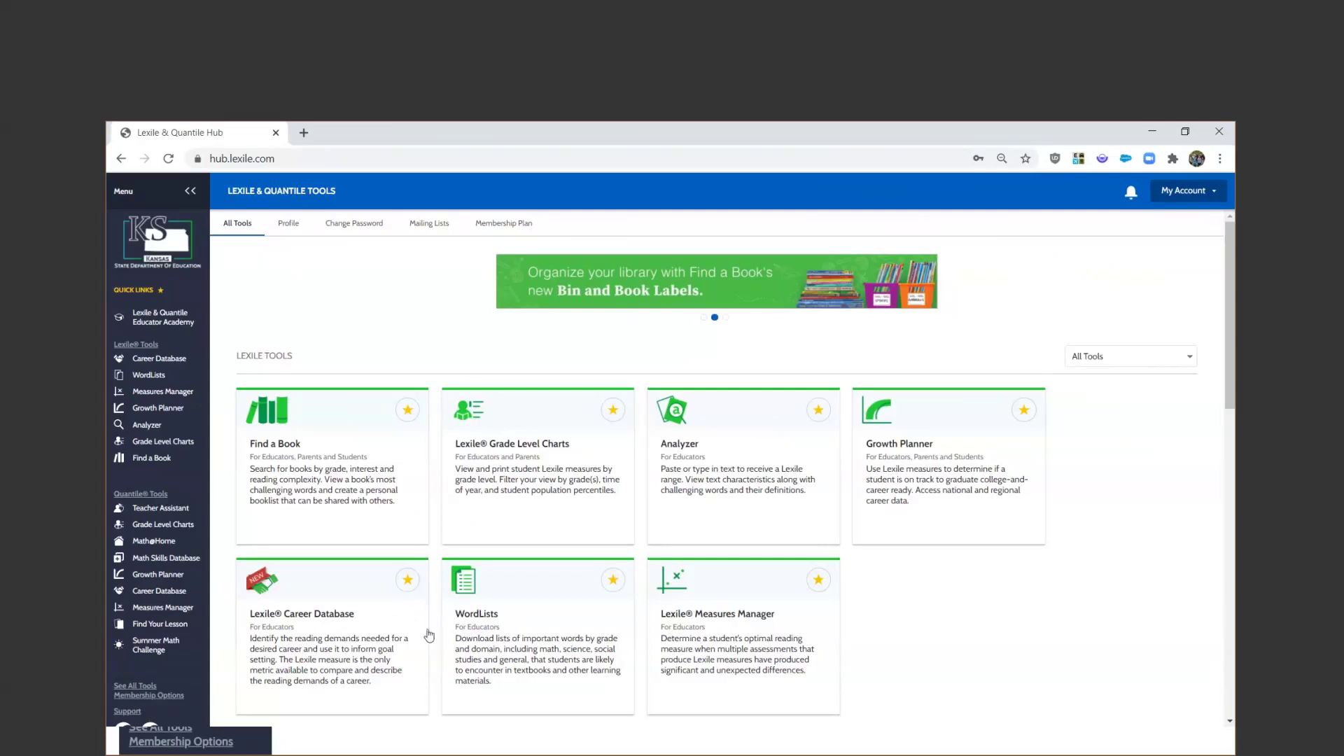
Step: Open Find a Book and enter a Lexile measure of 800 to fill in the Lexile range
left_click(283, 457)
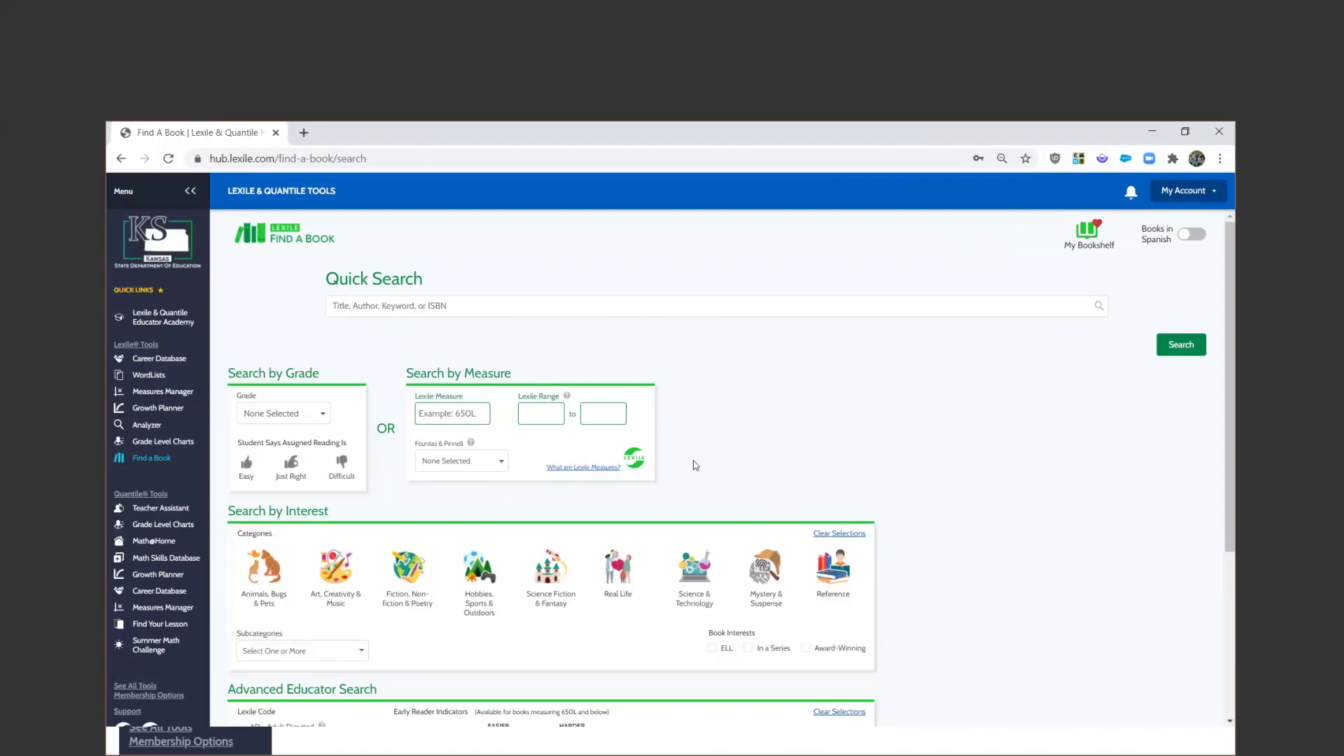
left_click(432, 416)
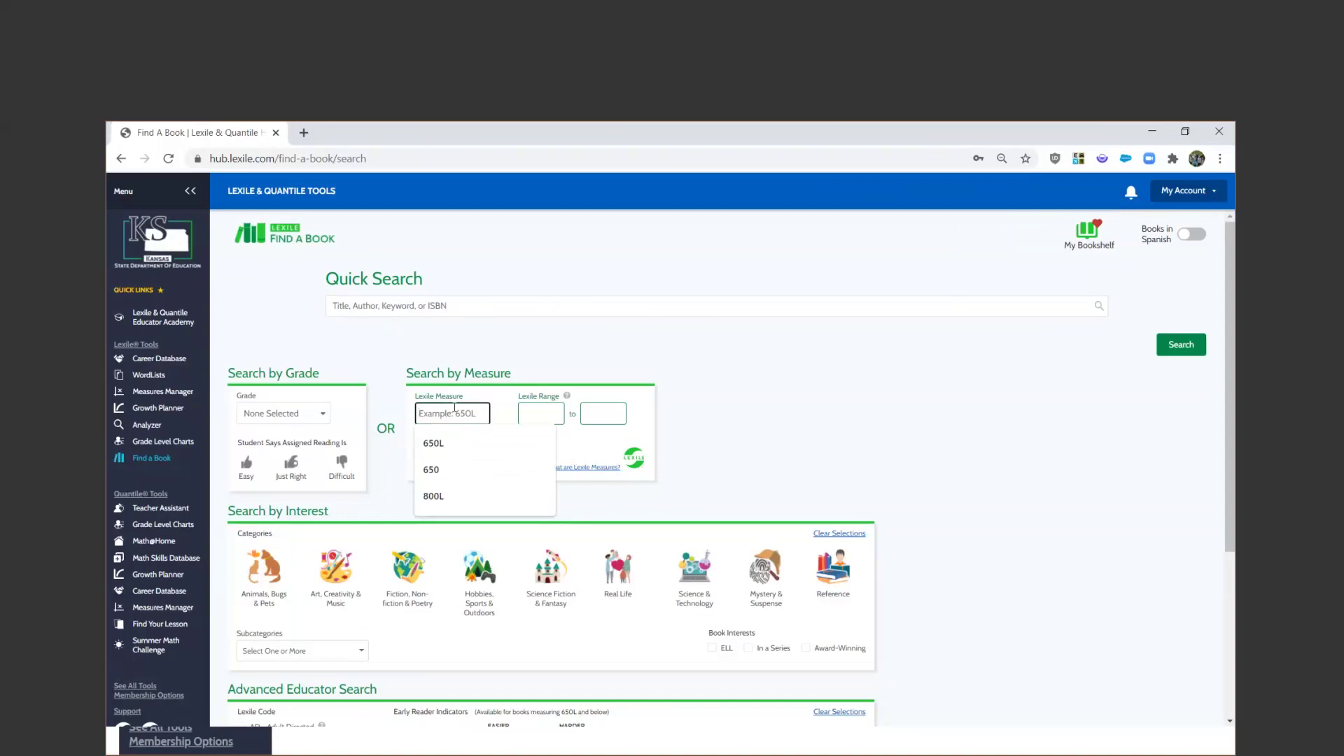
type("800")
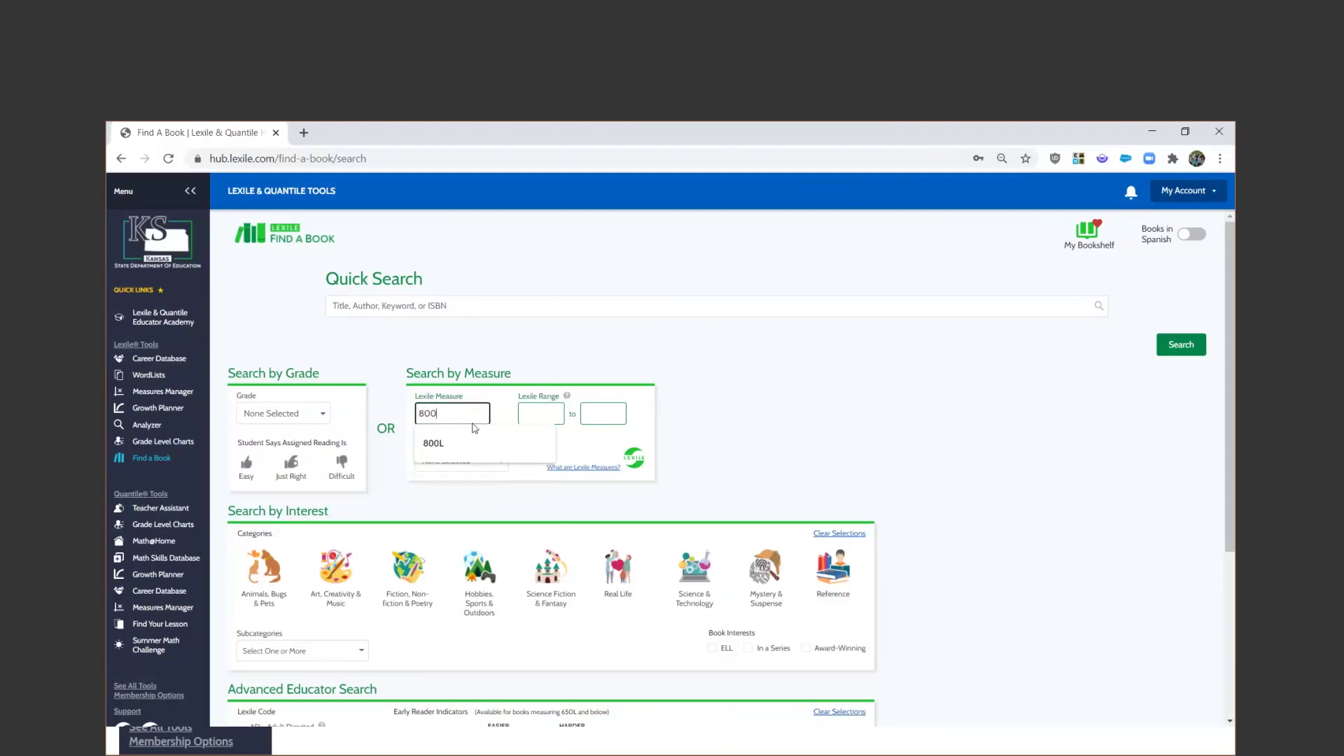
left_click(721, 434)
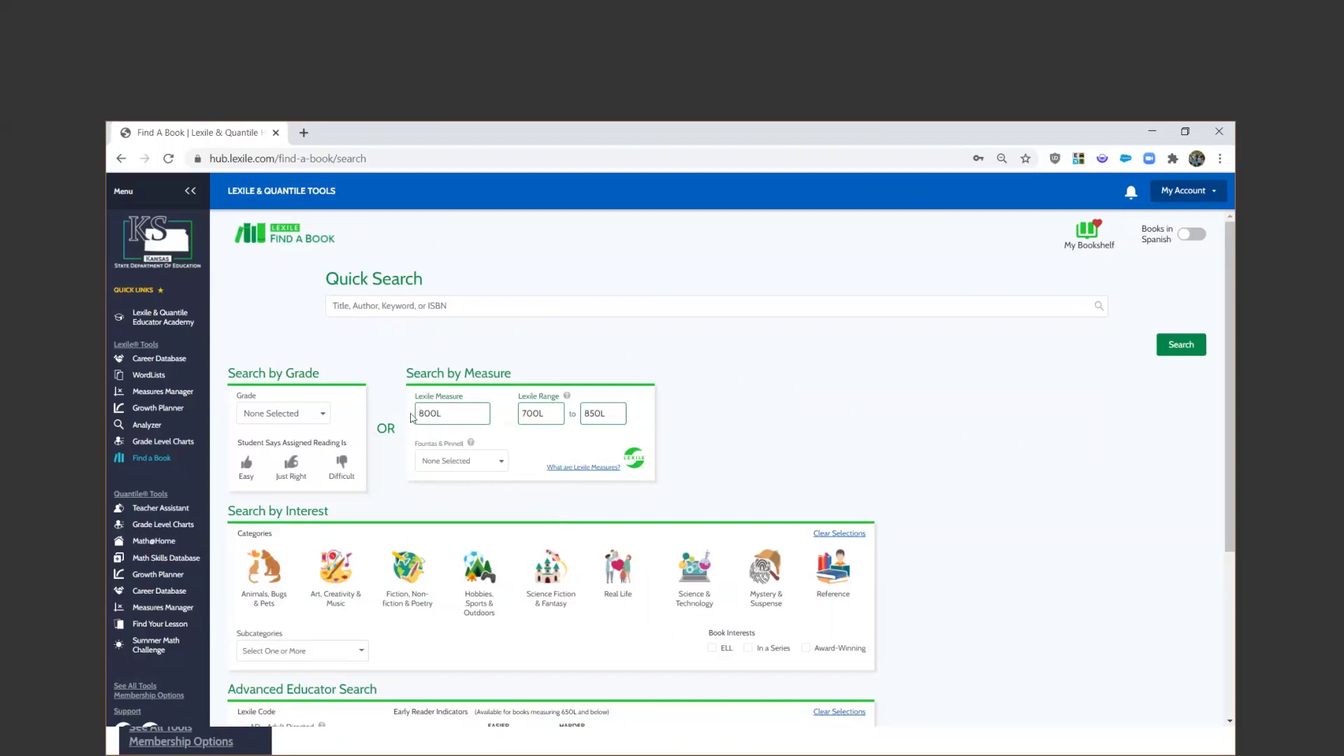
Step: Set the search grade to 6 and try the Easy and Difficult ratings for the student's assigned reading
left_click(322, 417)
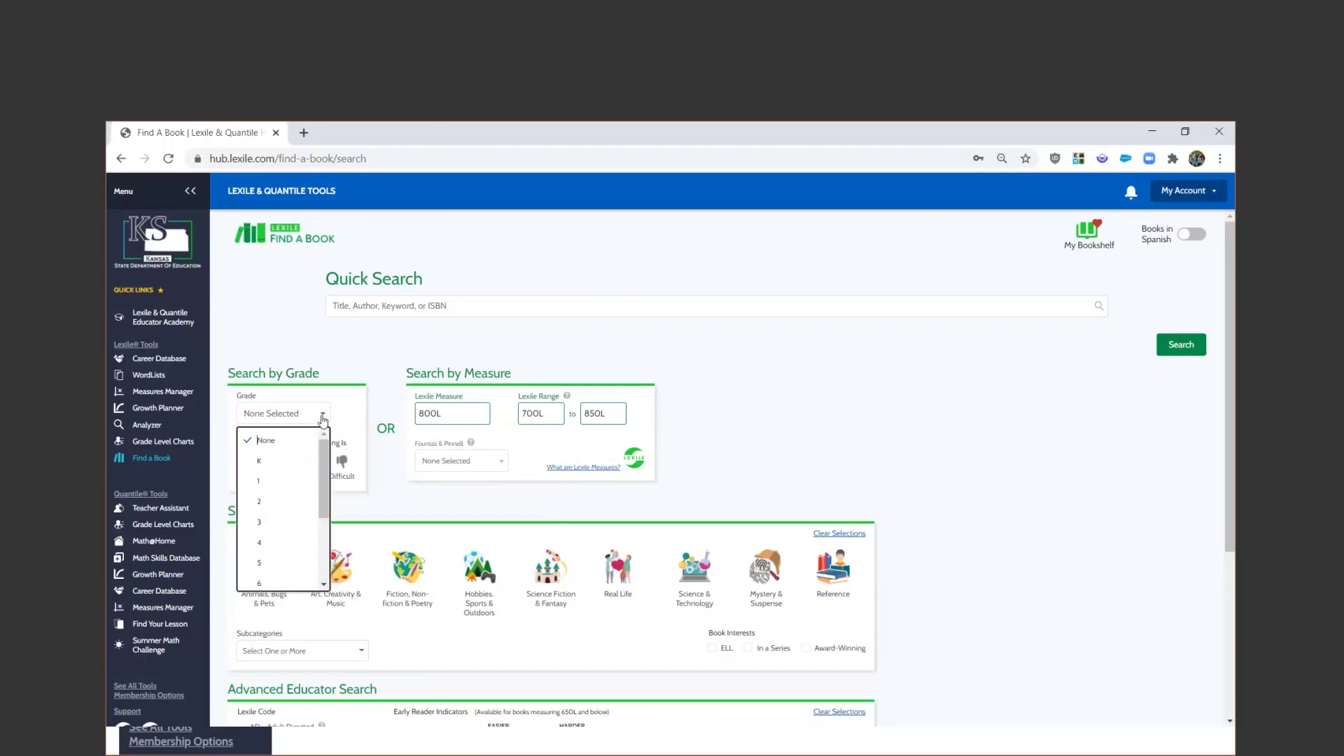
left_click(287, 585)
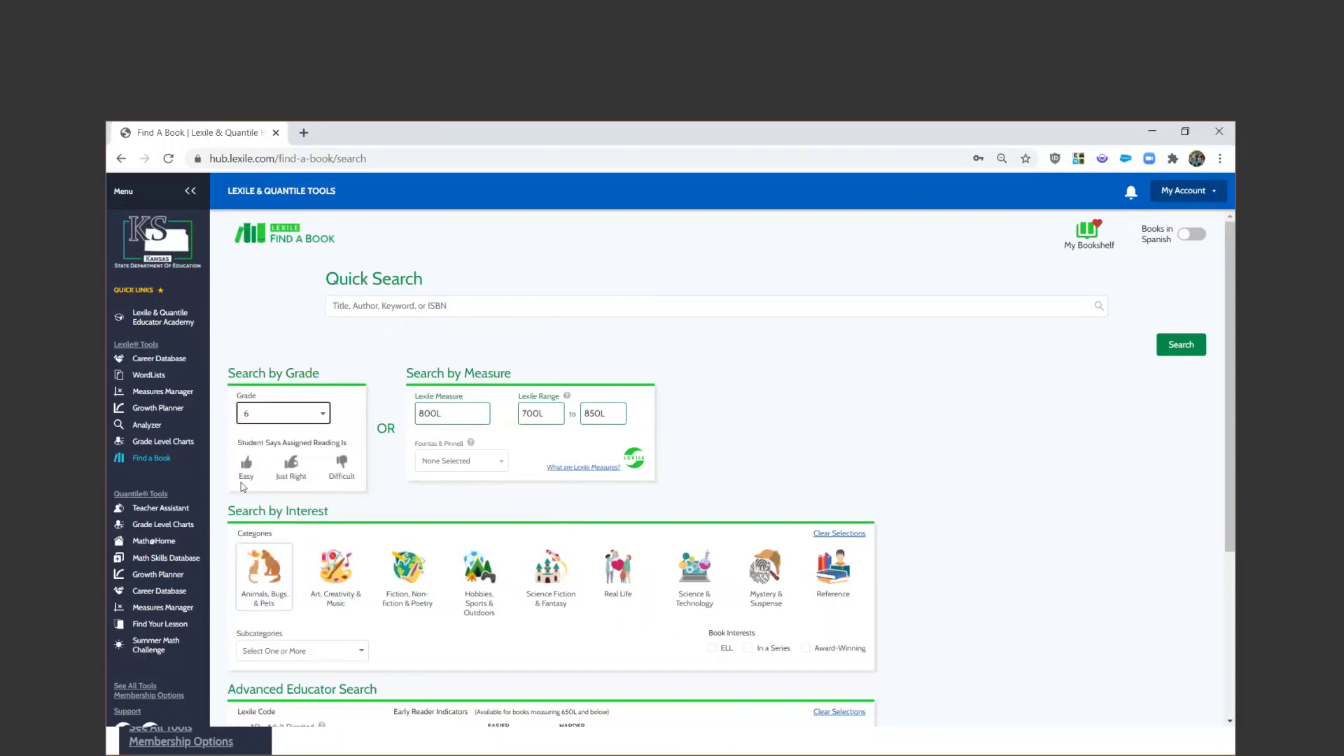
left_click(250, 462)
left_click(338, 477)
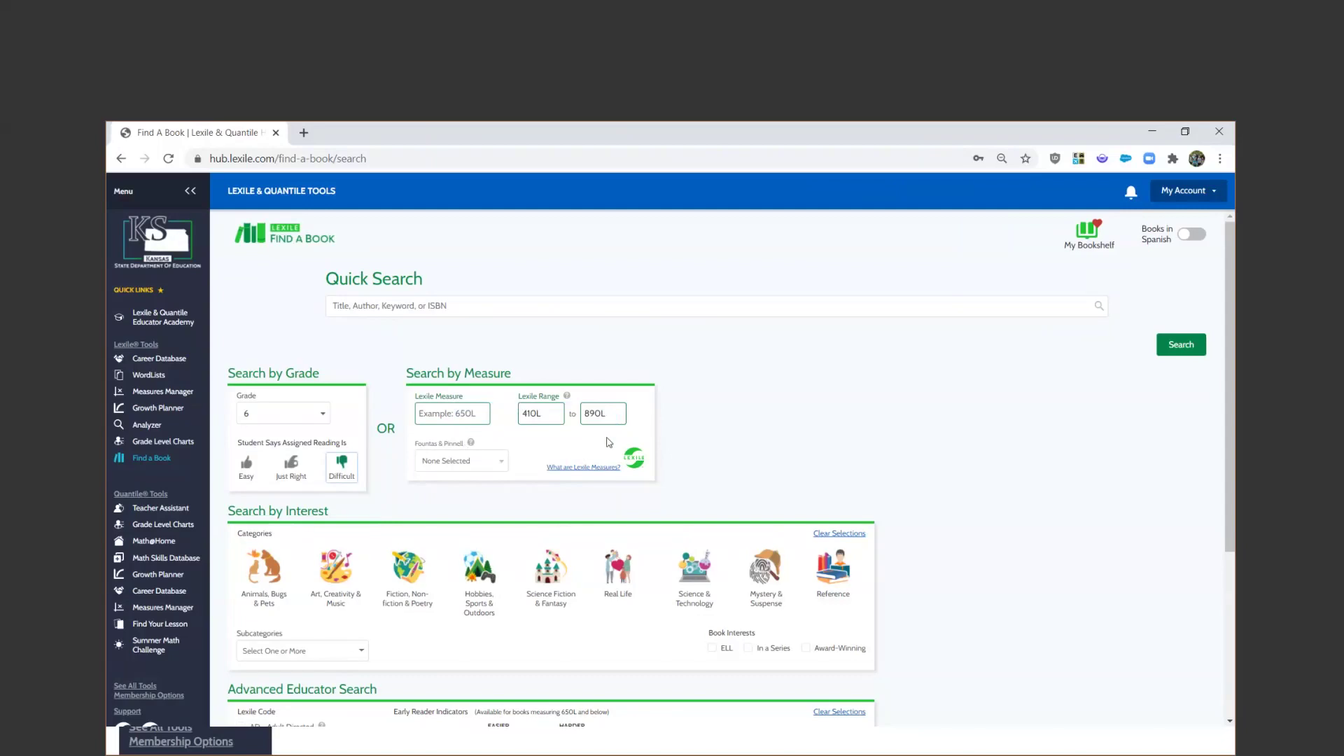
Step: Clear both Lexile range values and set the Lexile measure to 800L
left_click_drag(604, 409, 508, 418)
key("BackSpace")
key("BackSpace")
left_click(468, 415)
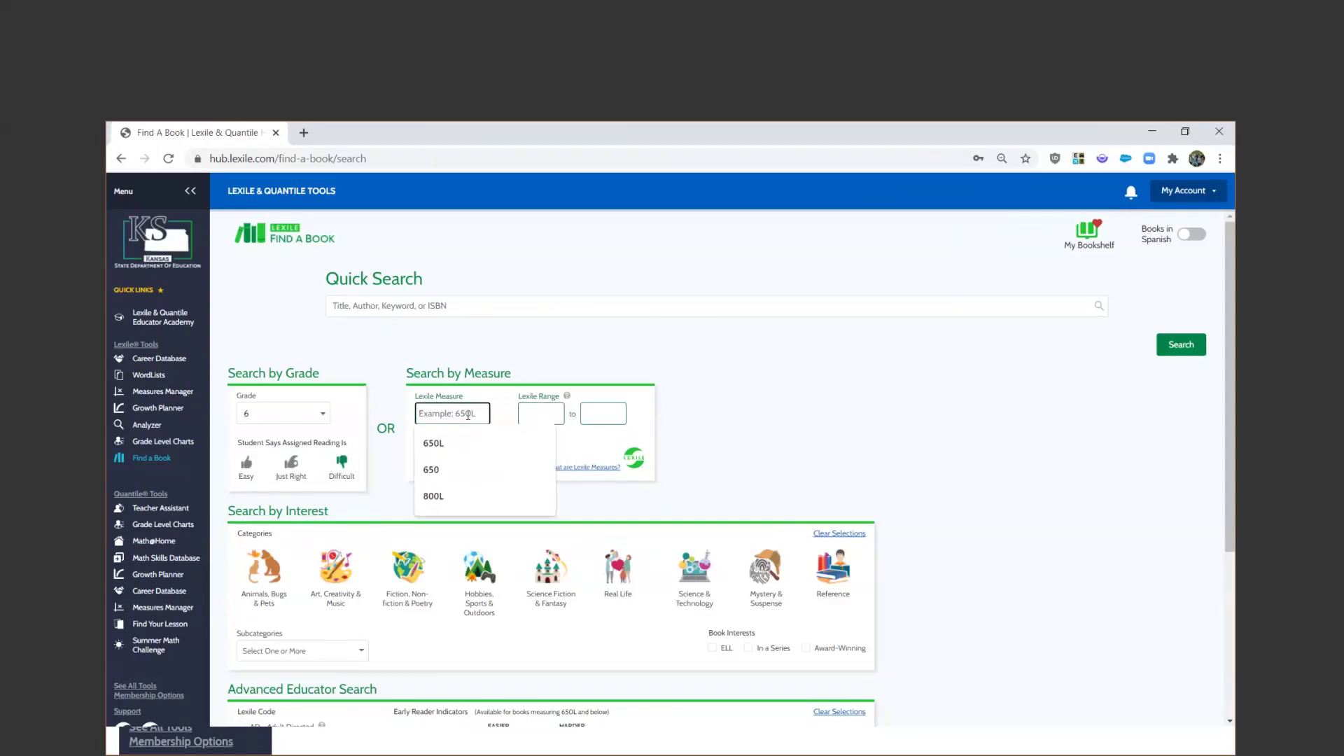
type("800")
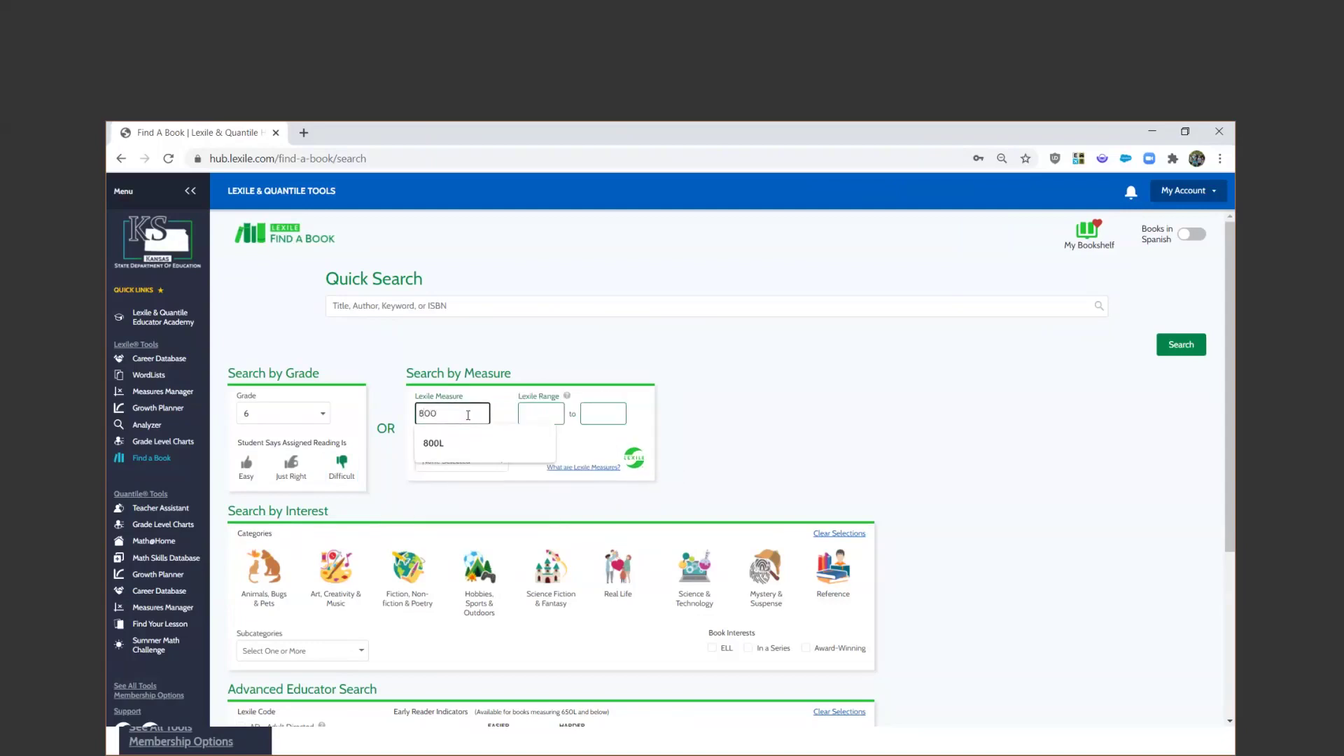
left_click(439, 443)
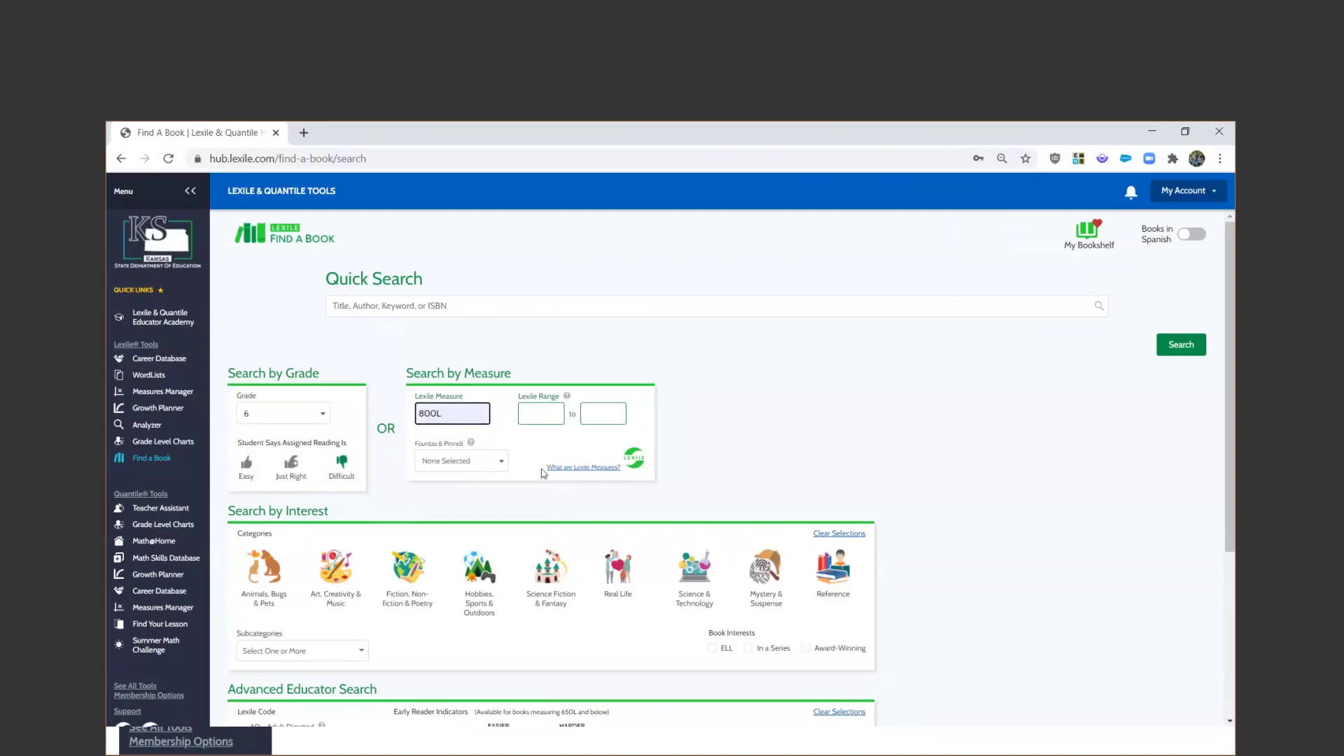
left_click(759, 460)
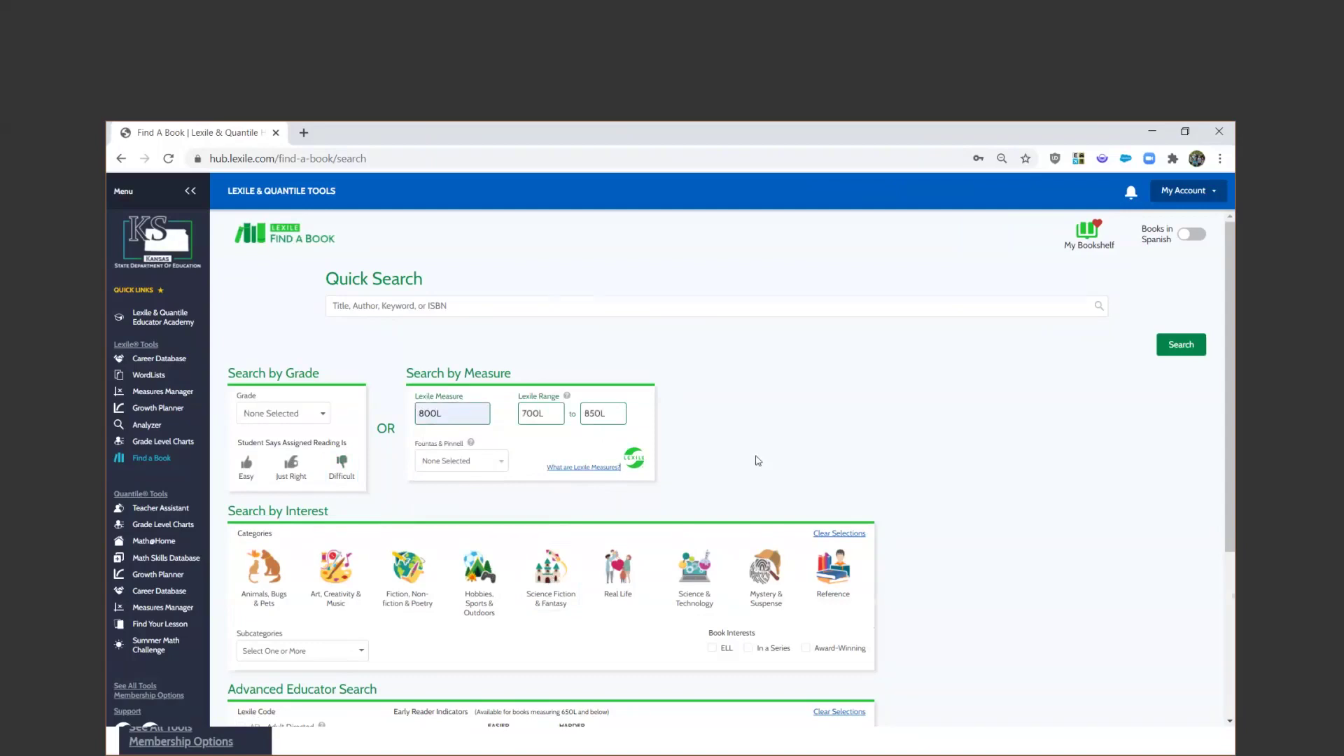
Step: Restrict the search to the Fiction, Non-fiction & Poetry category with the Humor subcategory and run it
scroll(759, 461, "down", 1)
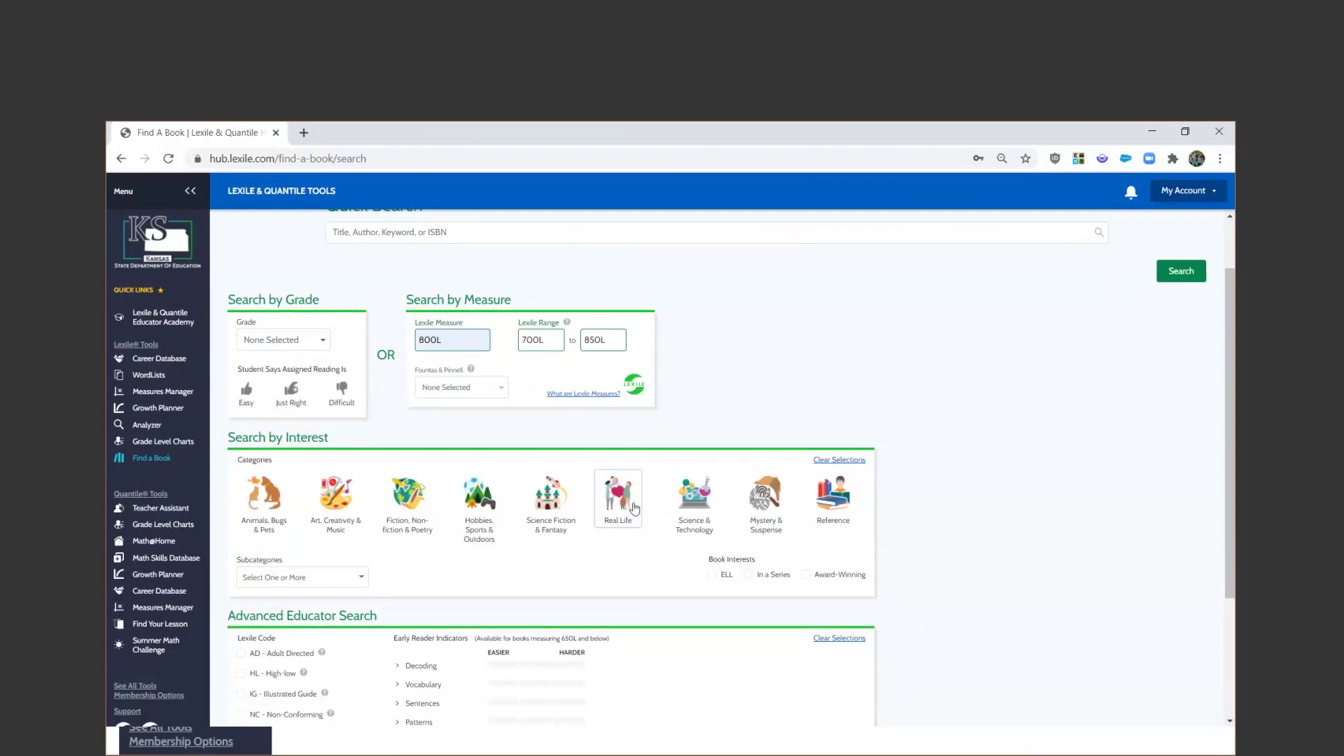
left_click(401, 498)
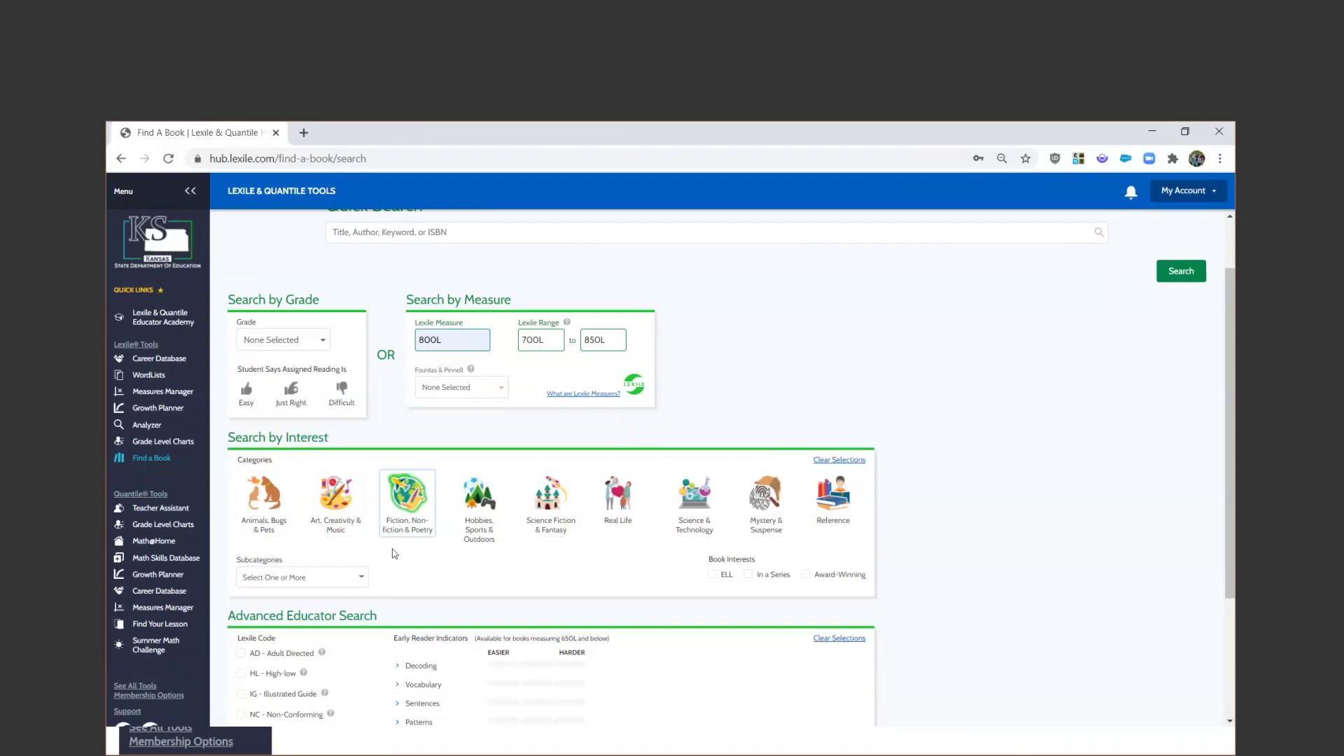
left_click(360, 585)
scroll(363, 573, "down", 3)
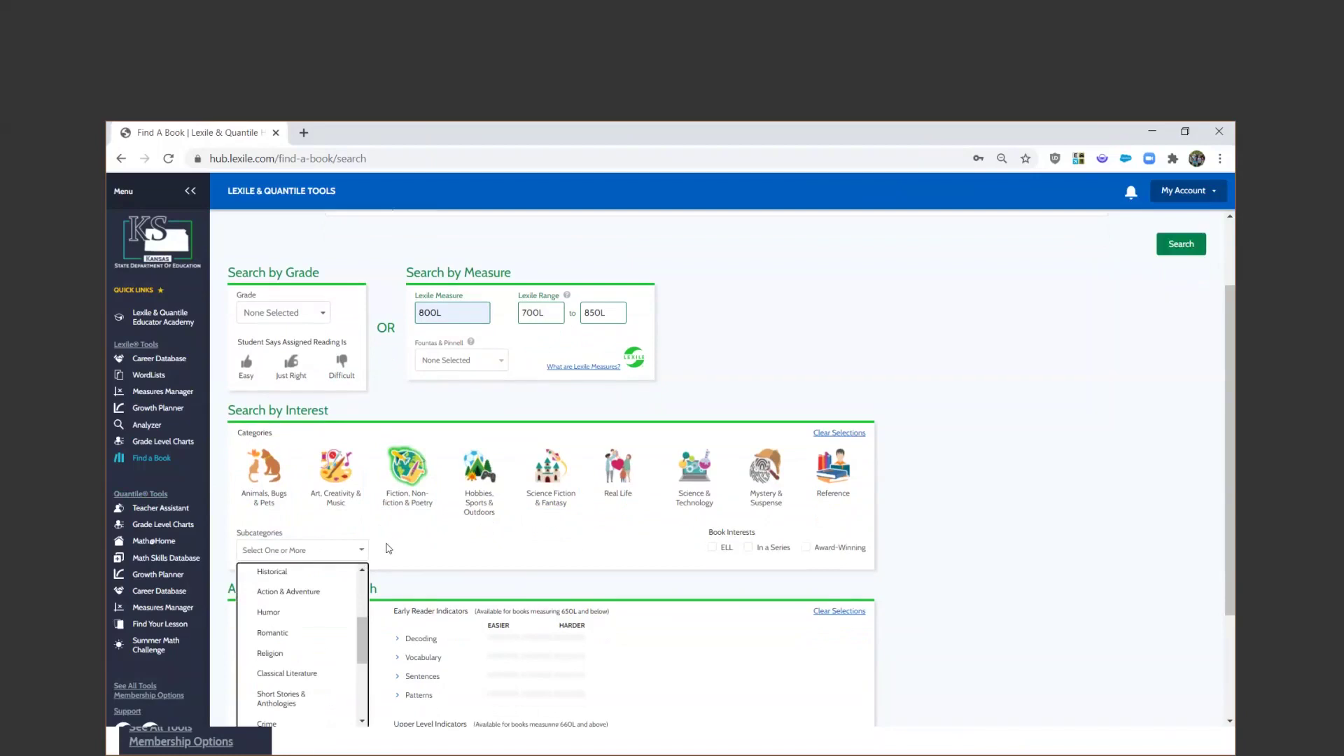
scroll(337, 579, "down", 2)
scroll(337, 579, "up", 2)
left_click(279, 620)
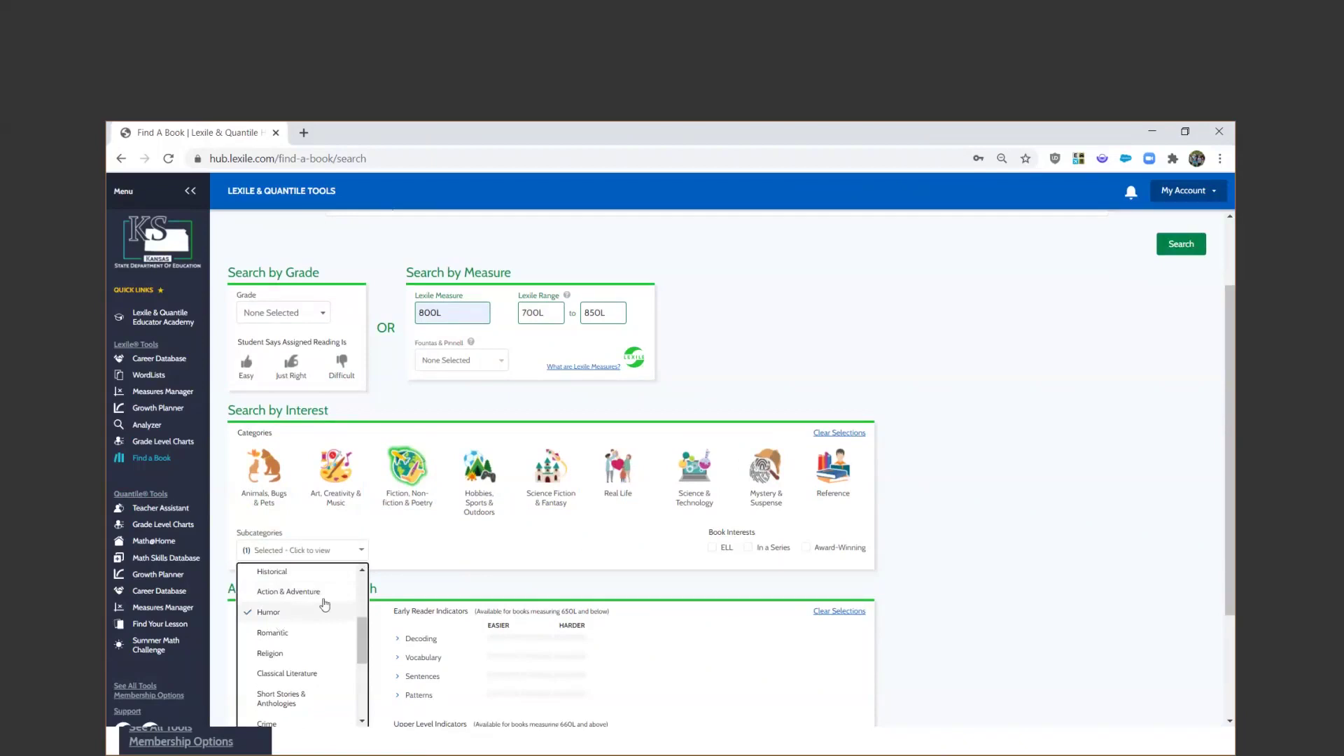
left_click(1084, 412)
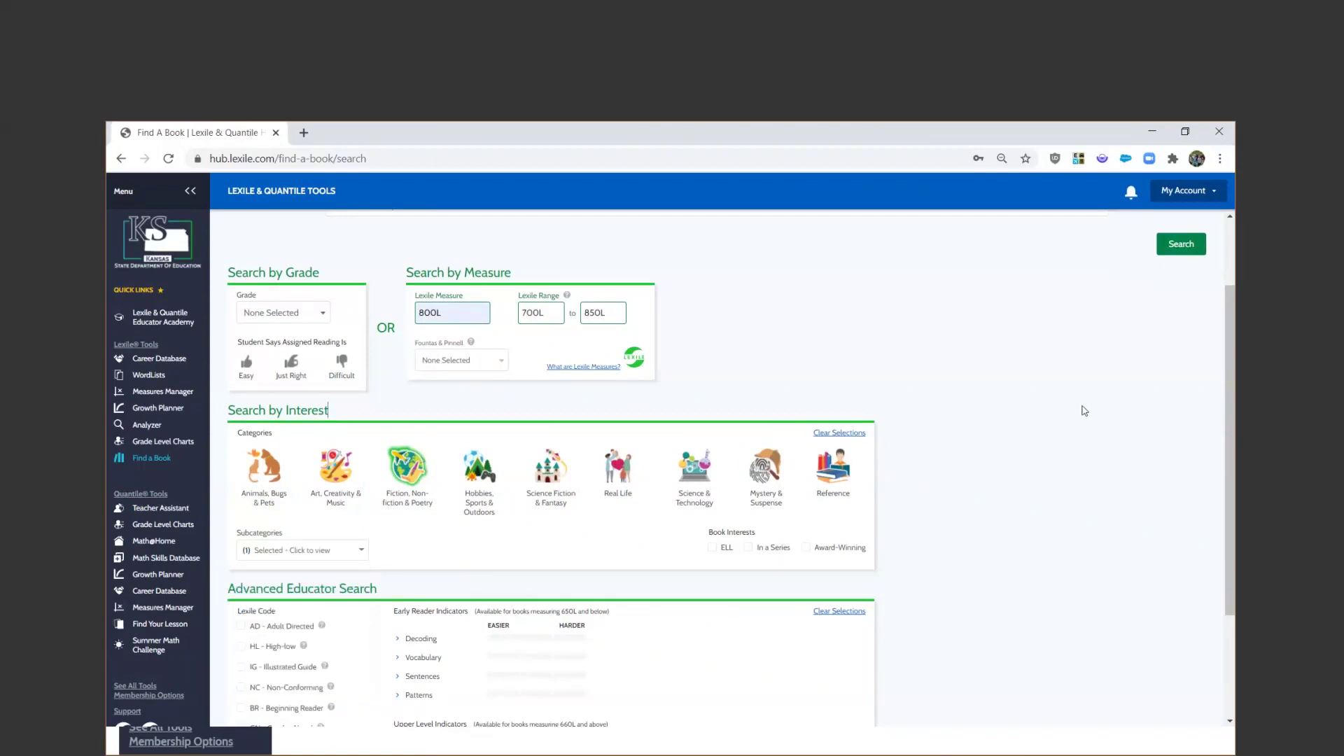
left_click(1186, 255)
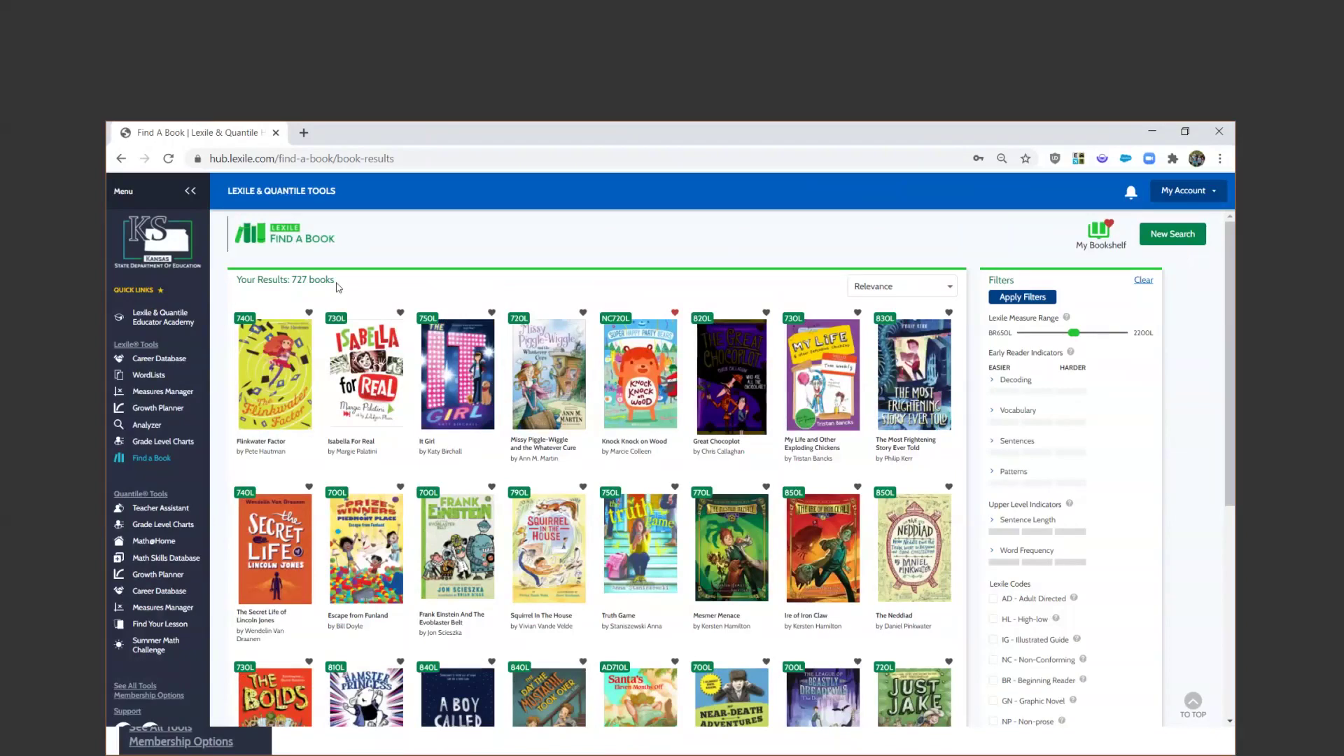
Step: Highlight the number of books found and open the details page for Knock Knock on Wood
left_click_drag(337, 281, 290, 281)
left_click(391, 294)
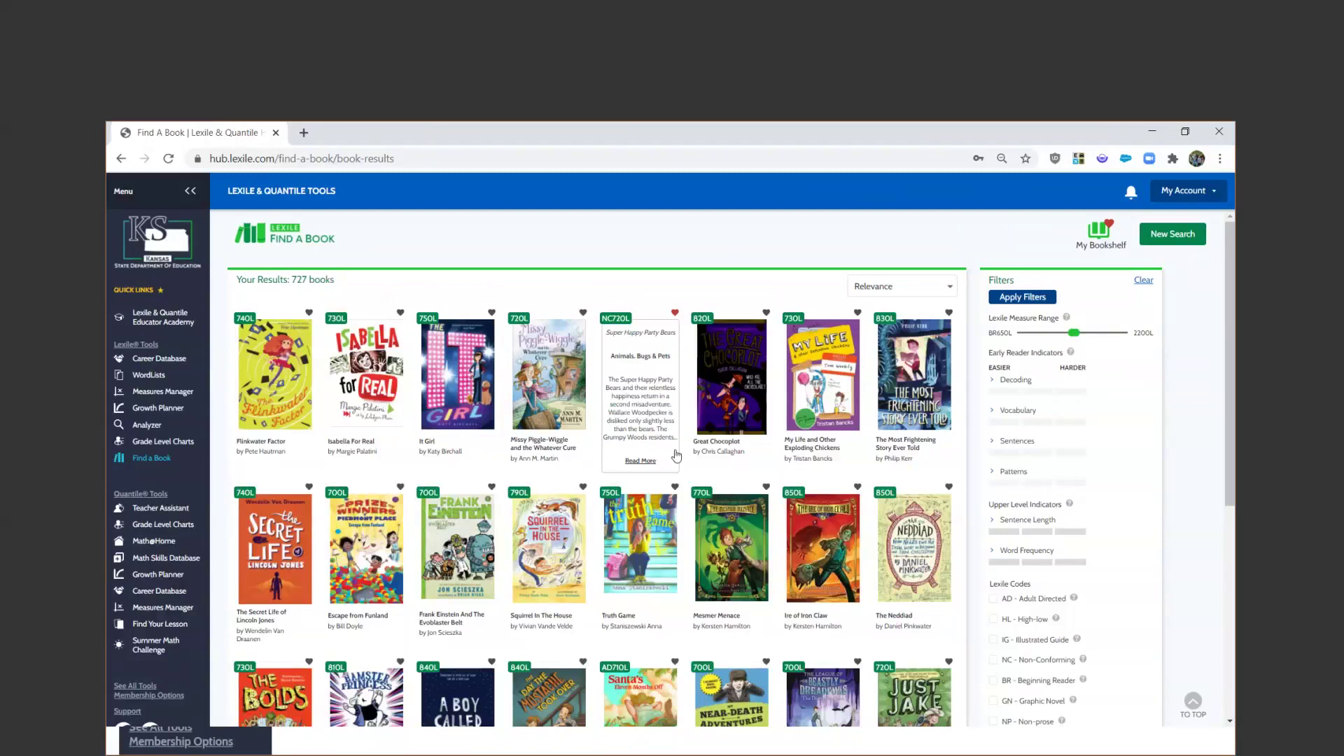
left_click(639, 381)
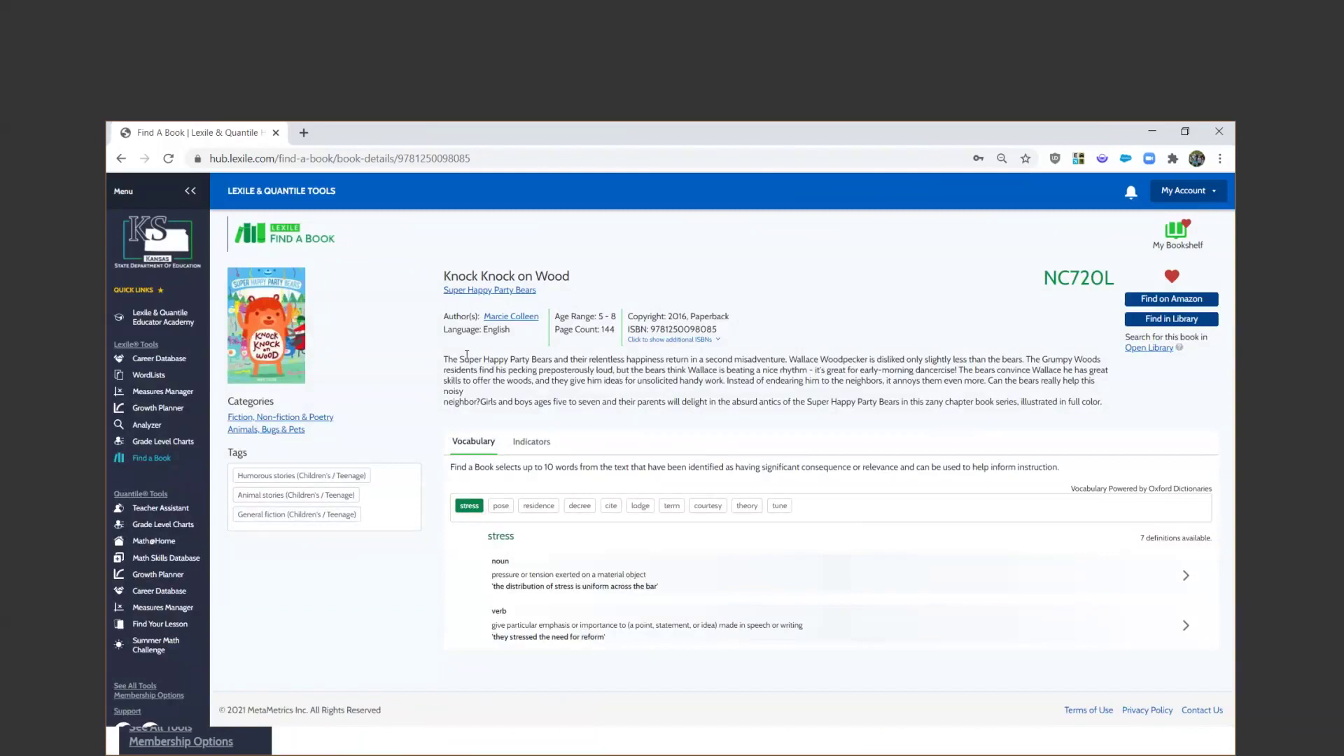
Step: Highlight the summary of Knock Knock on Wood and view the vocabulary definitions for "pose" and "residence"
key("ctrl+a")
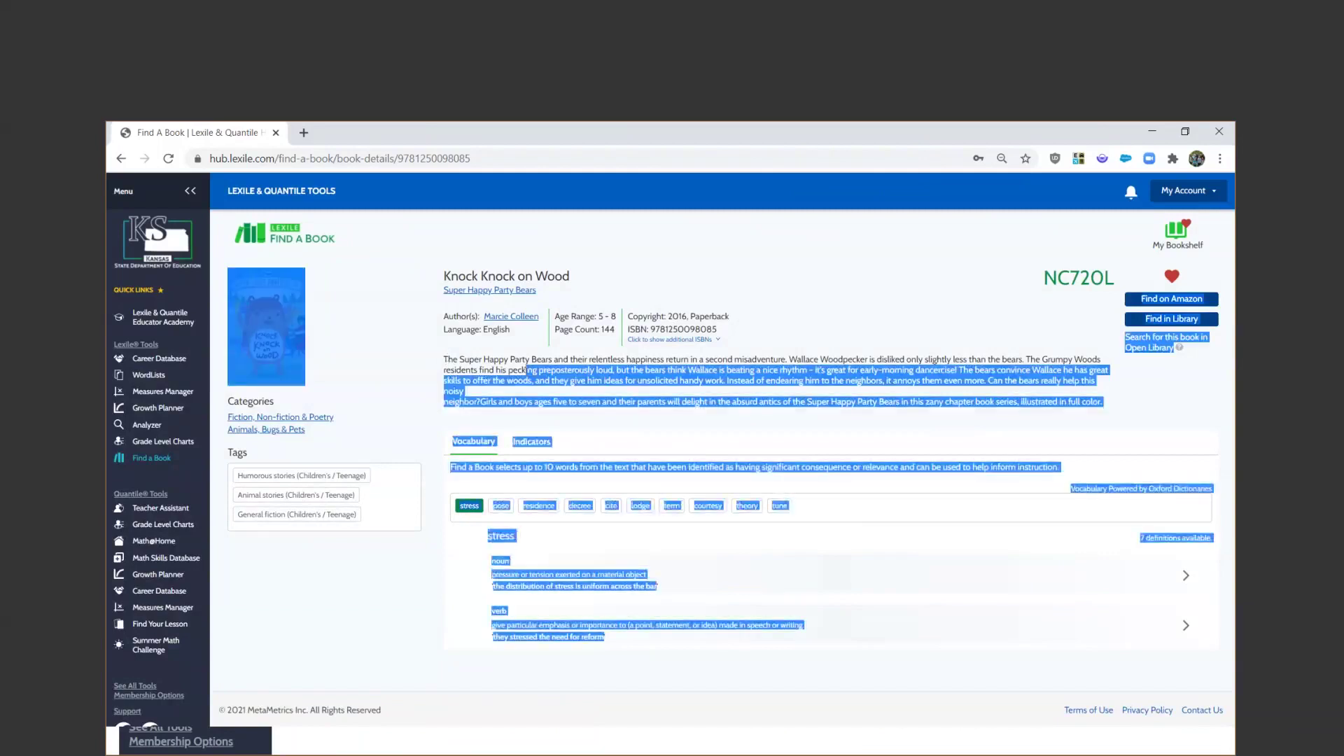
left_click(470, 366)
left_click_drag(444, 359, 533, 395)
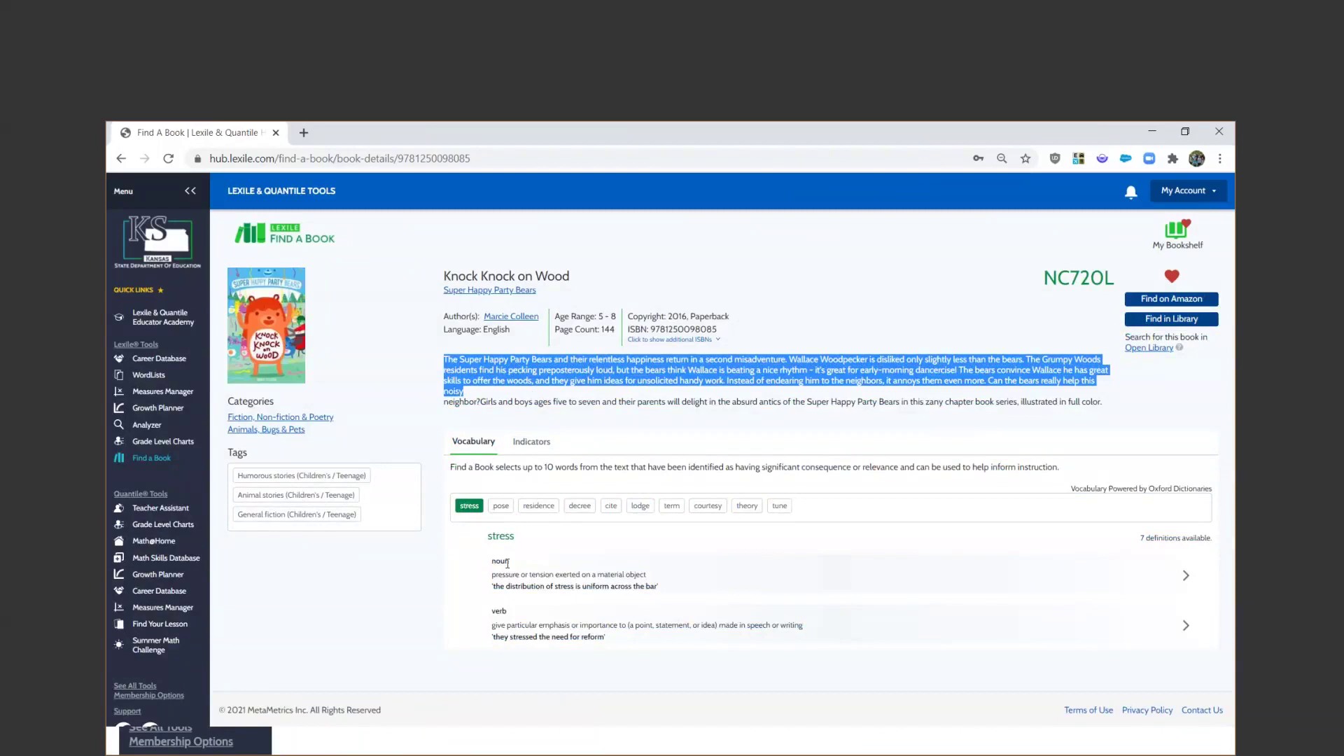
left_click(492, 514)
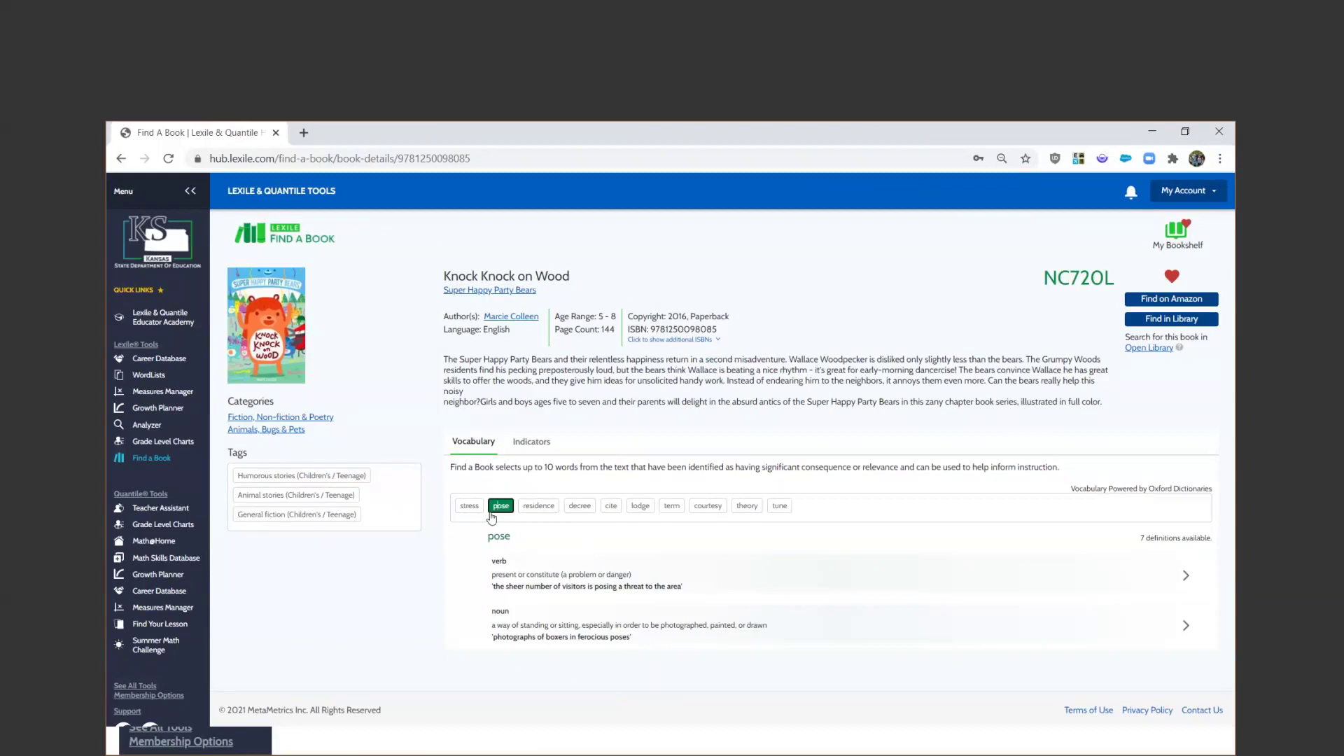
left_click(541, 508)
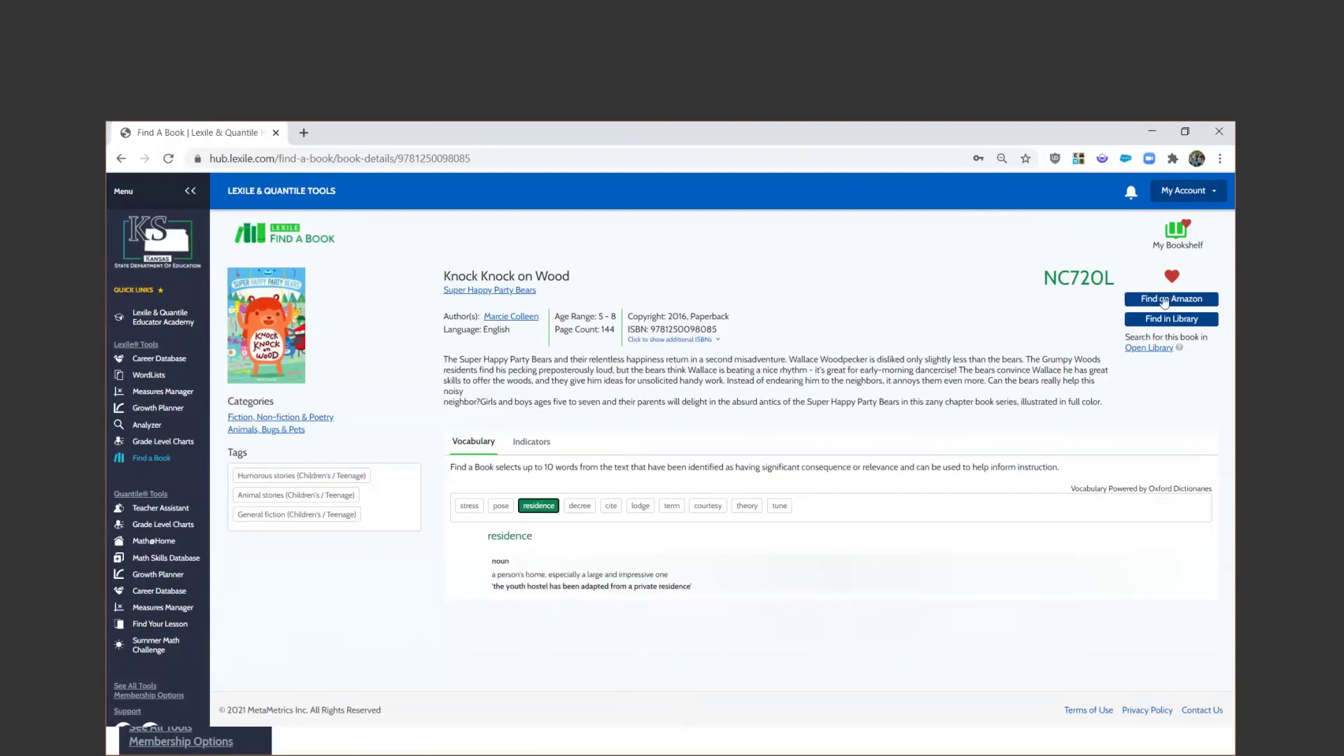
Step: Toggle the book's favorite mark off and on again, and check My Bookshelf before returning to the book's details
left_click(1172, 278)
left_click(1173, 279)
left_click(1174, 248)
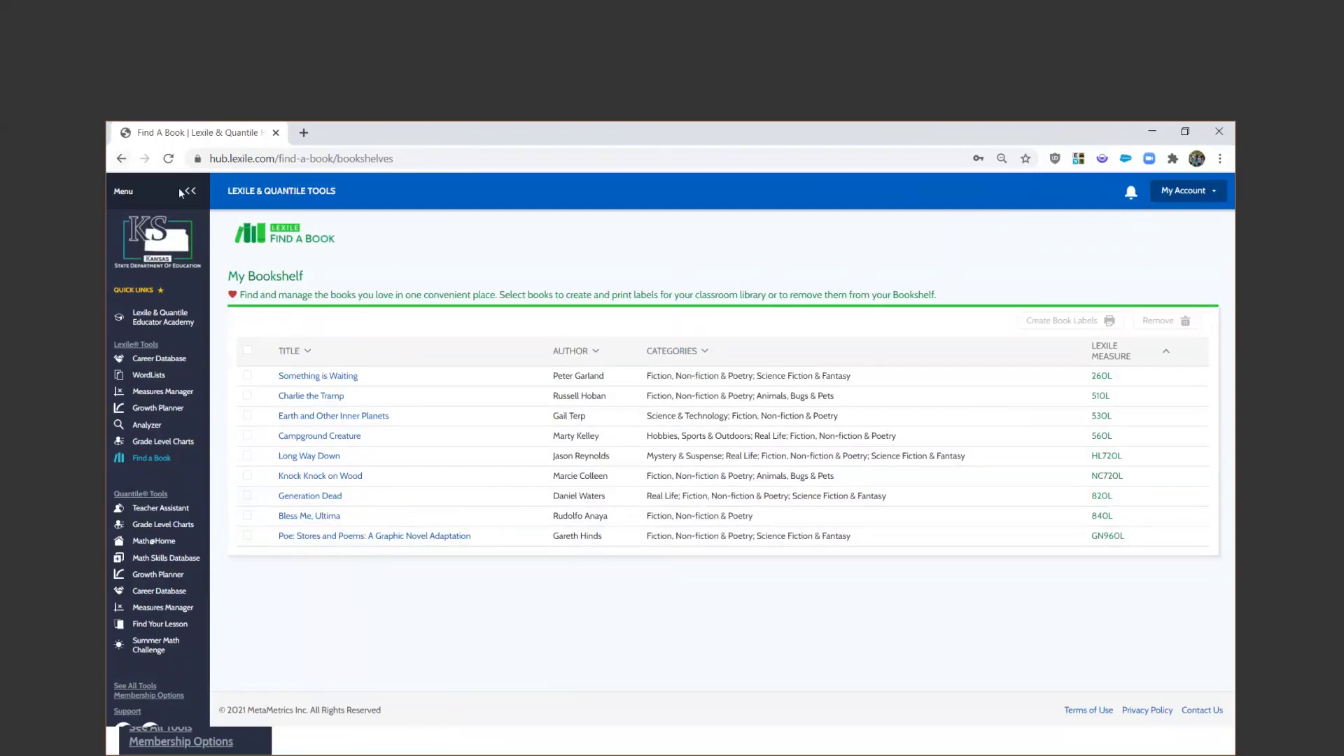
left_click(121, 158)
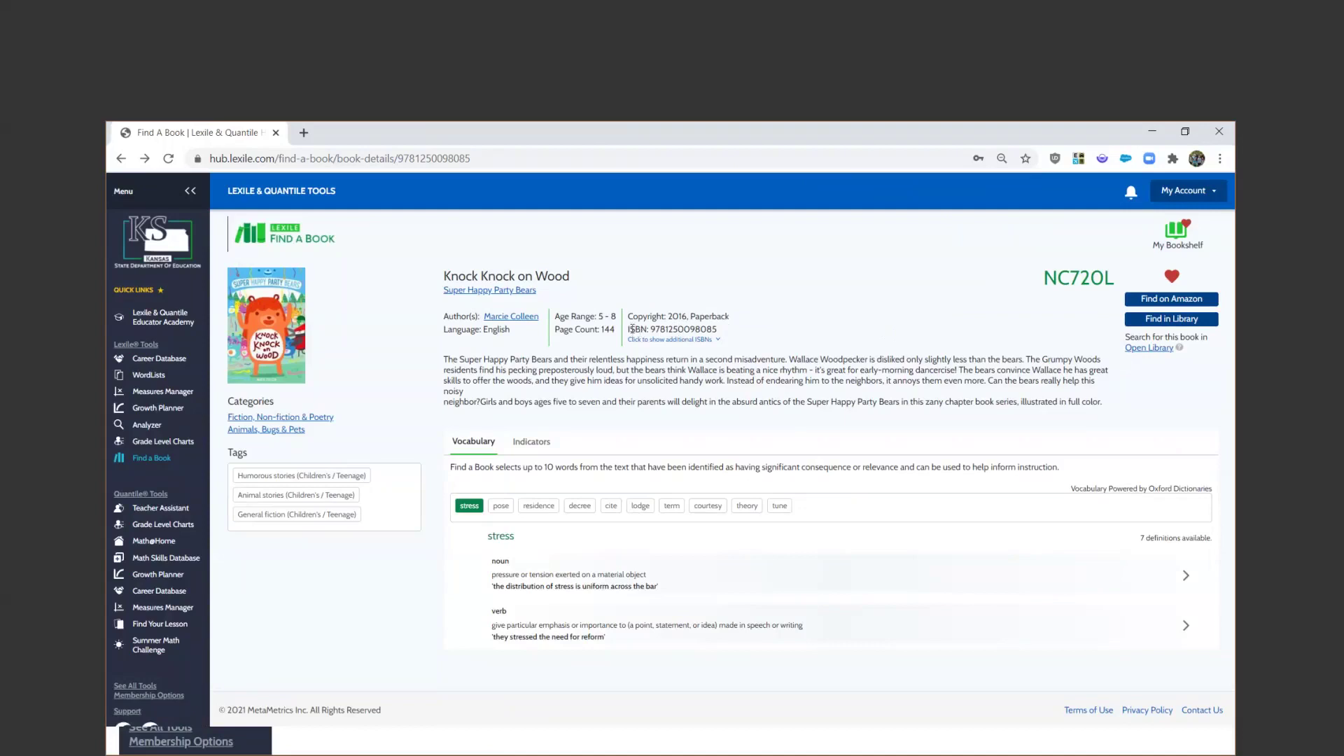
Step: Show all available tools and open the Math Skills Database from the Quantile tools
left_click(139, 688)
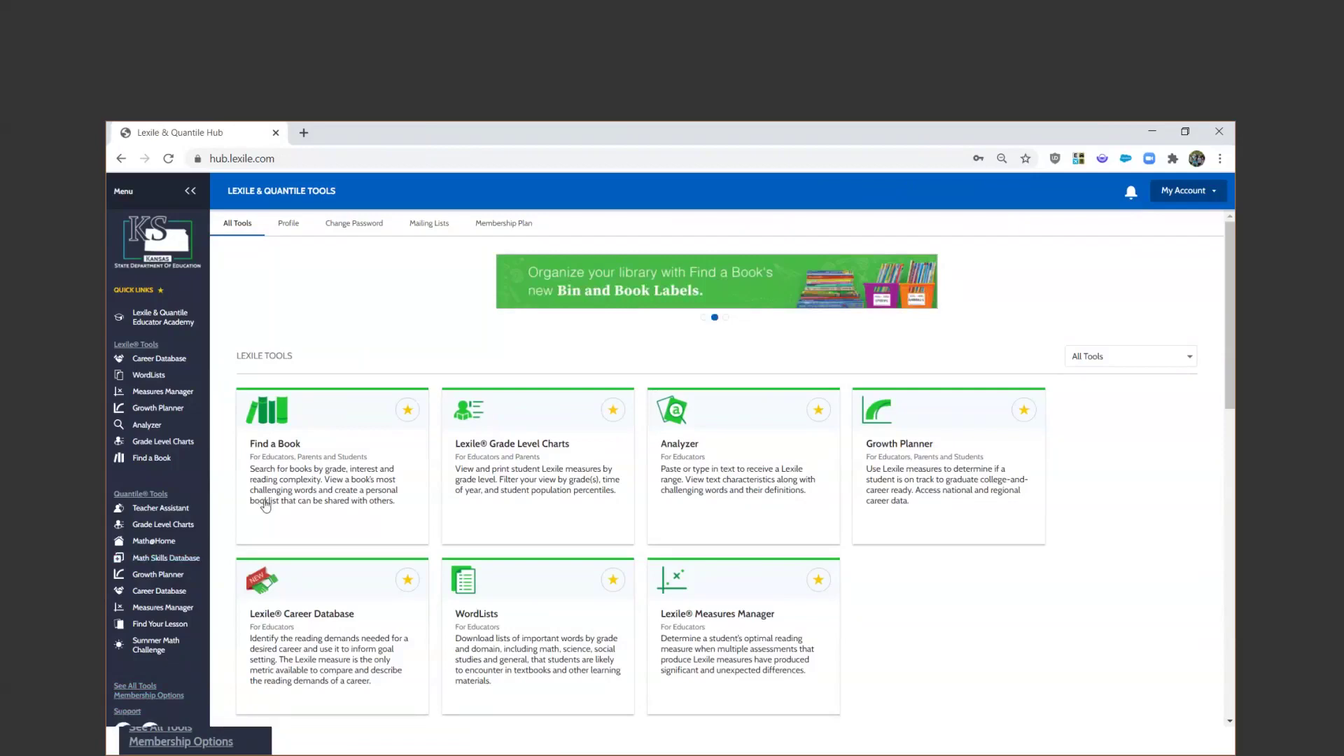
scroll(265, 505, "down", 1)
scroll(265, 505, "down", 3)
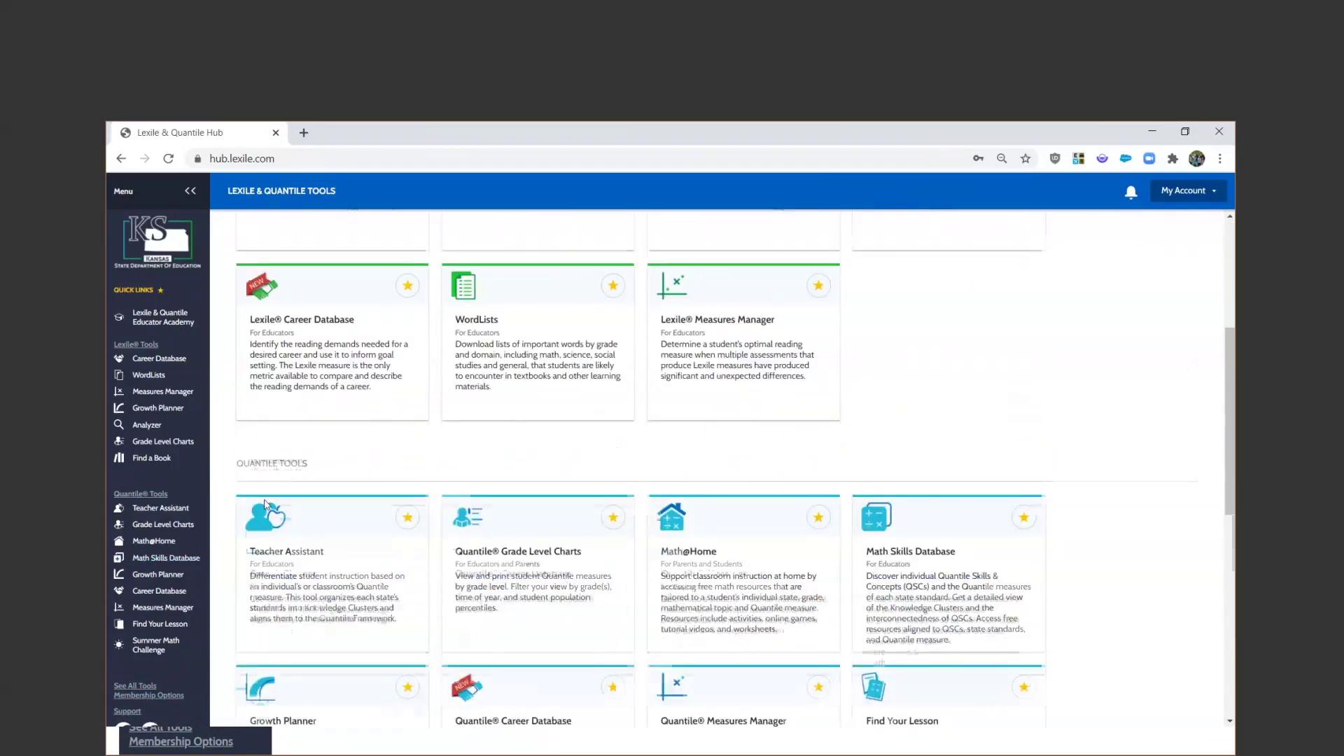
scroll(265, 504, "down", 2)
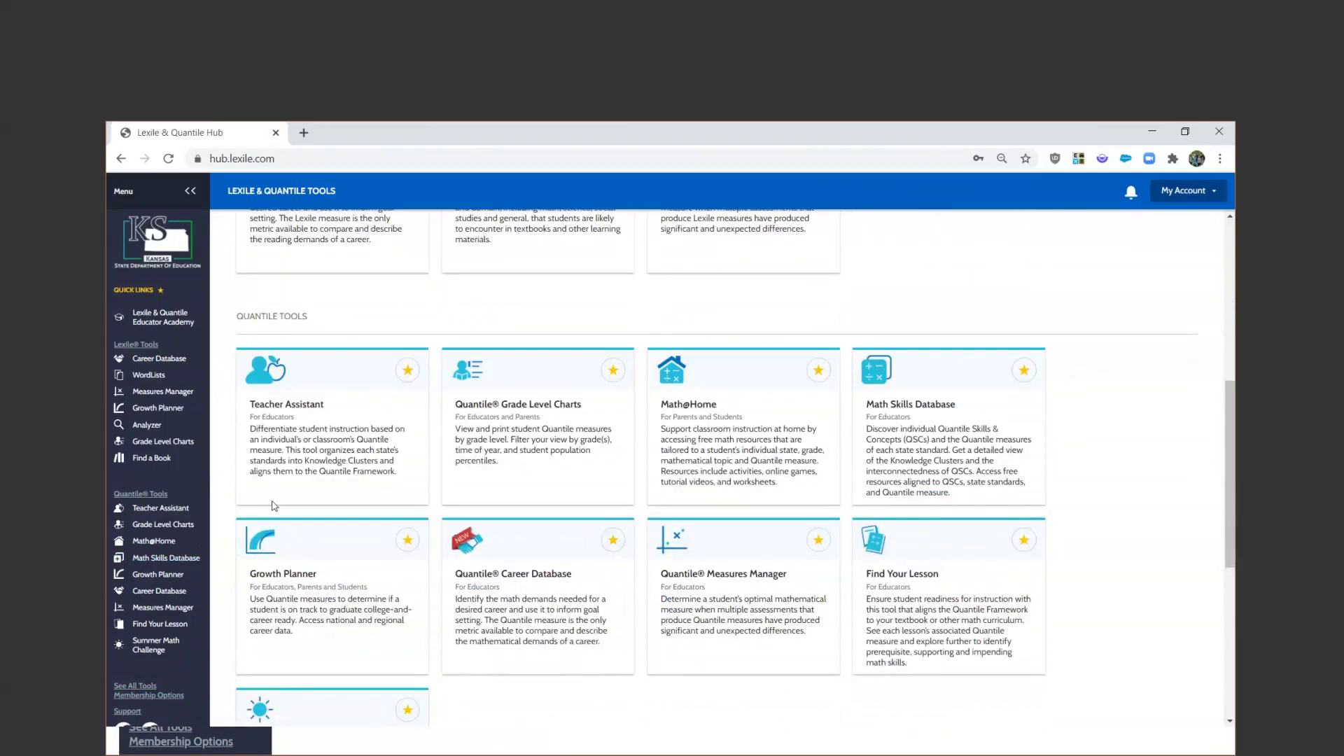
left_click(919, 405)
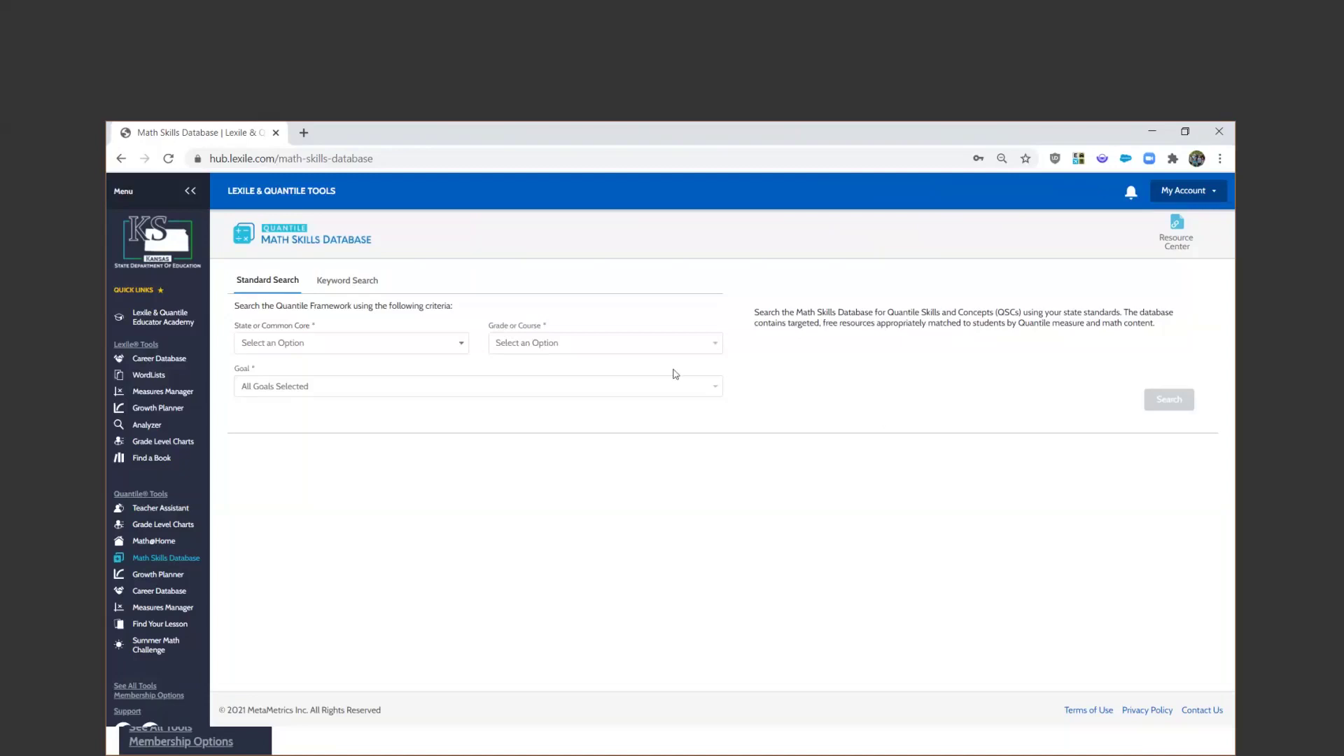
Step: Set the standard search to North Carolina as the state and Grade 6 as the grade or course
left_click(463, 345)
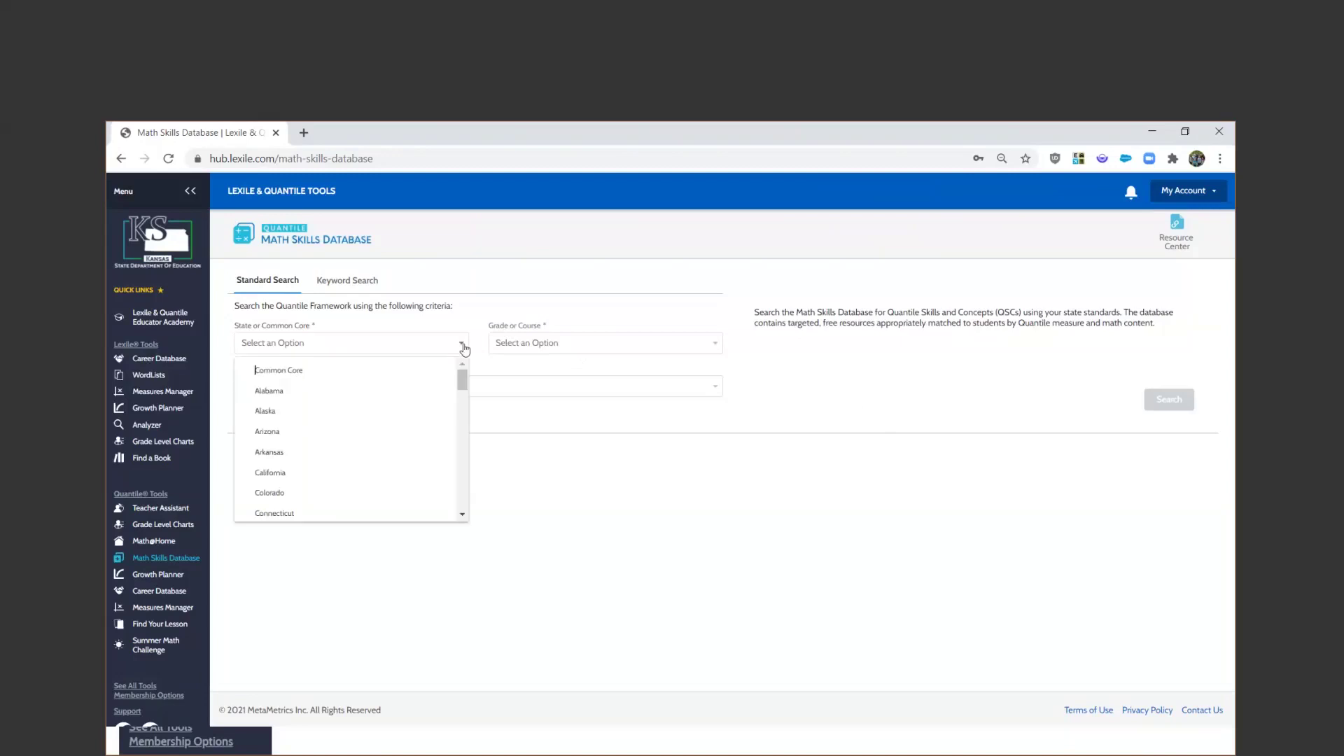
left_click_drag(462, 393, 459, 477)
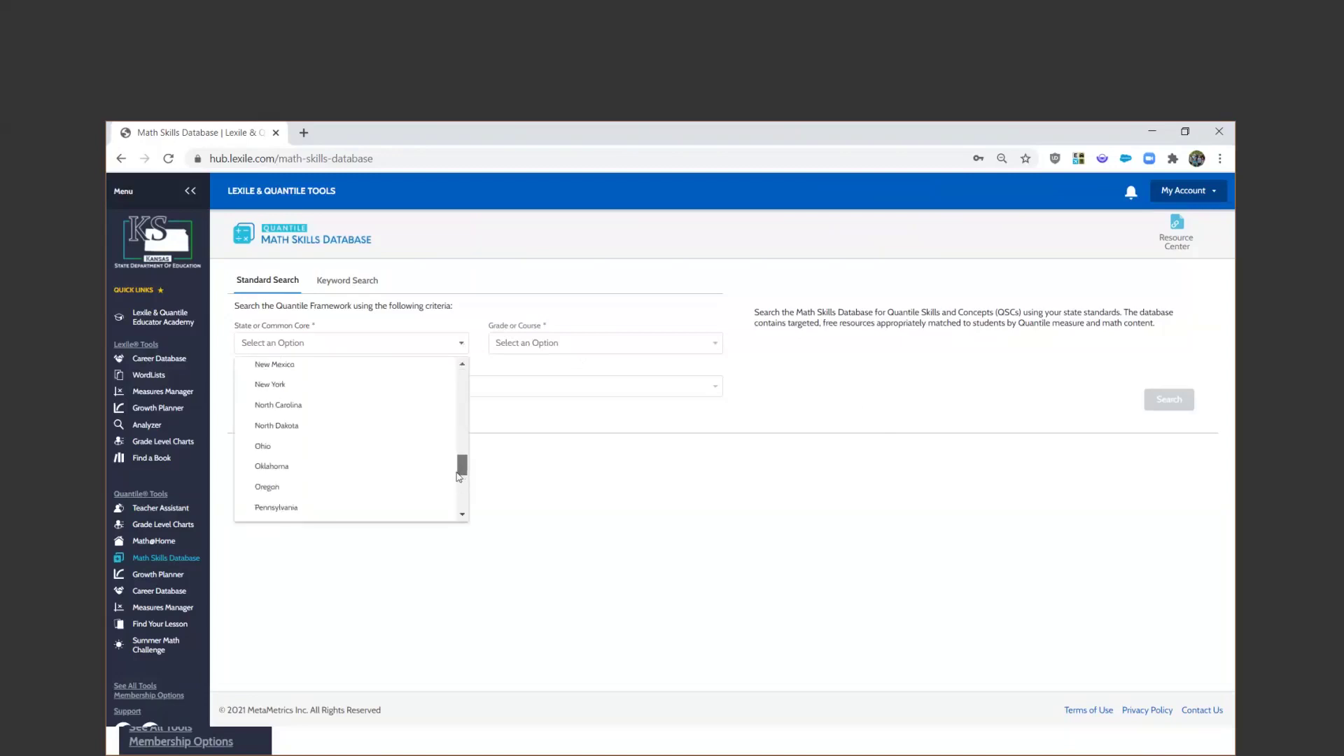
left_click(335, 406)
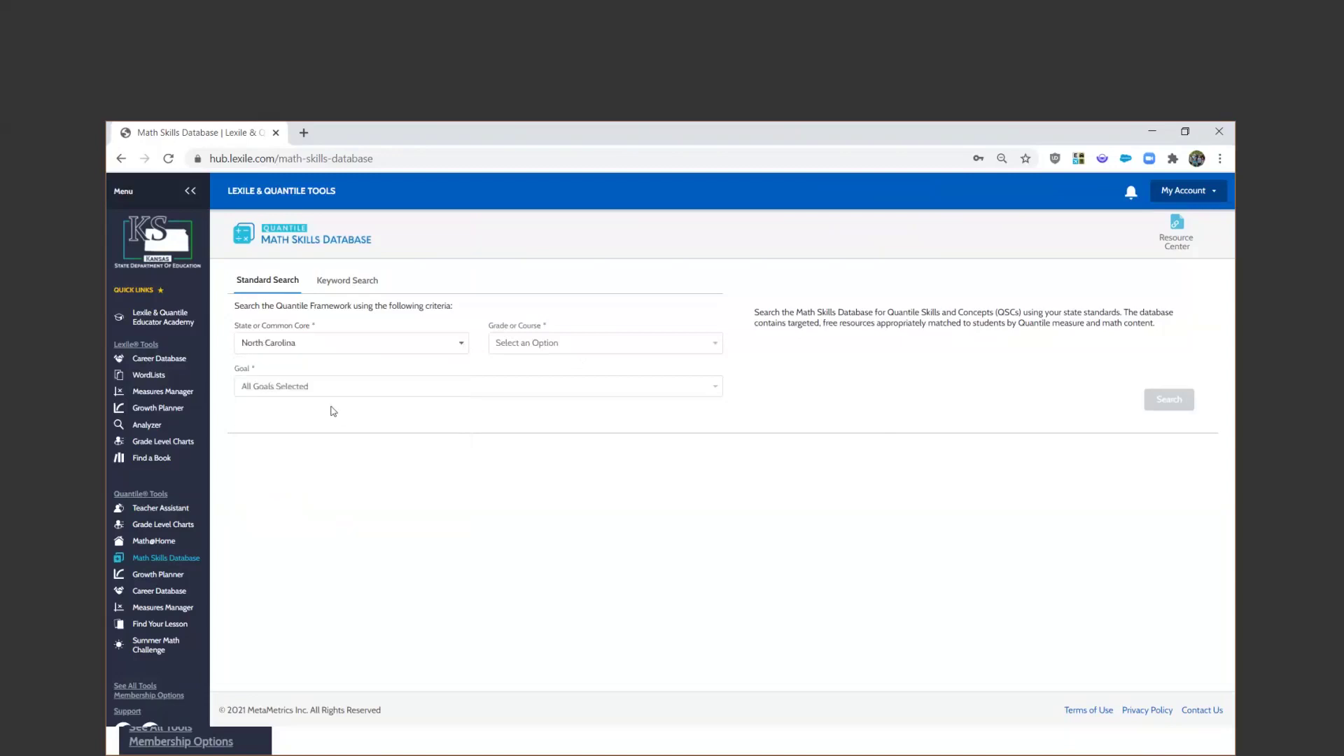
left_click(581, 343)
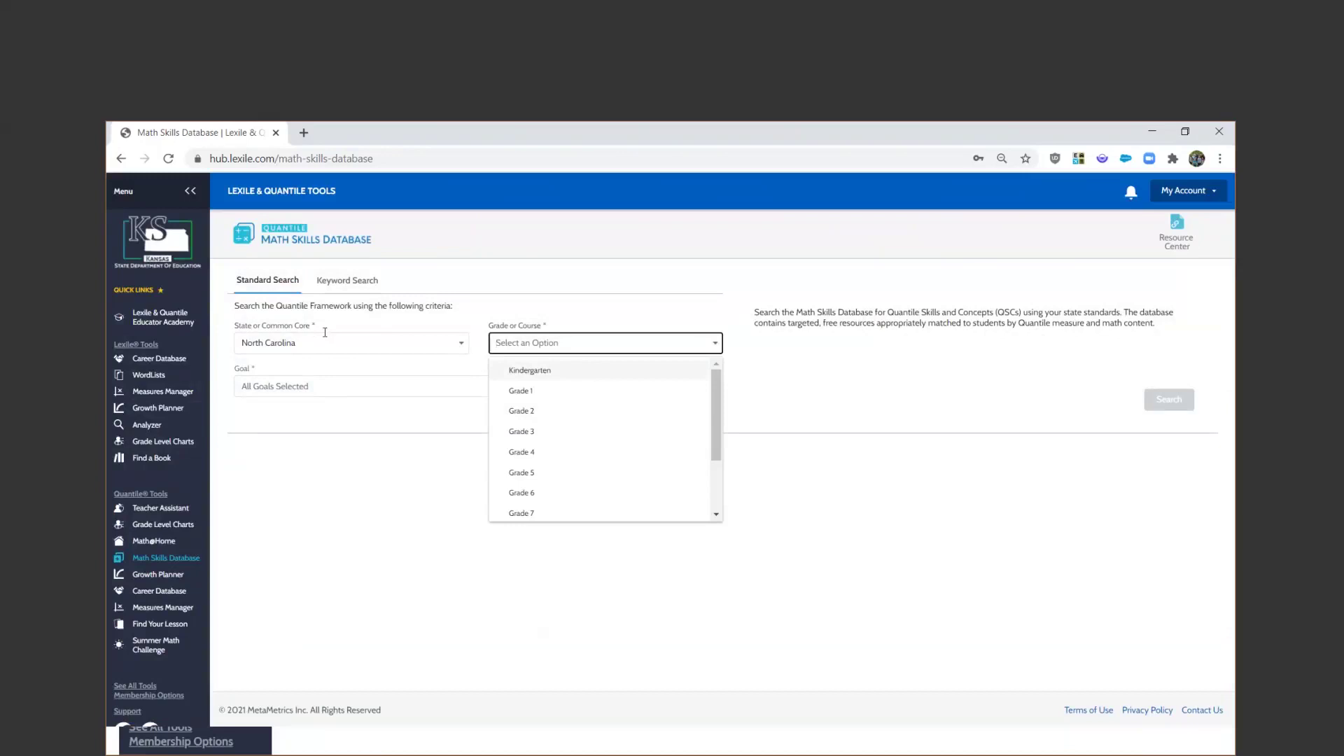
left_click(558, 495)
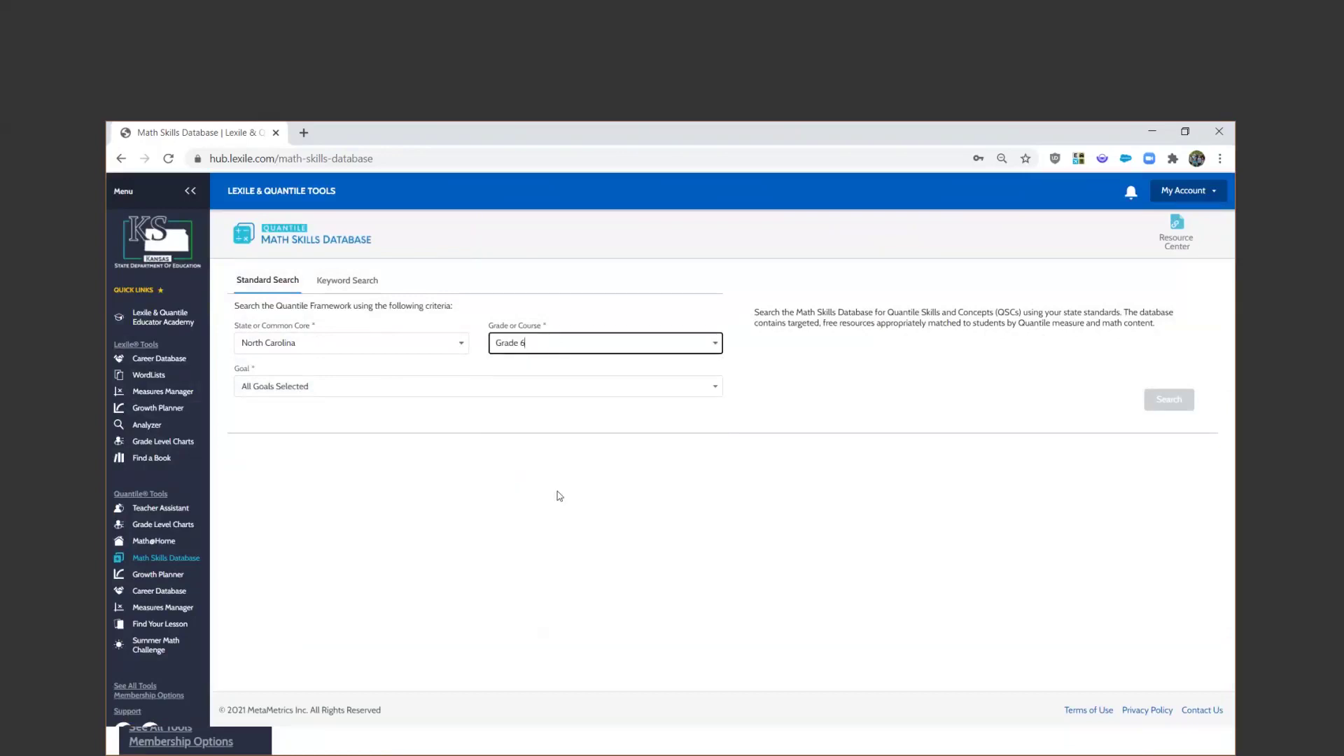
Step: Choose goal NC.6.RP.1 on understanding the concept of a ratio and run the skills search
left_click(380, 384)
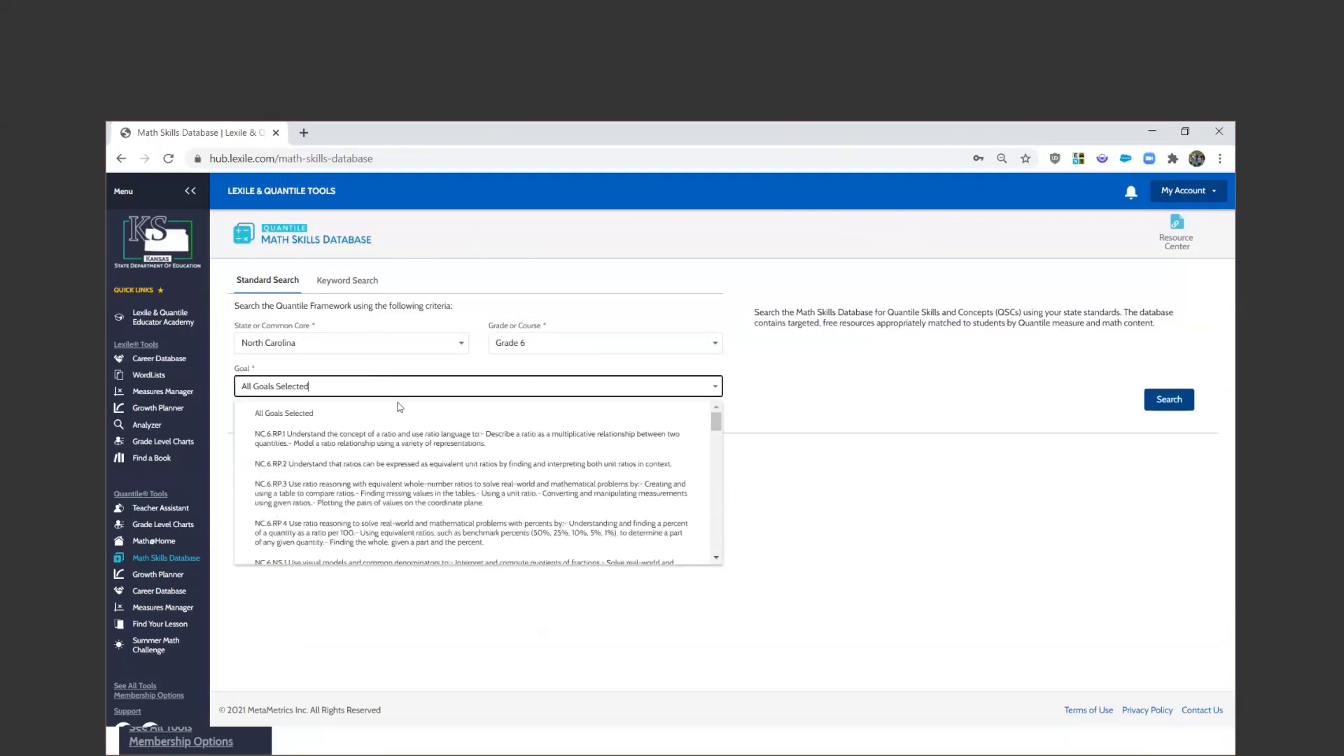
scroll(424, 441, "down", 1)
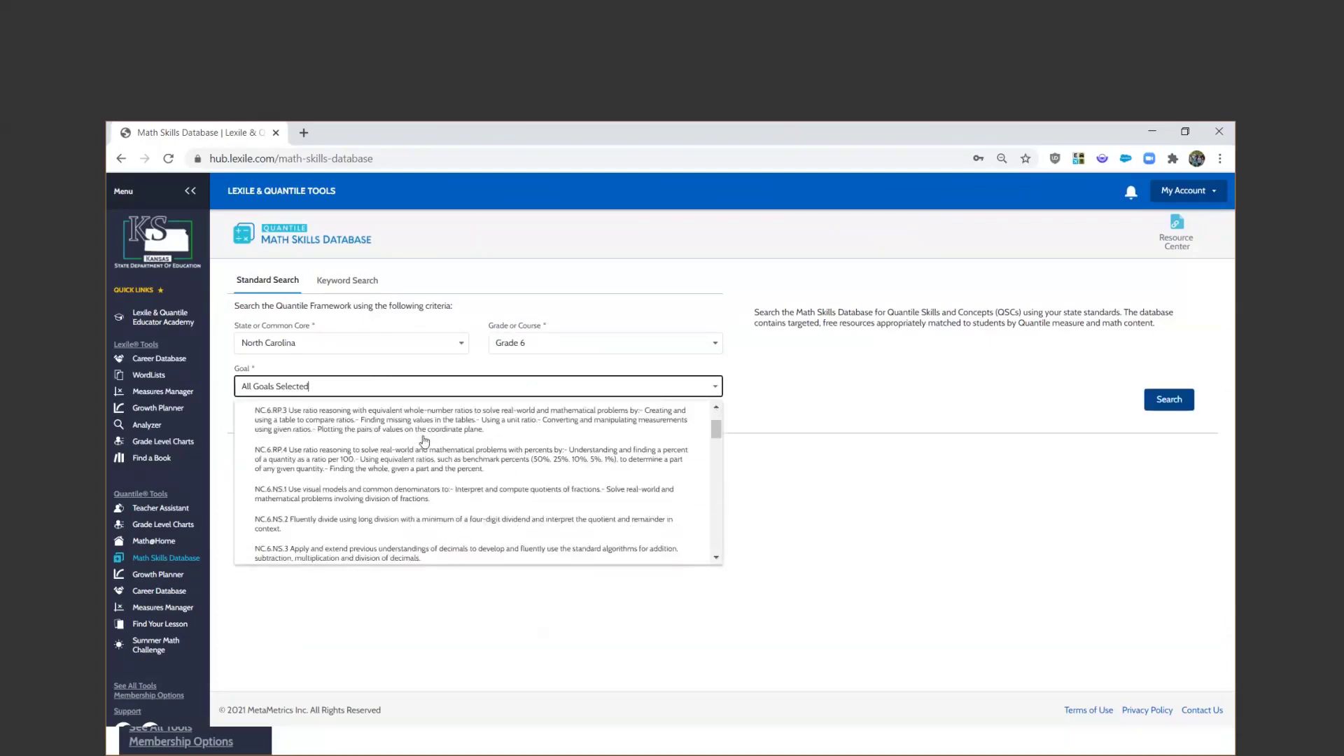
scroll(424, 441, "up", 2)
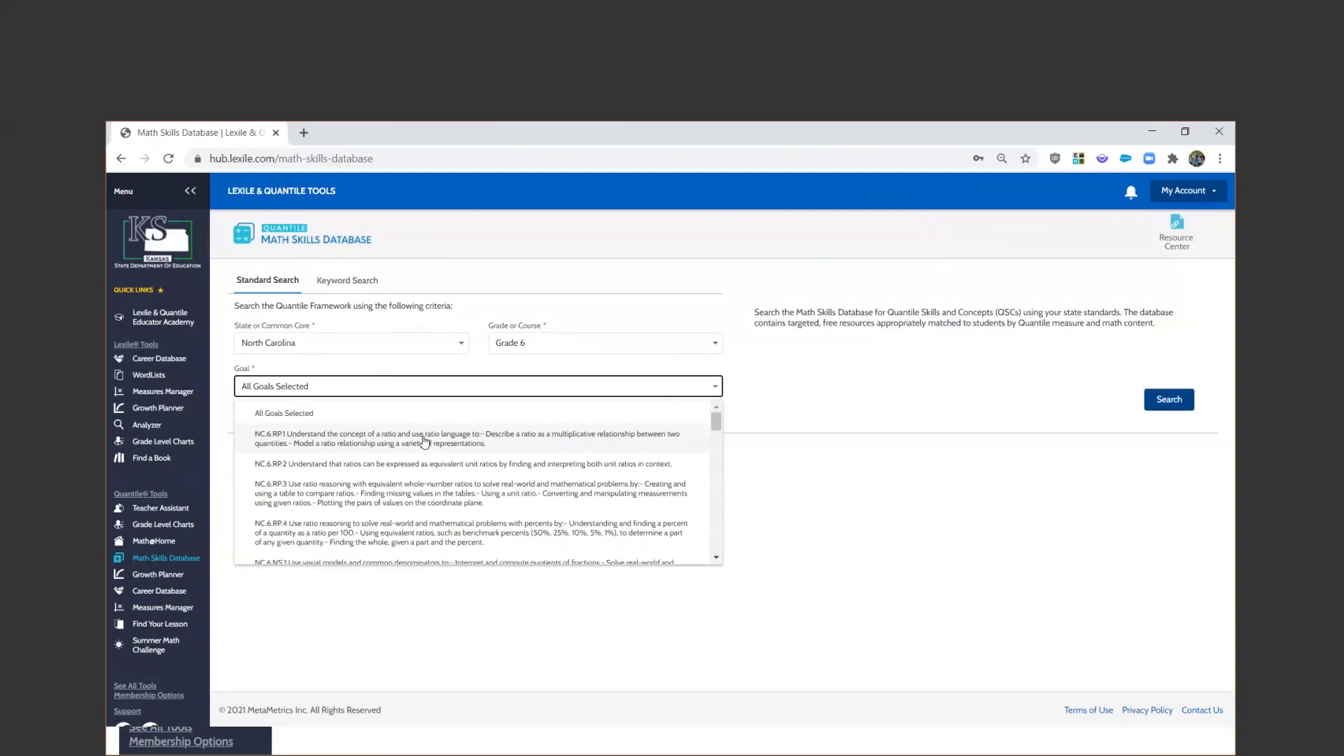
left_click(425, 441)
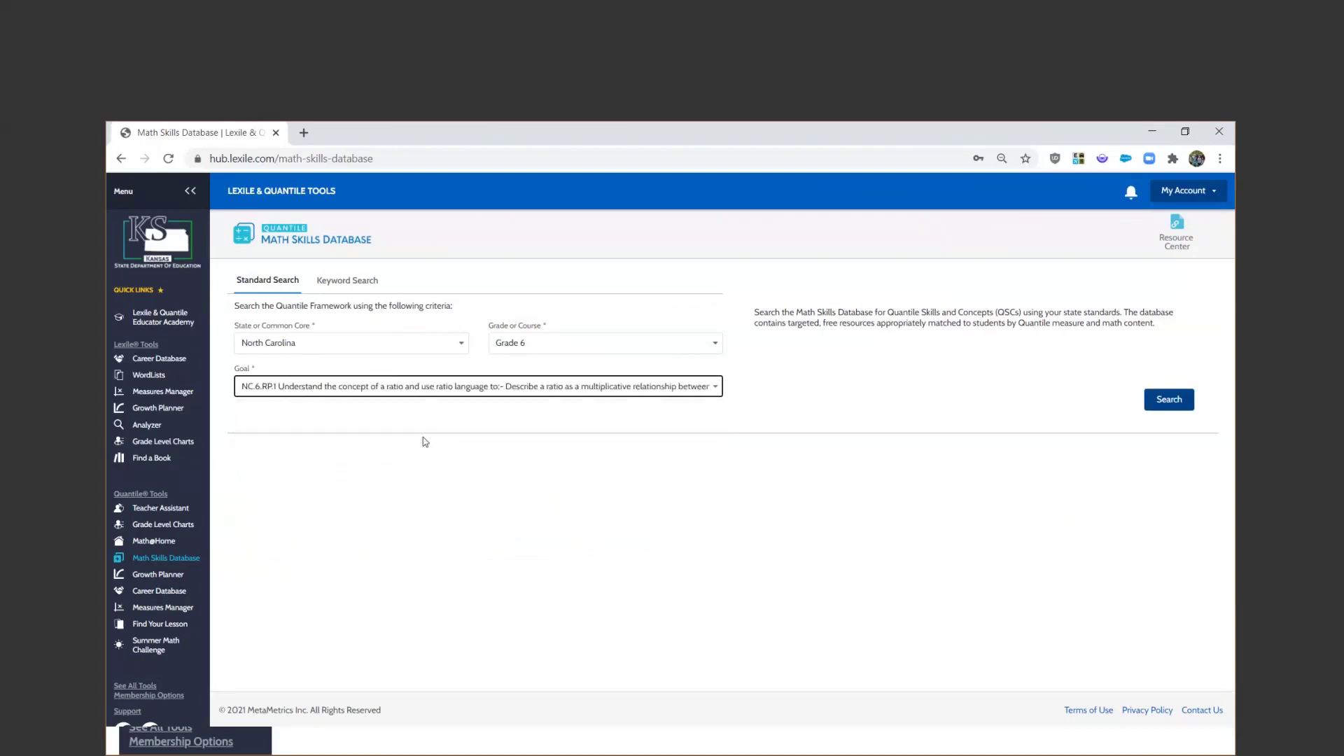
left_click(1160, 408)
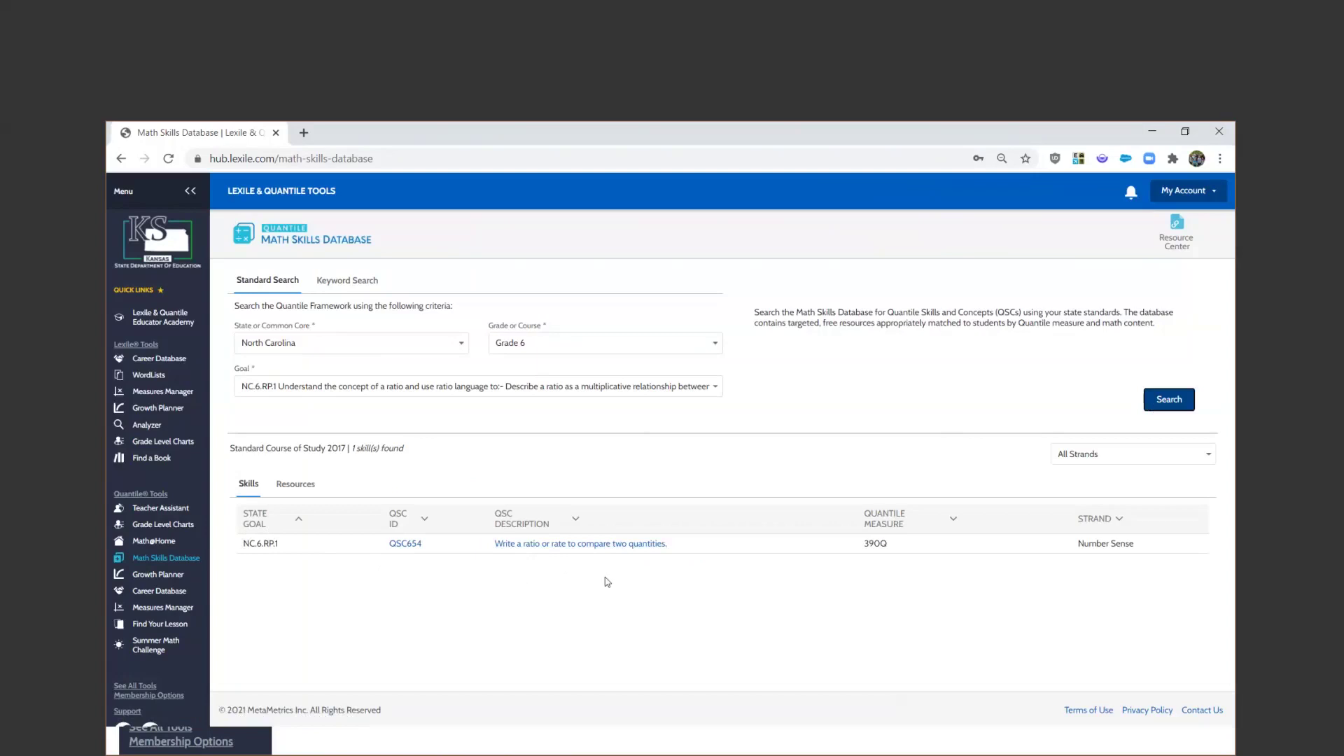
Step: Open the details of skill QSC654, "Write a ratio or rate to compare two quantities", and expand its resources
left_click(587, 544)
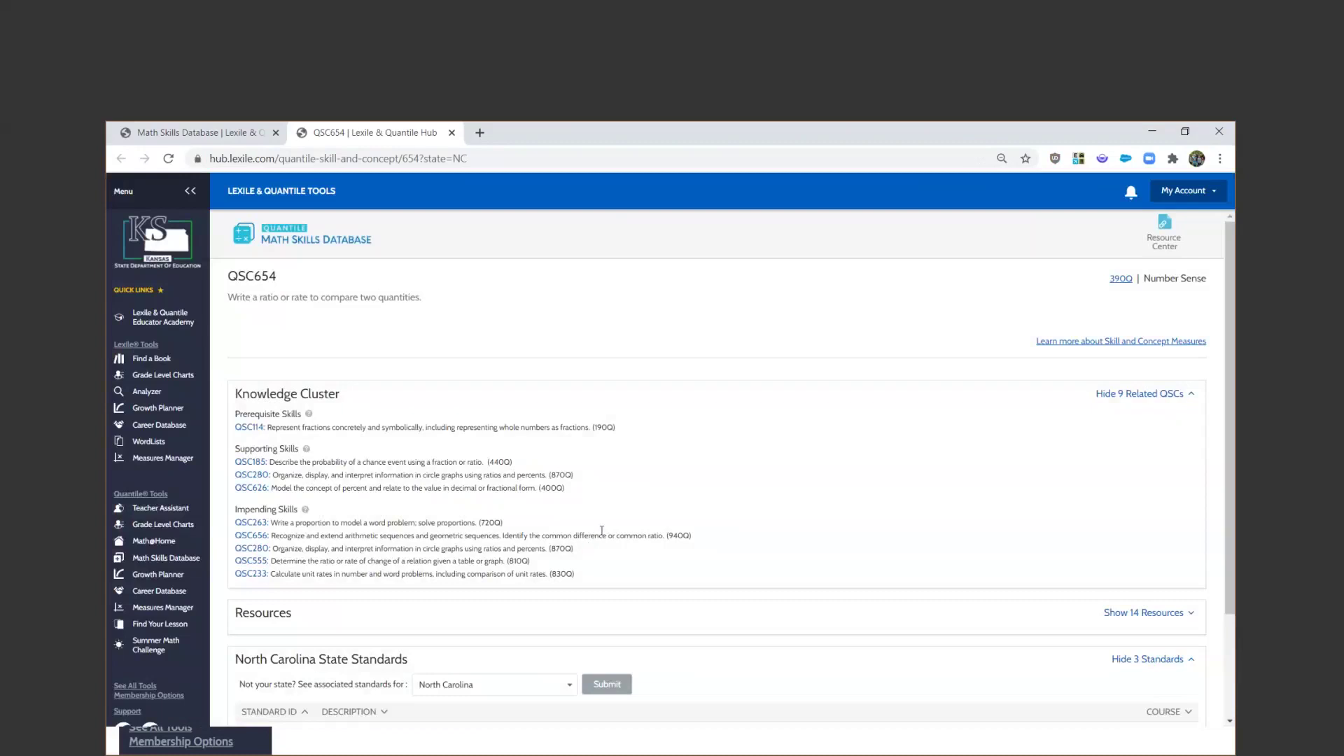
scroll(602, 532, "down", 2)
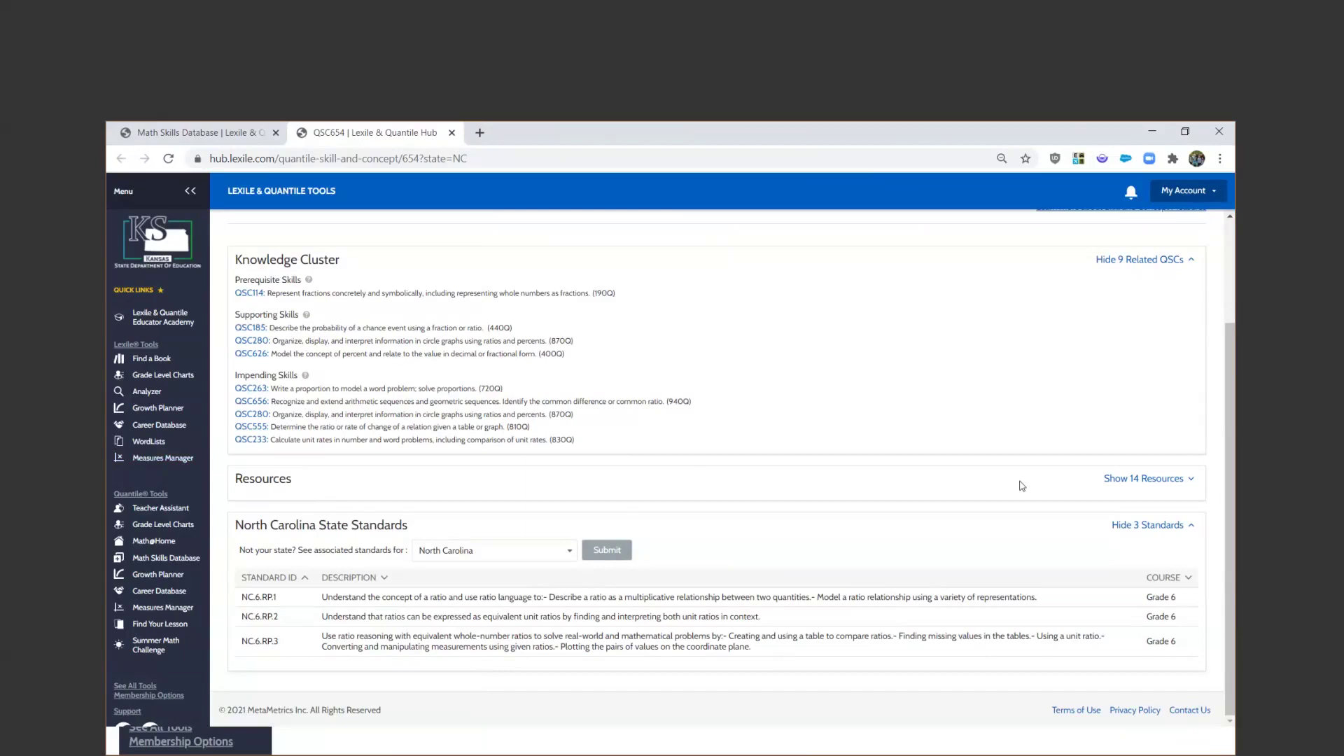
left_click(1125, 480)
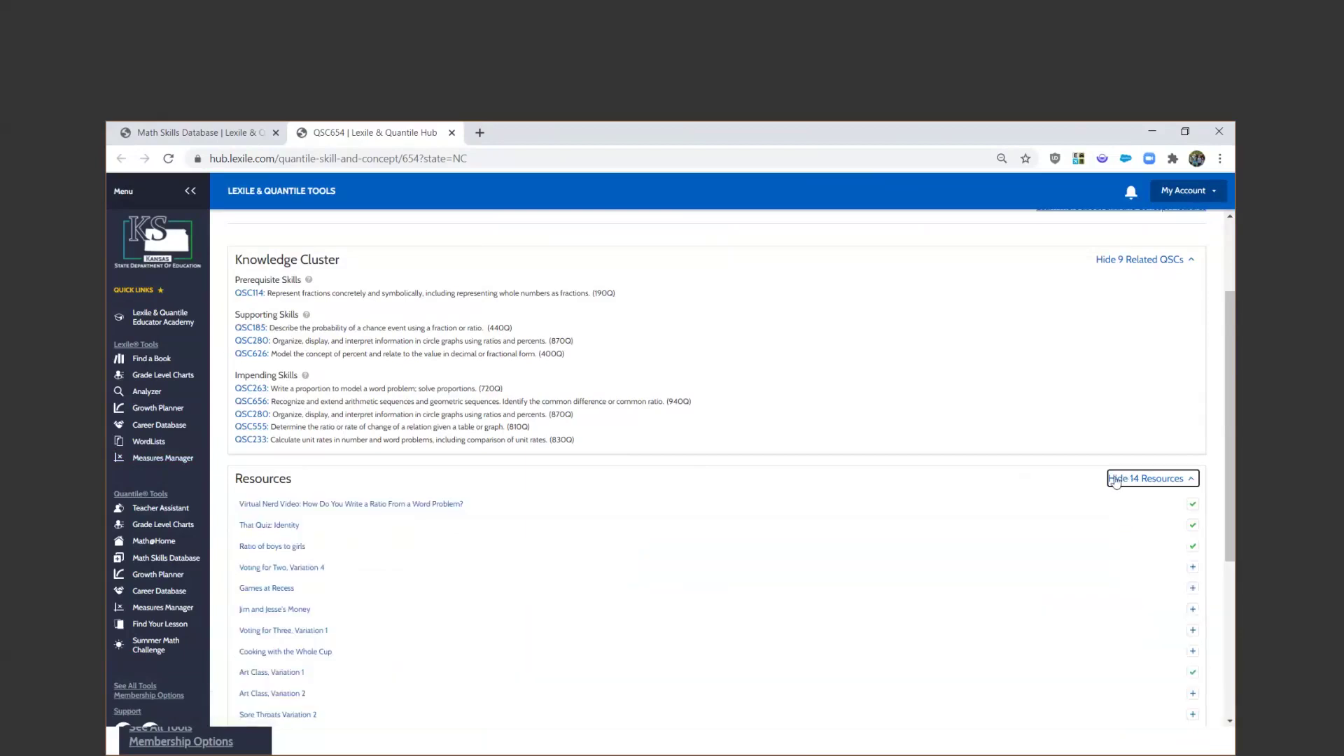
Step: Look through the skill's resources, knowledge cluster and associated North Carolina state standards
scroll(1081, 483, "down", 1)
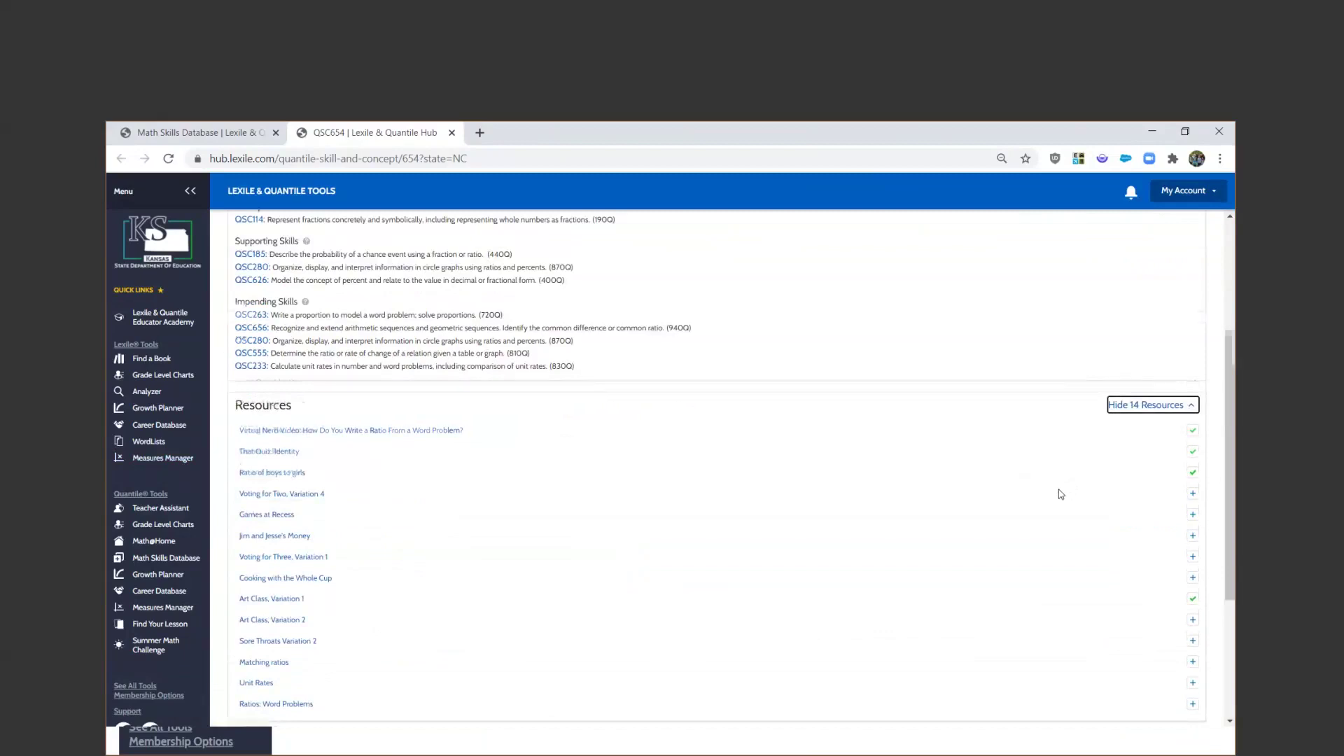
scroll(1060, 494, "down", 1)
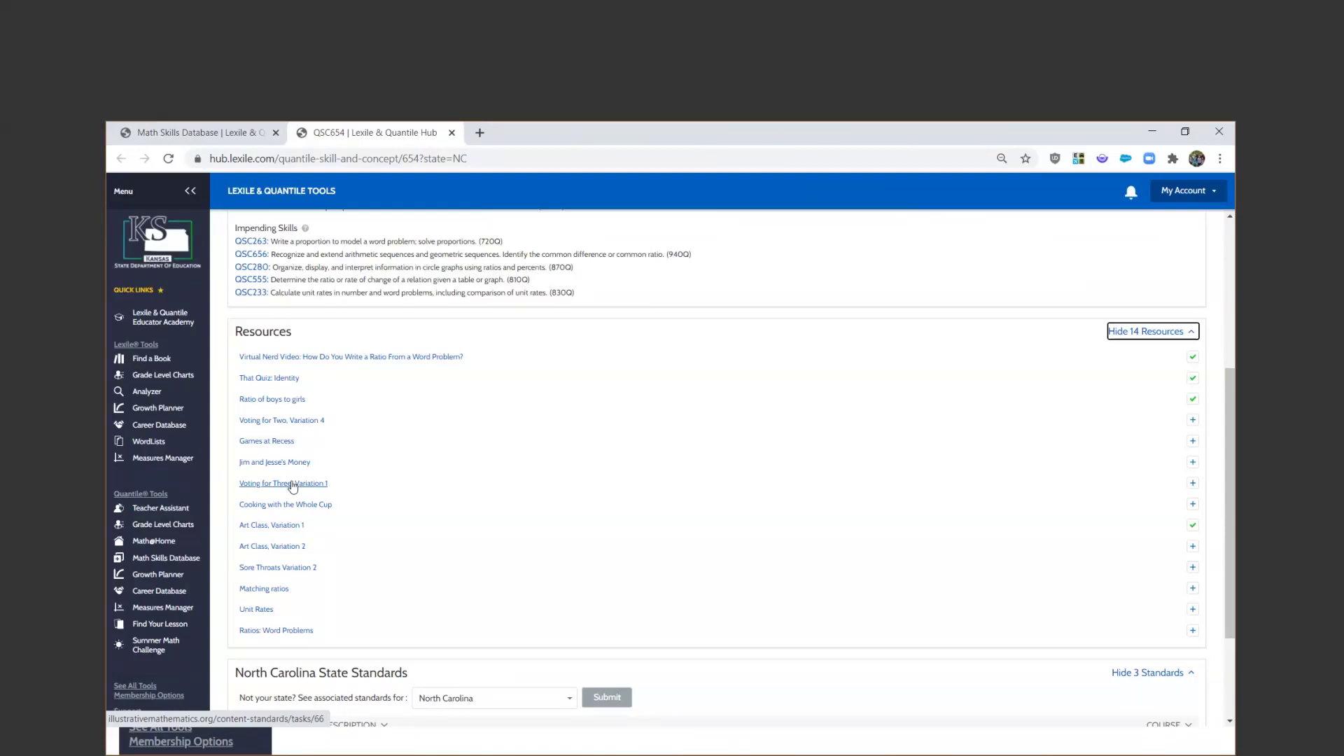
scroll(294, 490, "down", 2)
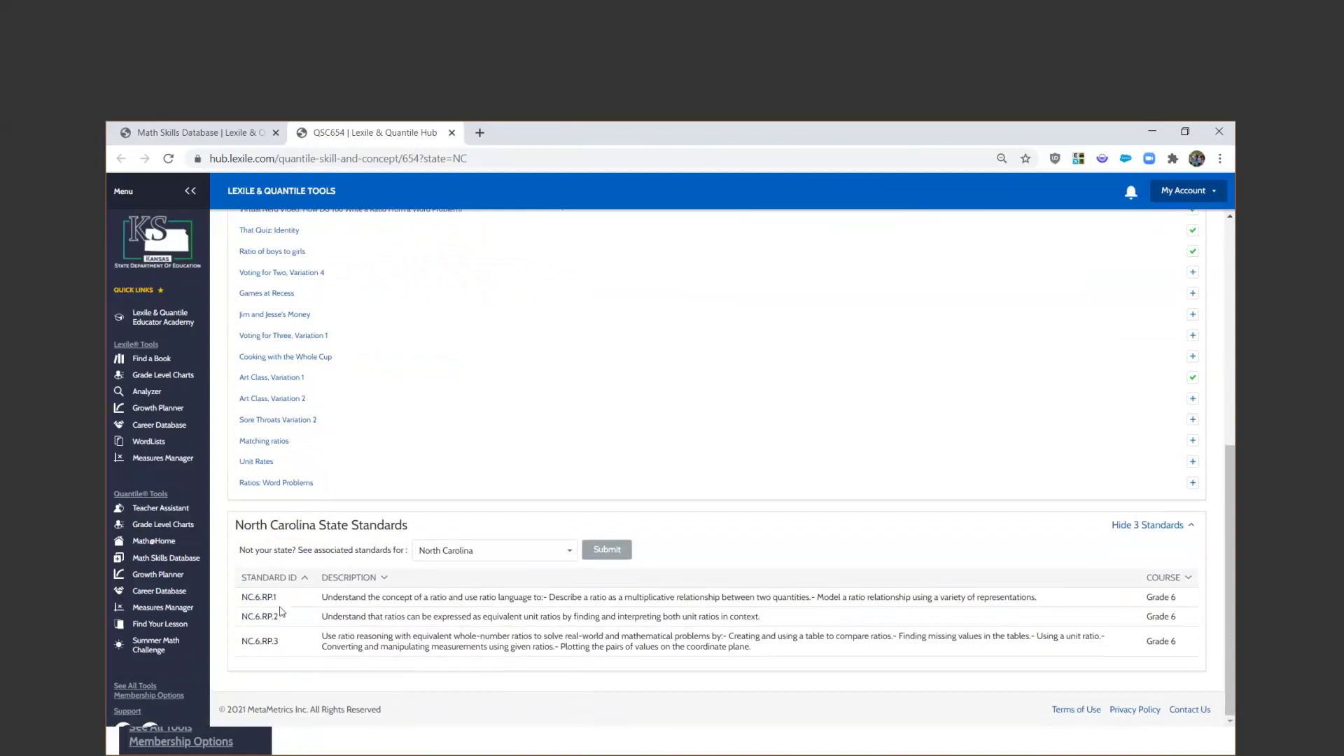
scroll(312, 554, "up", 5)
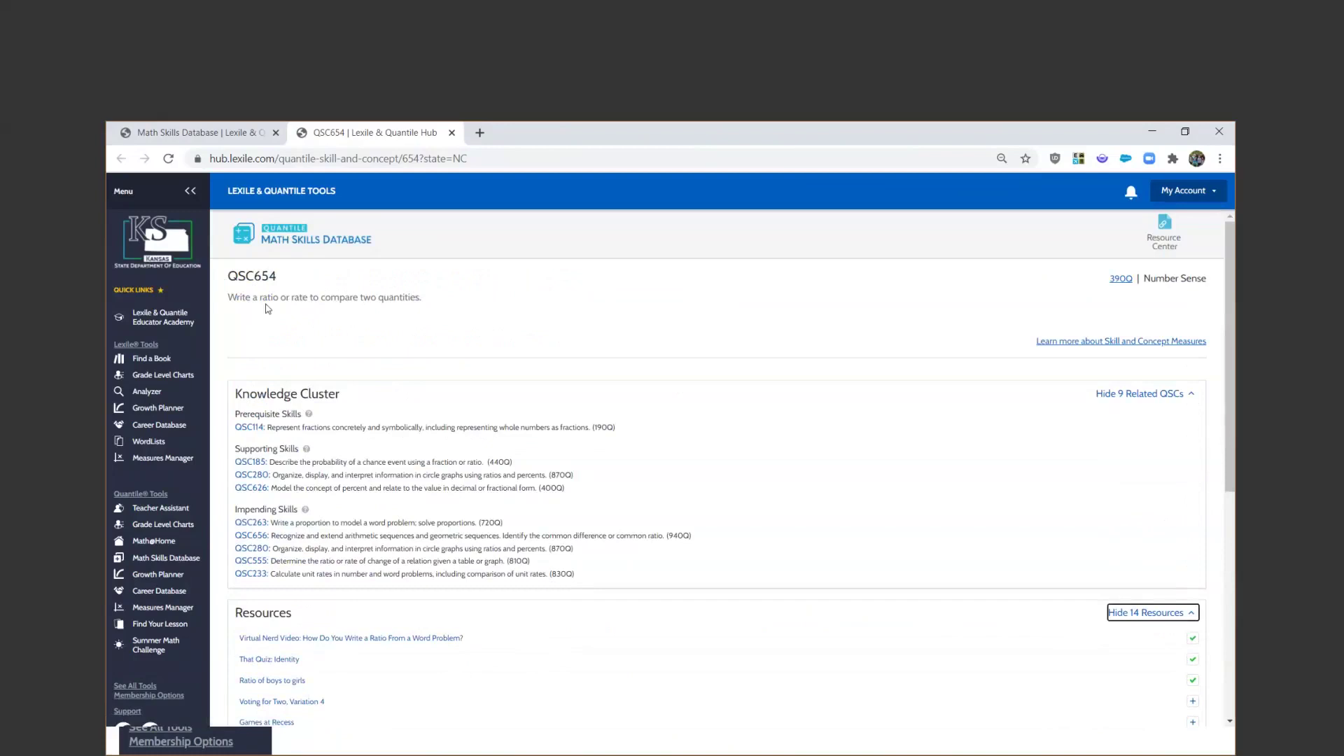
scroll(336, 350, "down", 5)
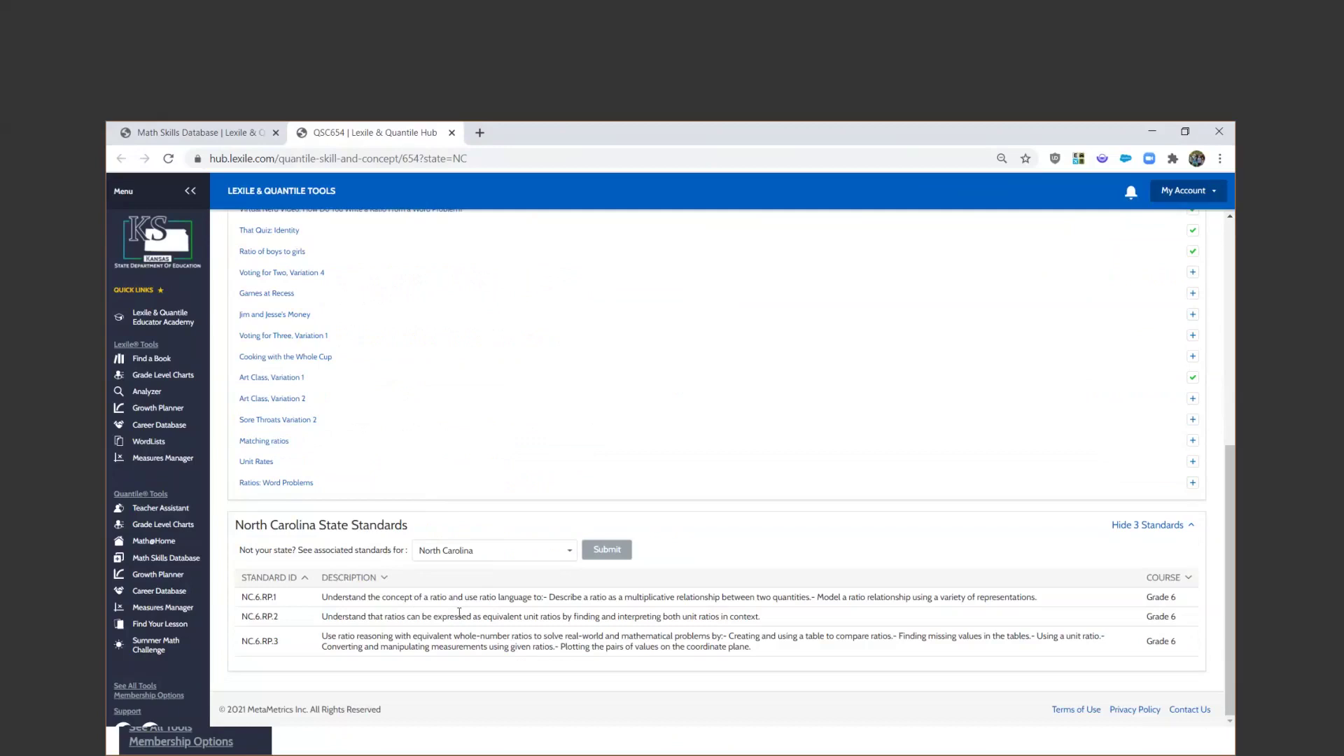
Step: Add the Games at Recess resource to the saved resources
scroll(458, 612, "up", 1)
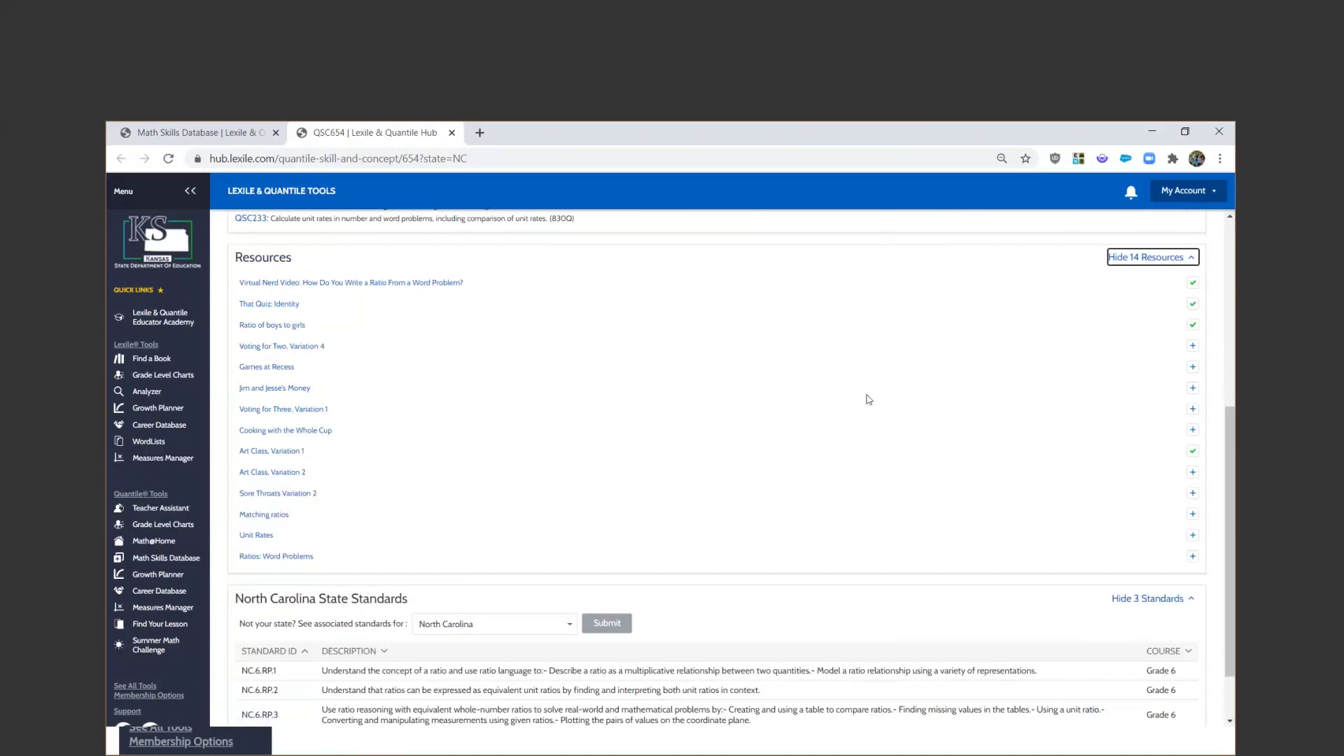
left_click(1194, 370)
scroll(1144, 389, "up", 5)
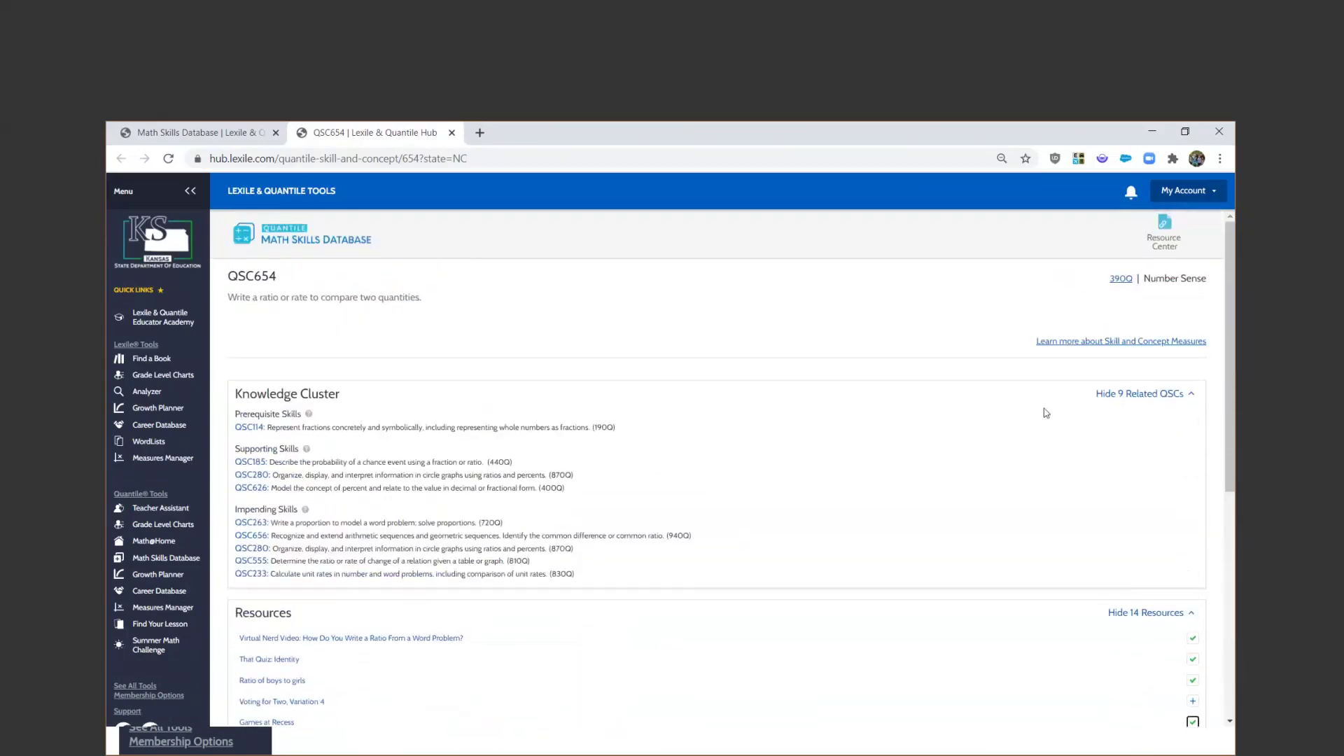
scroll(1022, 376, "down", 2)
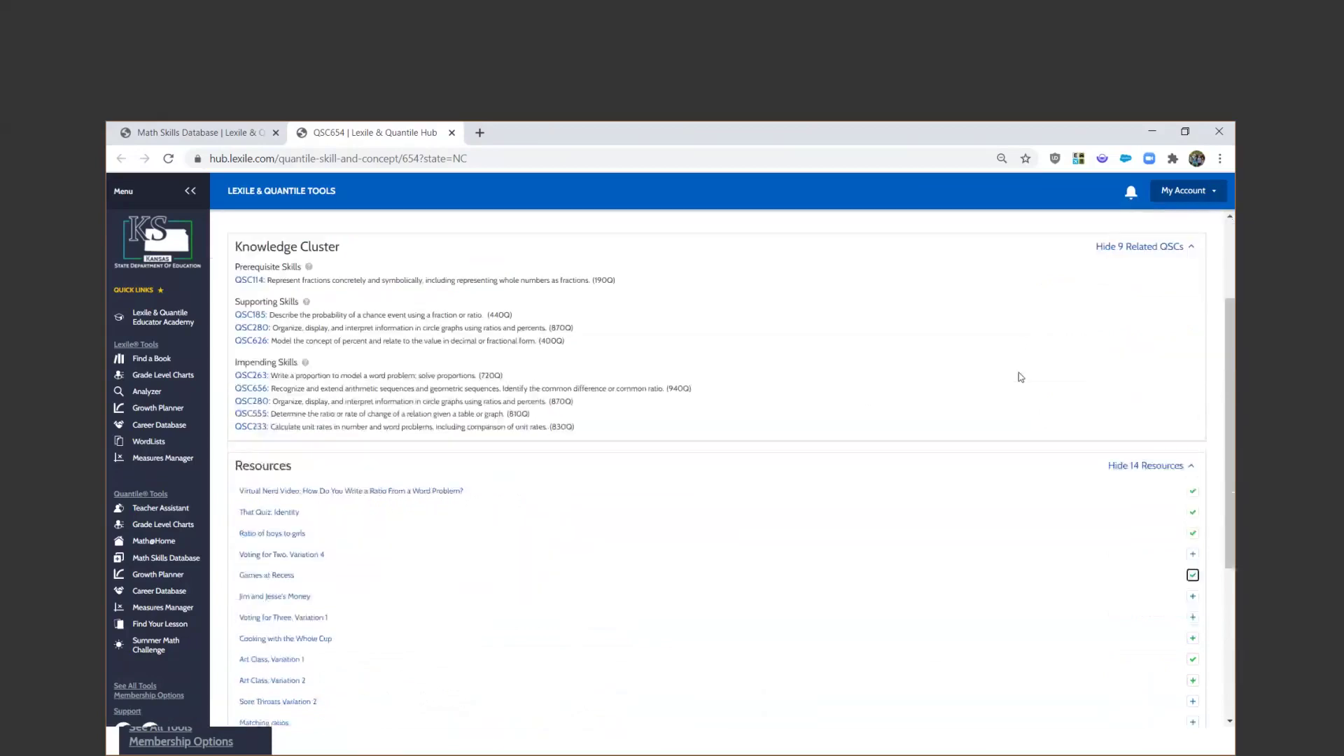
scroll(1022, 376, "up", 3)
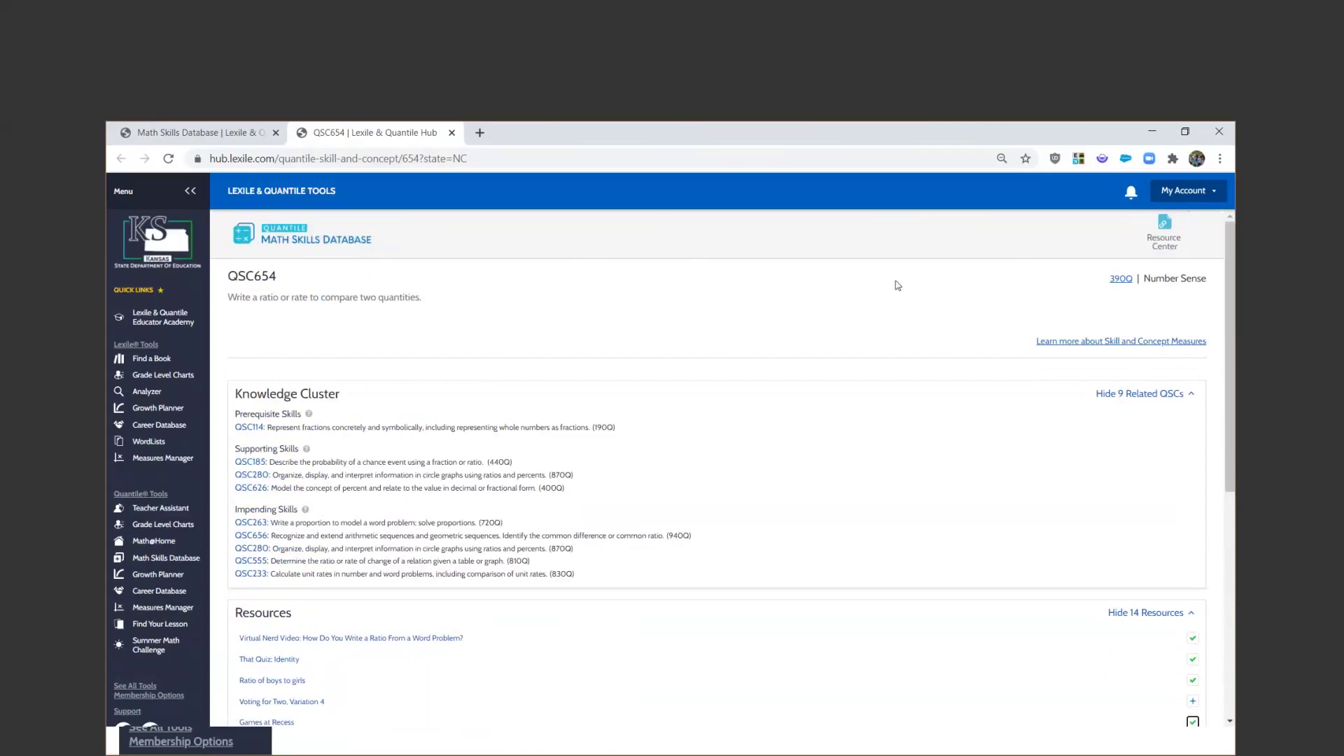
Step: Open the Quantile Resource Center and look through the list of saved resources
left_click(1164, 235)
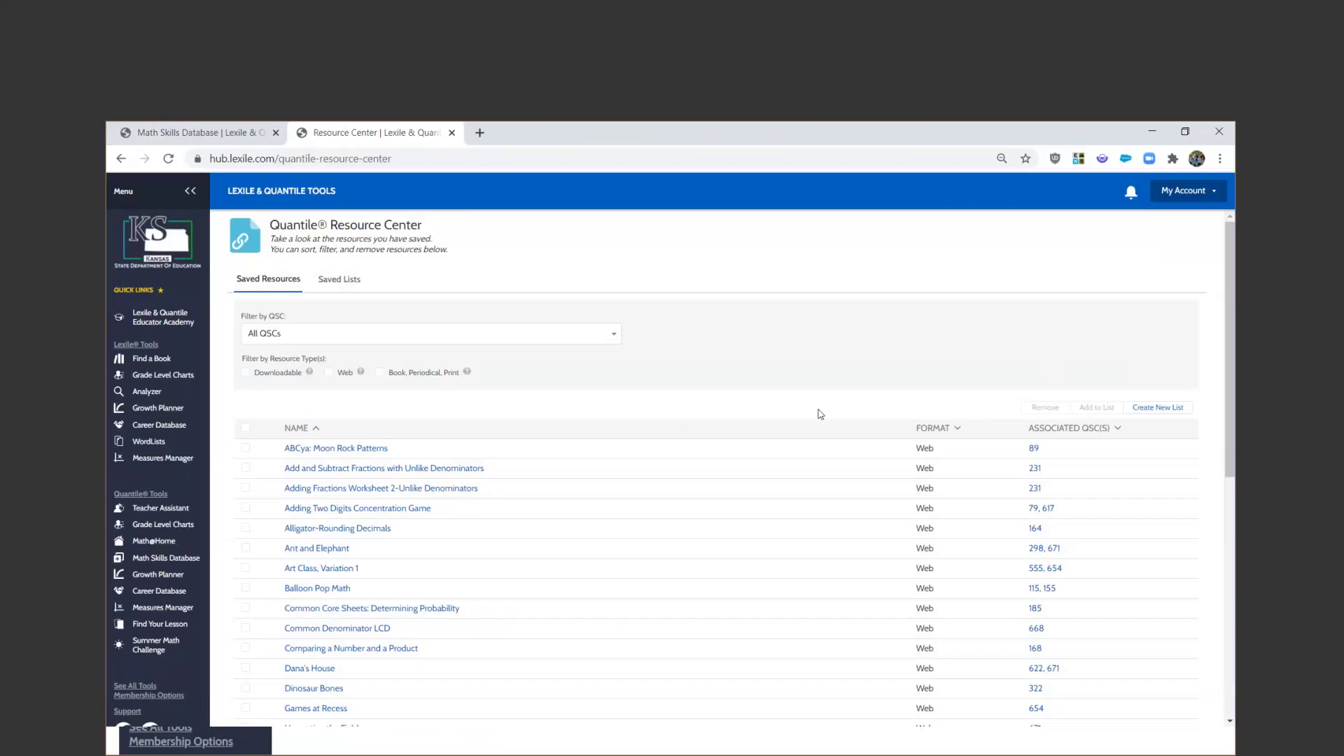
scroll(773, 456, "down", 1)
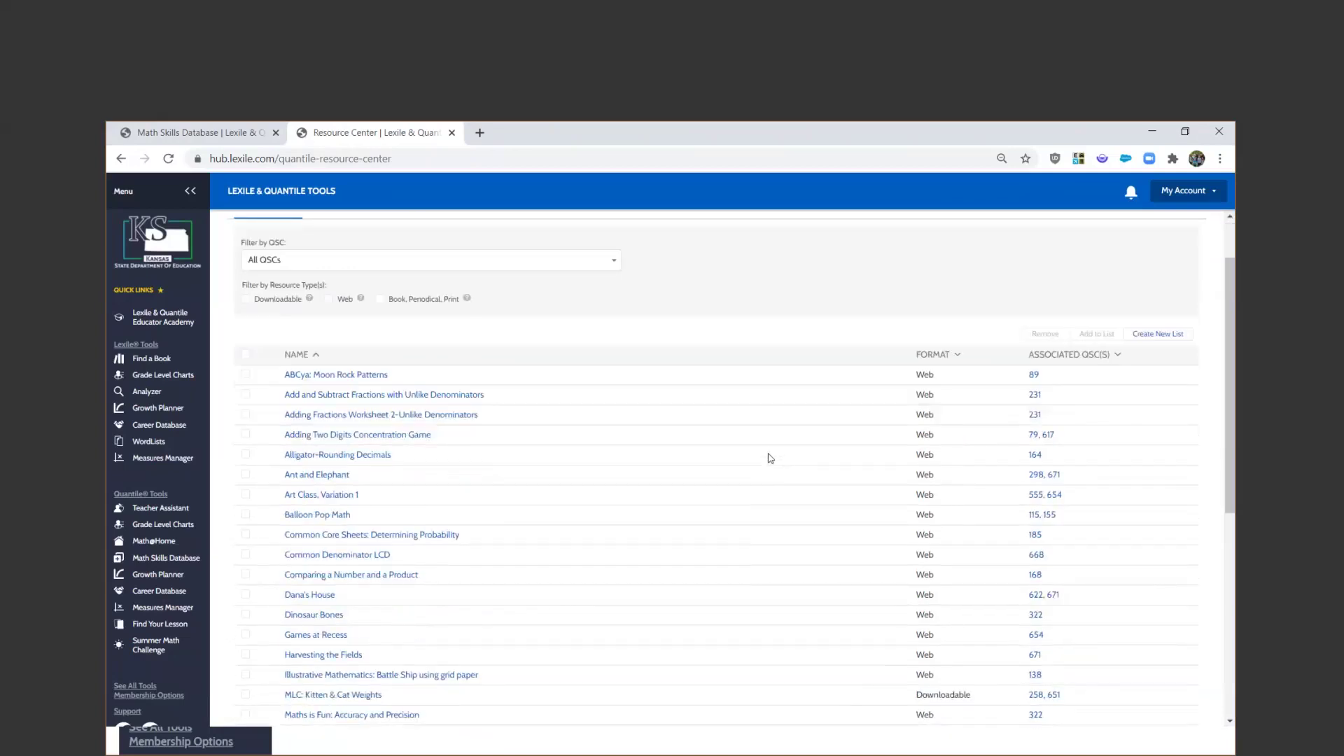
scroll(641, 443, "down", 3)
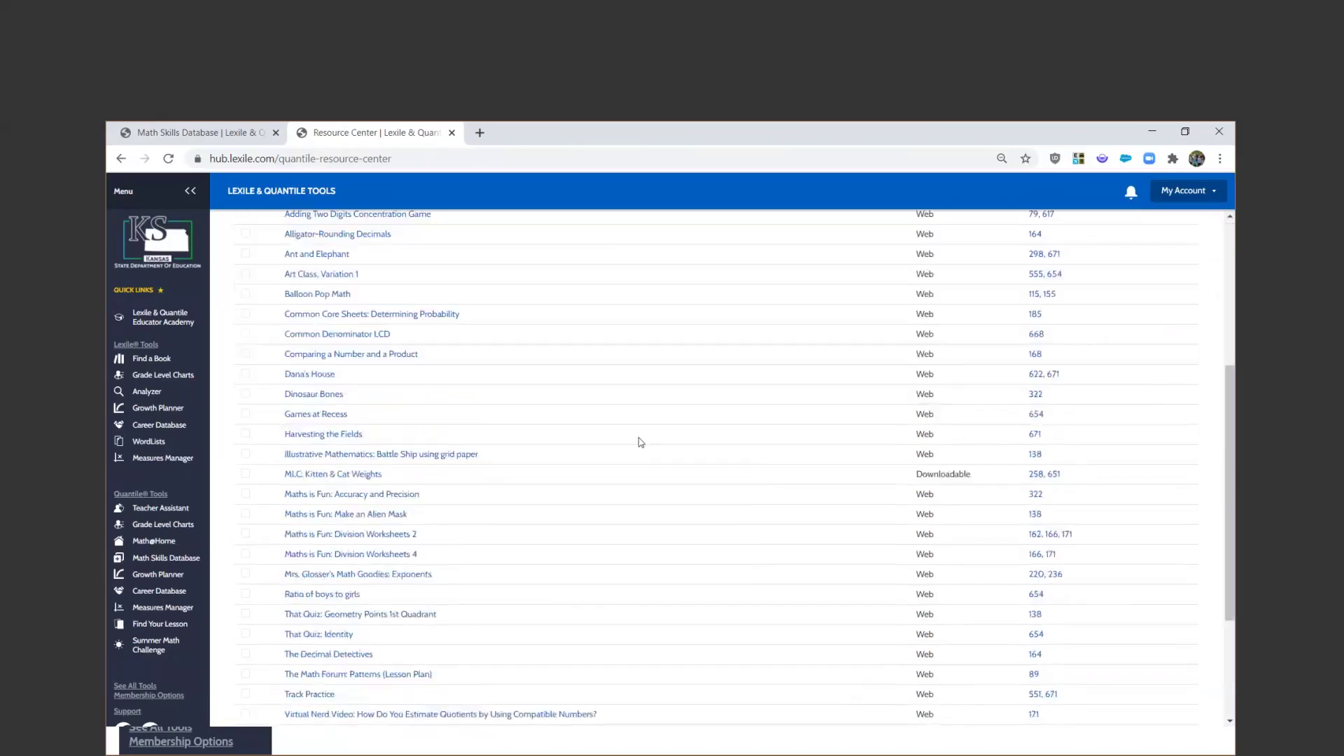
Step: Review the saved resources together with their formats, associated QSCs and available filters
scroll(641, 443, "up", 3)
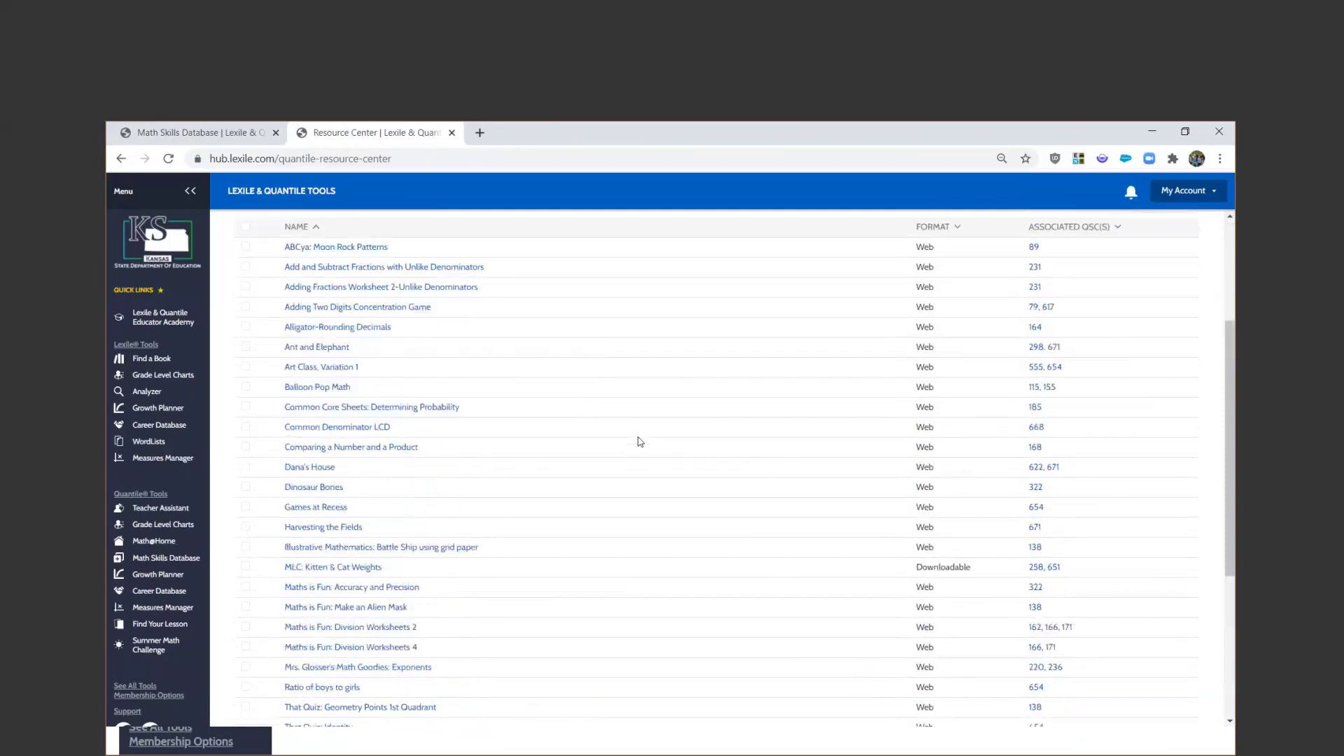
scroll(641, 442, "down", 3)
scroll(640, 442, "down", 3)
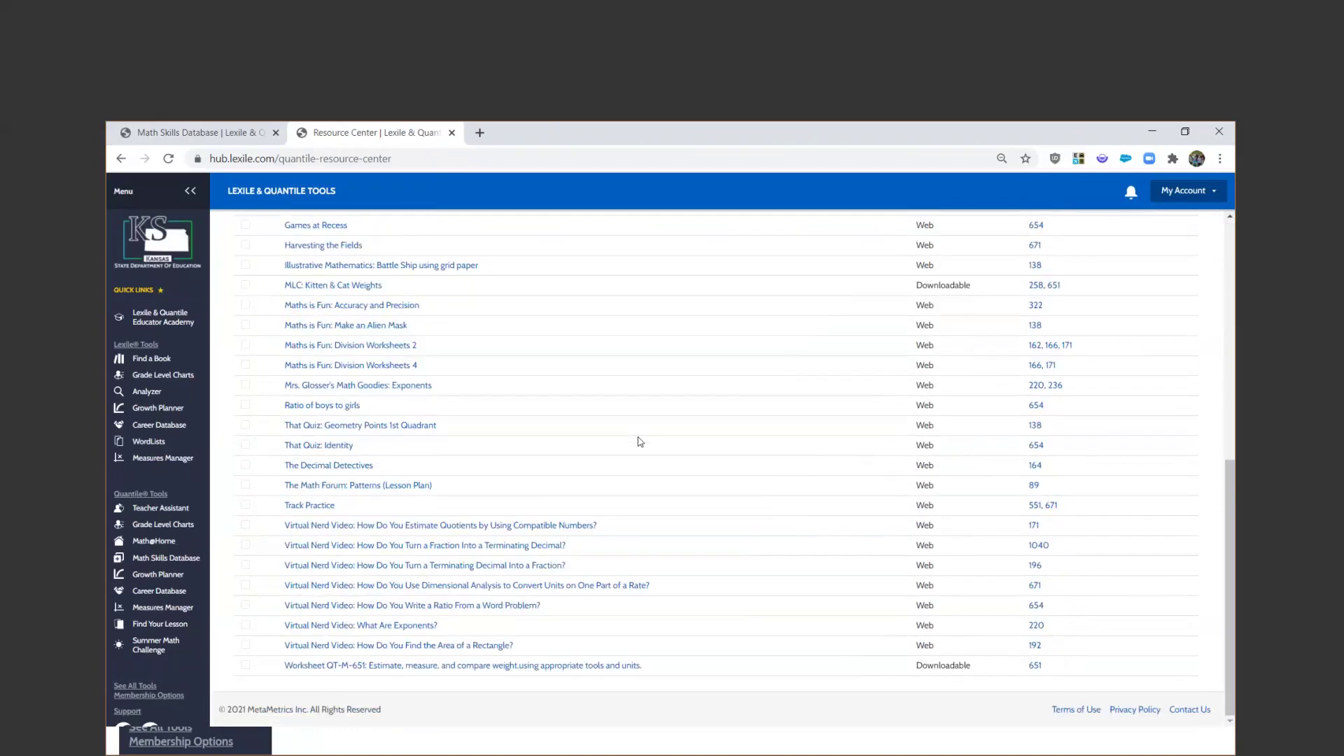
scroll(639, 441, "up", 6)
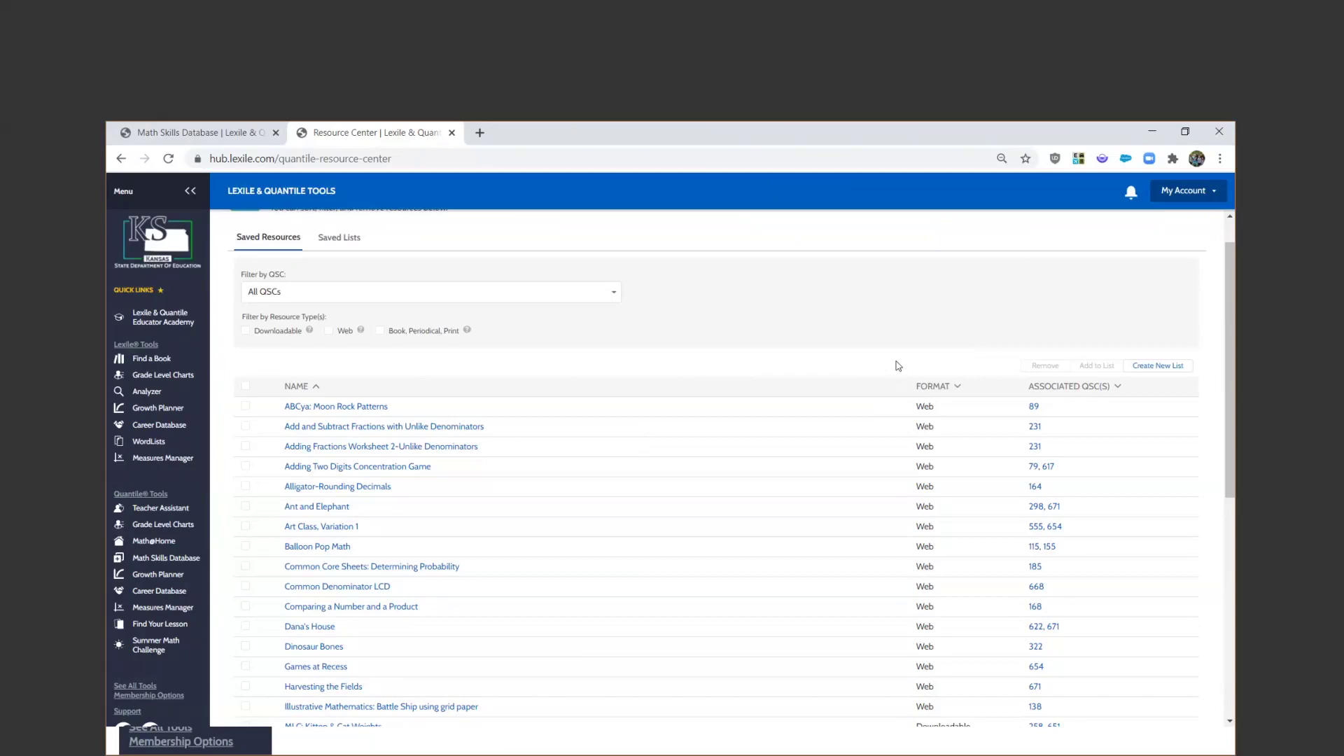
scroll(884, 371, "up", 1)
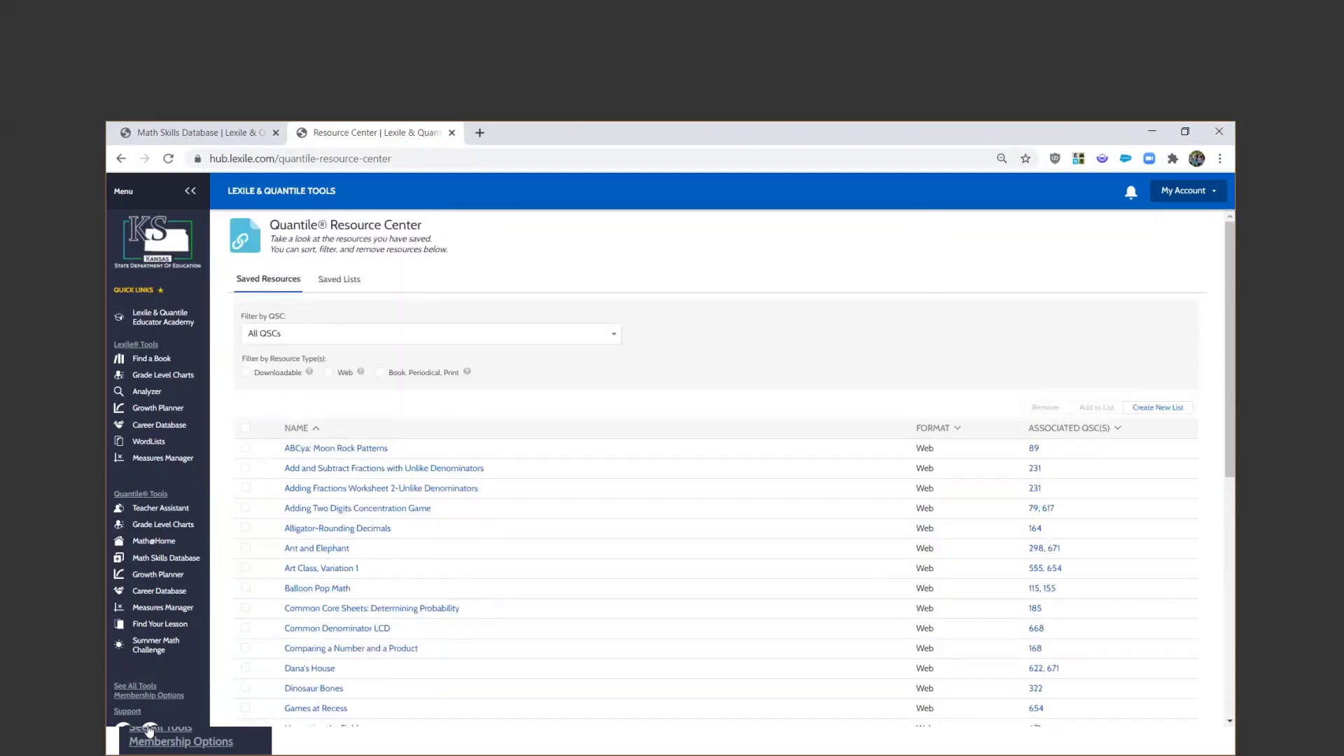
Step: Open the WordLists tool from all tools and download the 4th-grade Math word list, words only, as a PDF
left_click(130, 687)
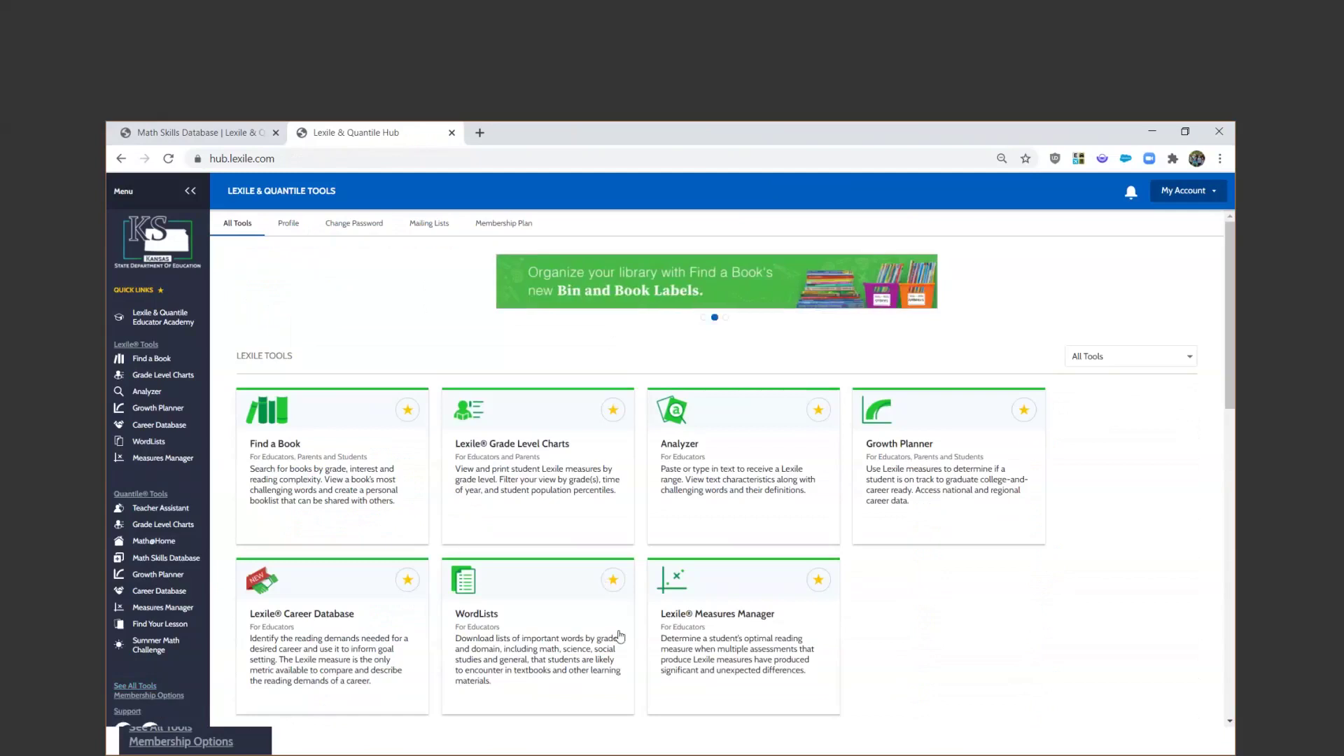
left_click(476, 621)
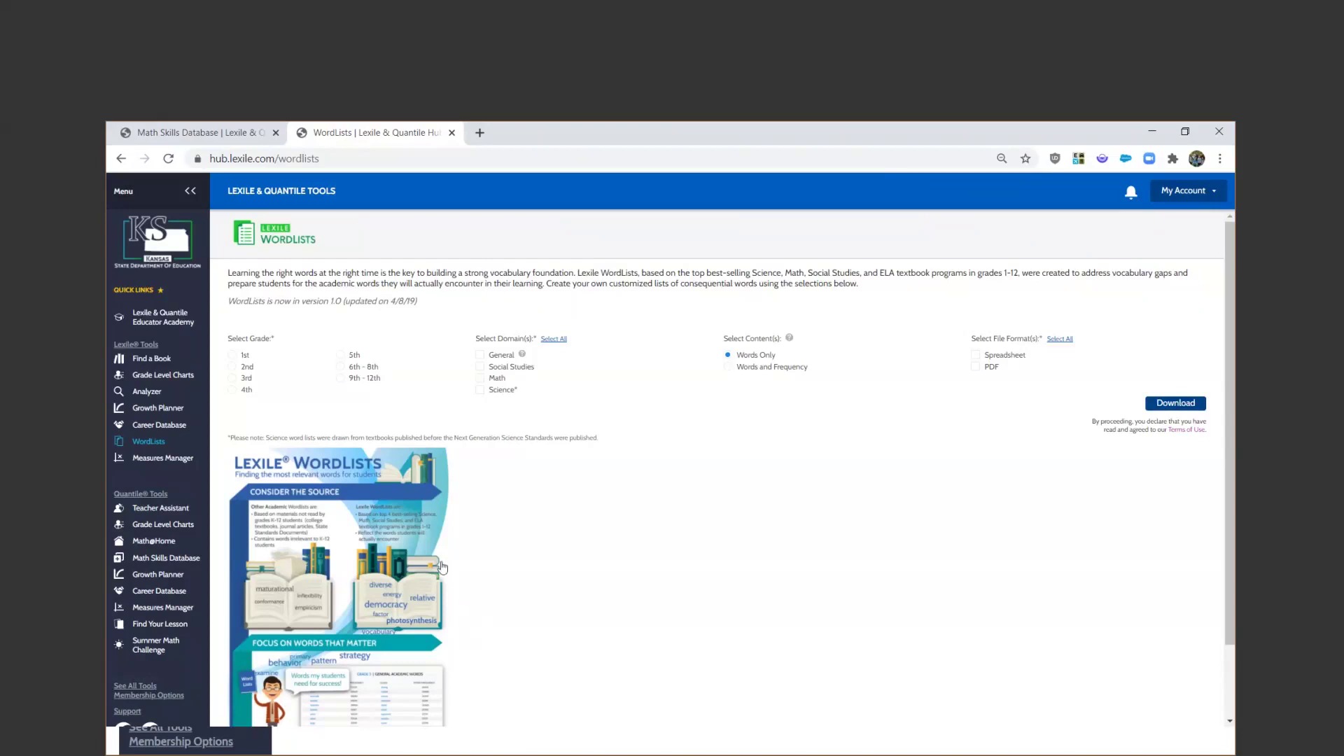
left_click(233, 391)
left_click(481, 382)
left_click(981, 369)
left_click(1184, 413)
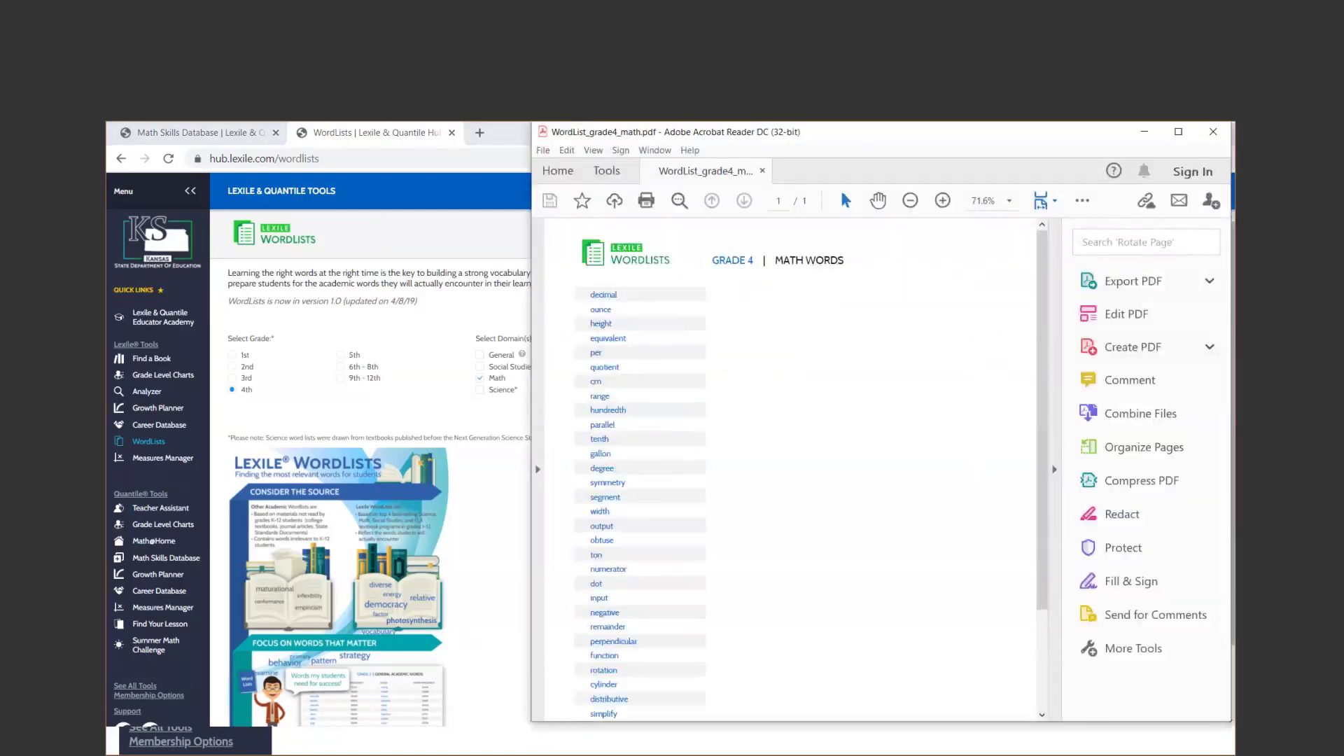
Step: Maximize the Grade 4 Math Words PDF in Acrobat Reader, look over its words and close it
left_click(1180, 135)
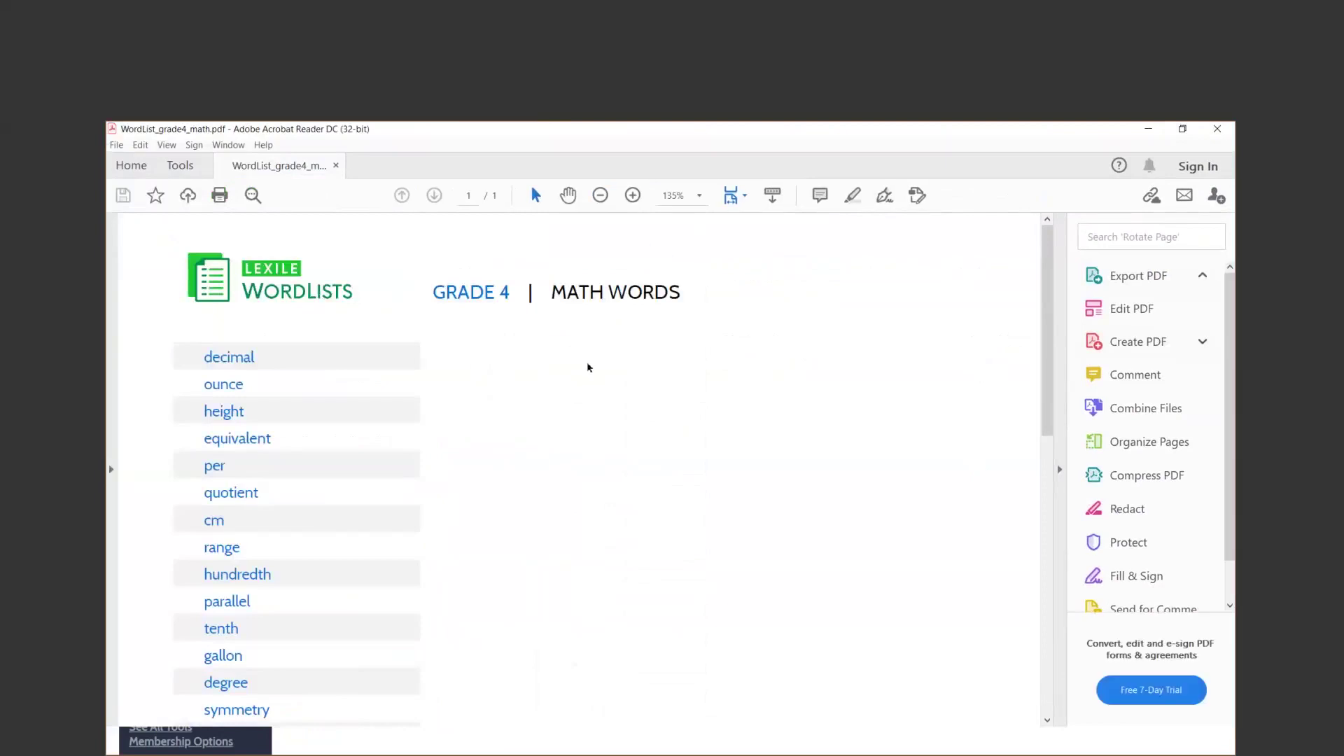
scroll(588, 368, "down", 1)
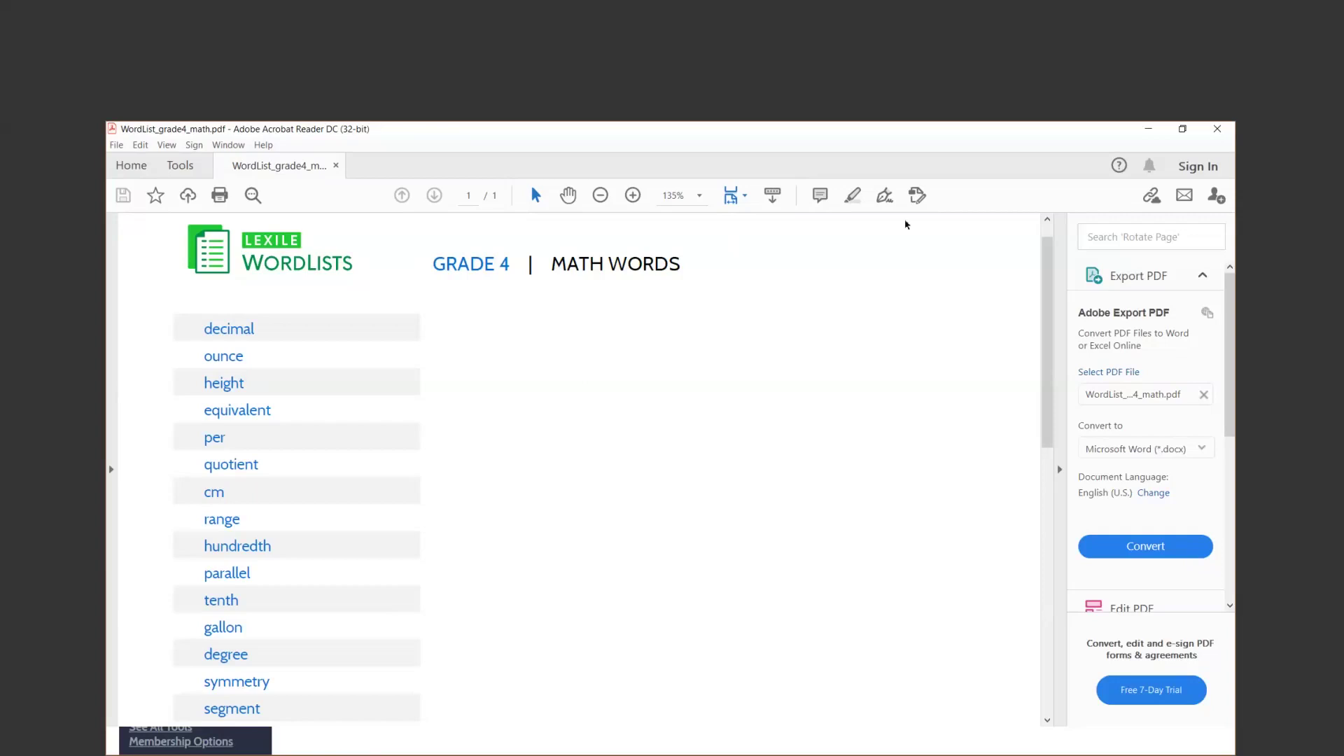
left_click(1217, 136)
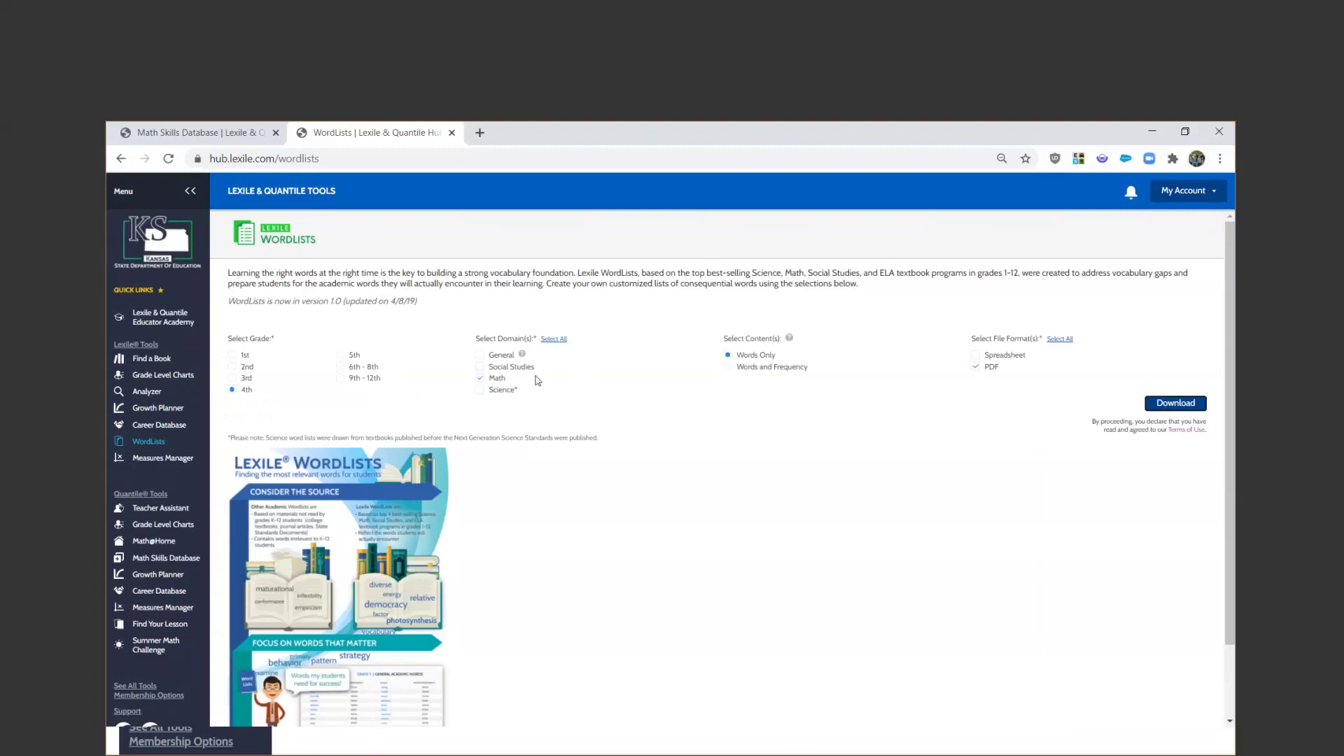
Step: Change the domain from Math to General, download the 4th-grade word list as a PDF, and close it after viewing
left_click(480, 355)
left_click(481, 379)
left_click(1184, 404)
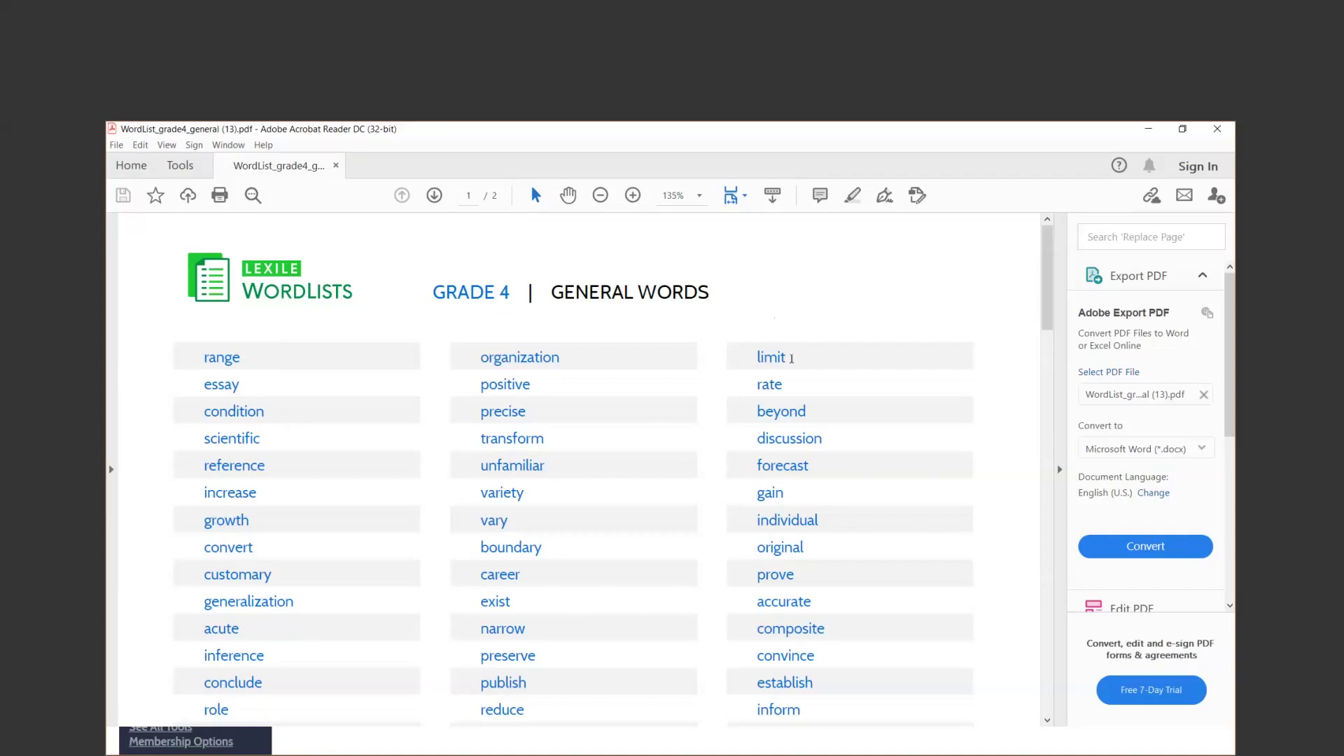
left_click(1219, 130)
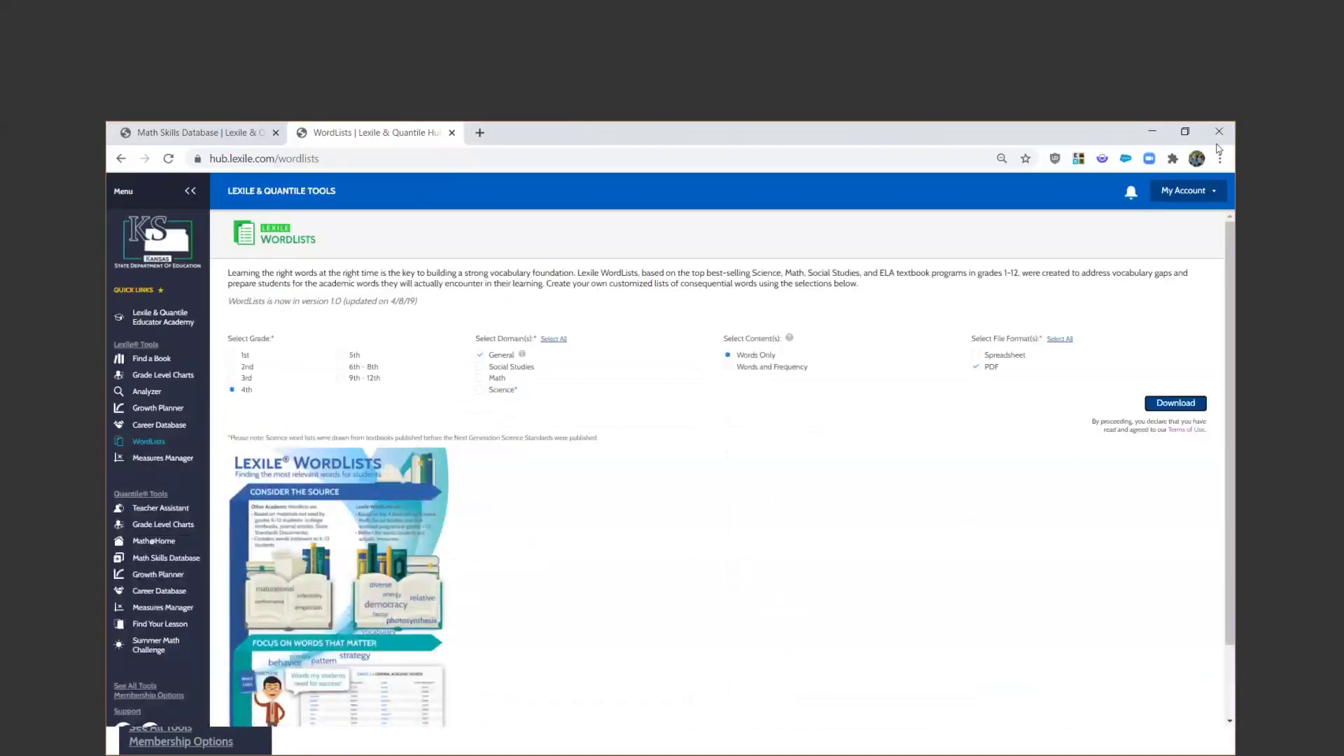
Step: Go to the Quantile tools overview and open the Find Your Lesson tool
left_click(129, 496)
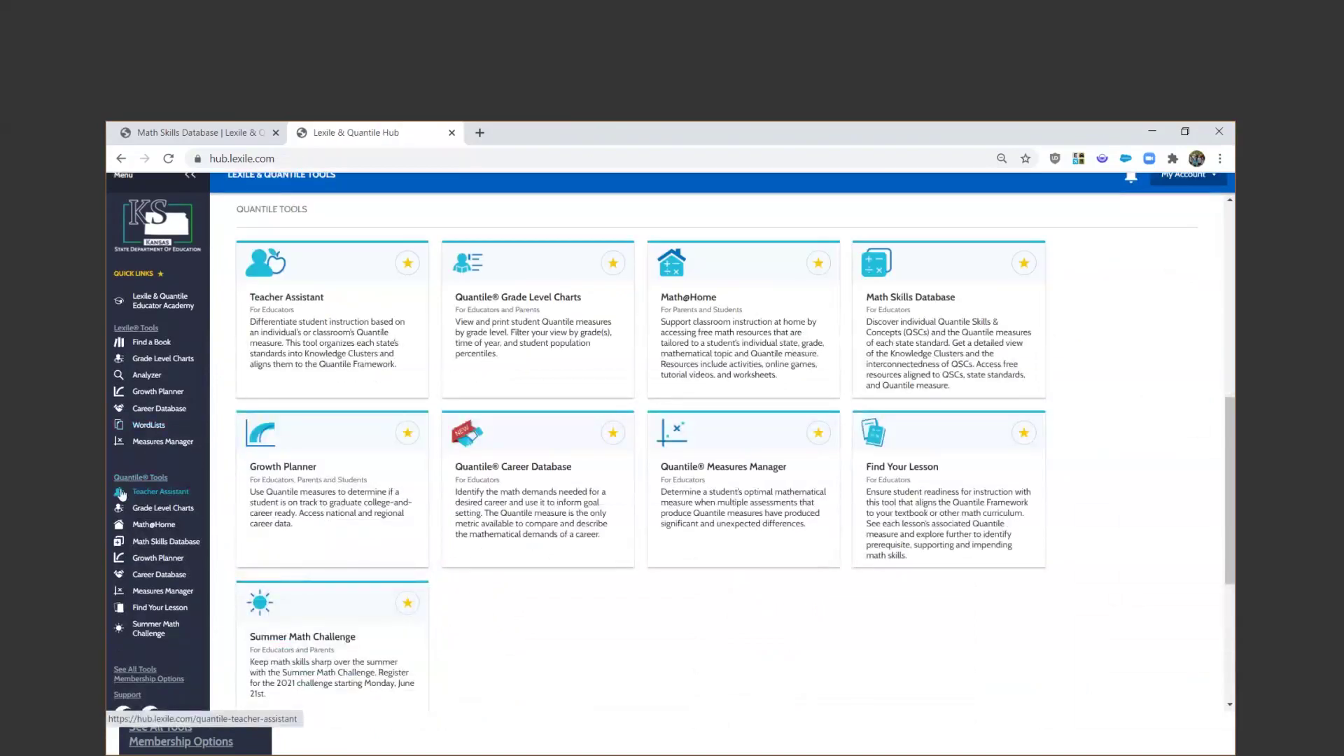
scroll(518, 546, "up", 4)
scroll(551, 546, "down", 5)
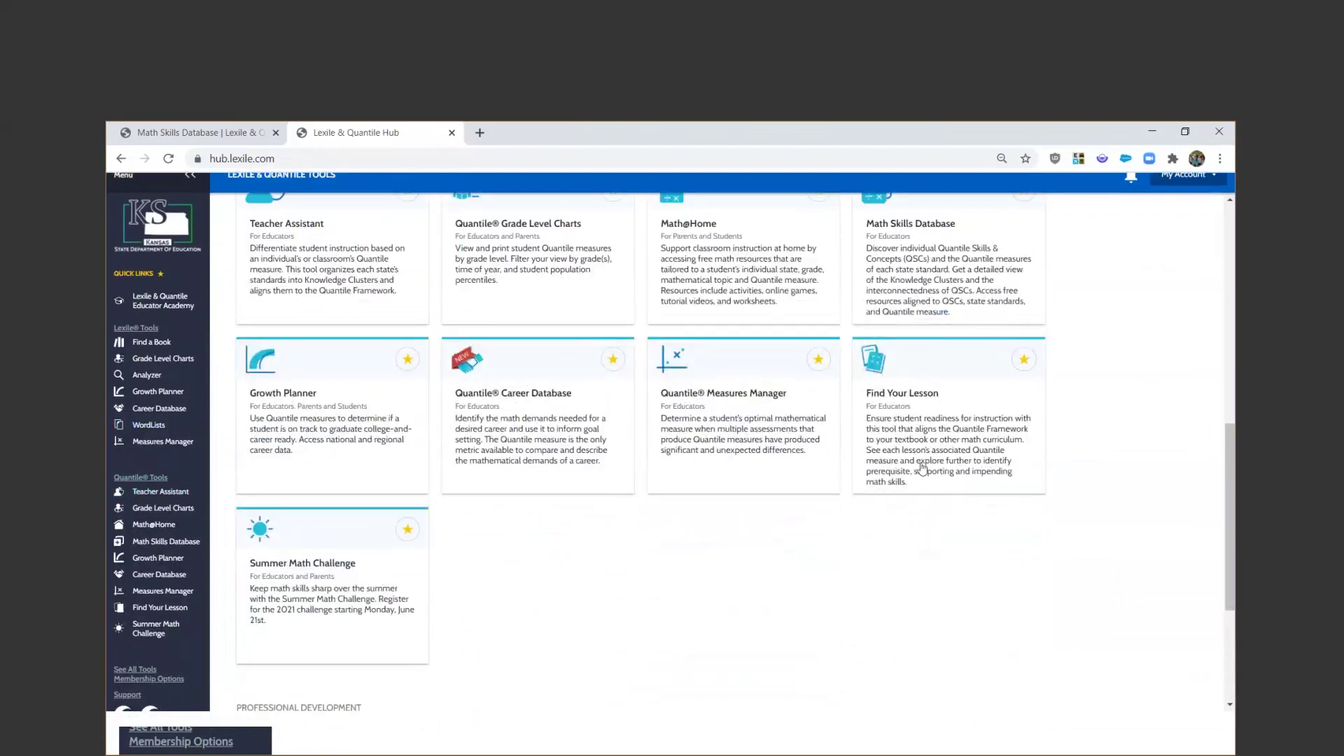
left_click(901, 395)
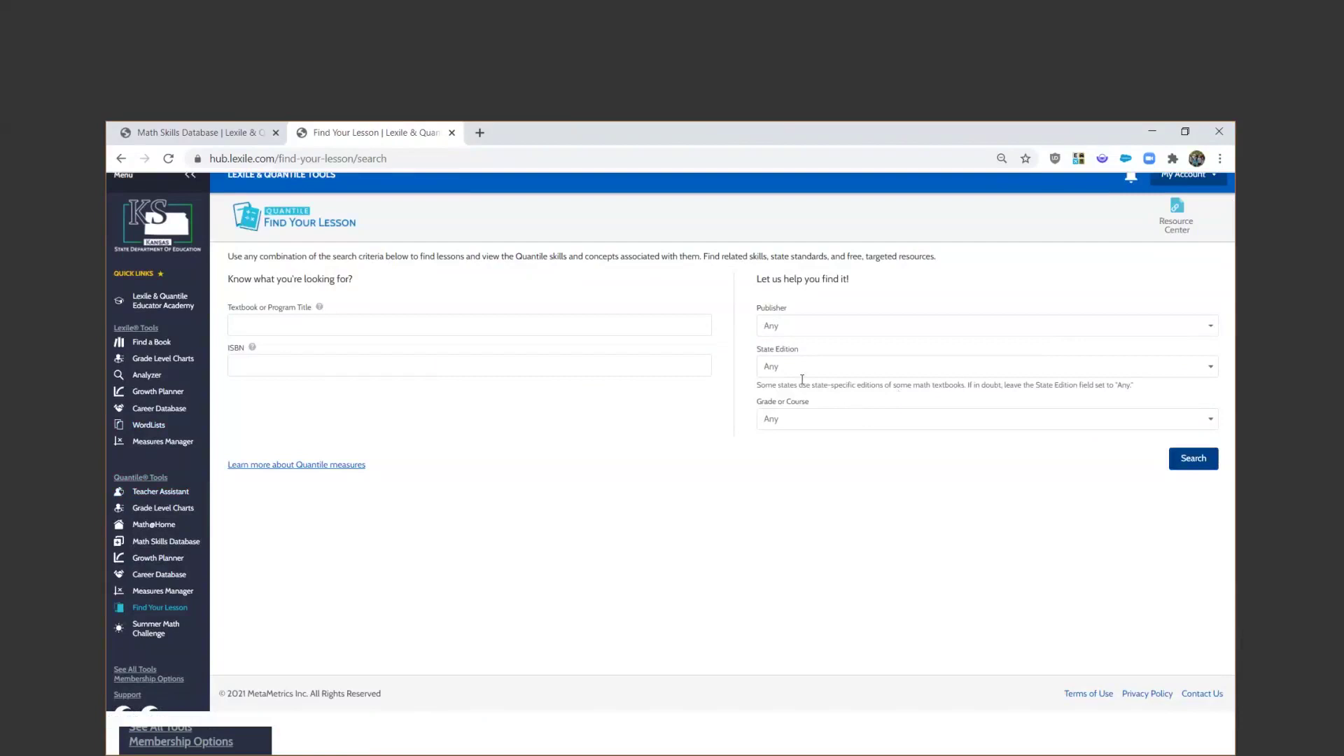
Step: Search textbook titles for "go math" and open Go Math! Grade 6 Common Core Edition
left_click(539, 326)
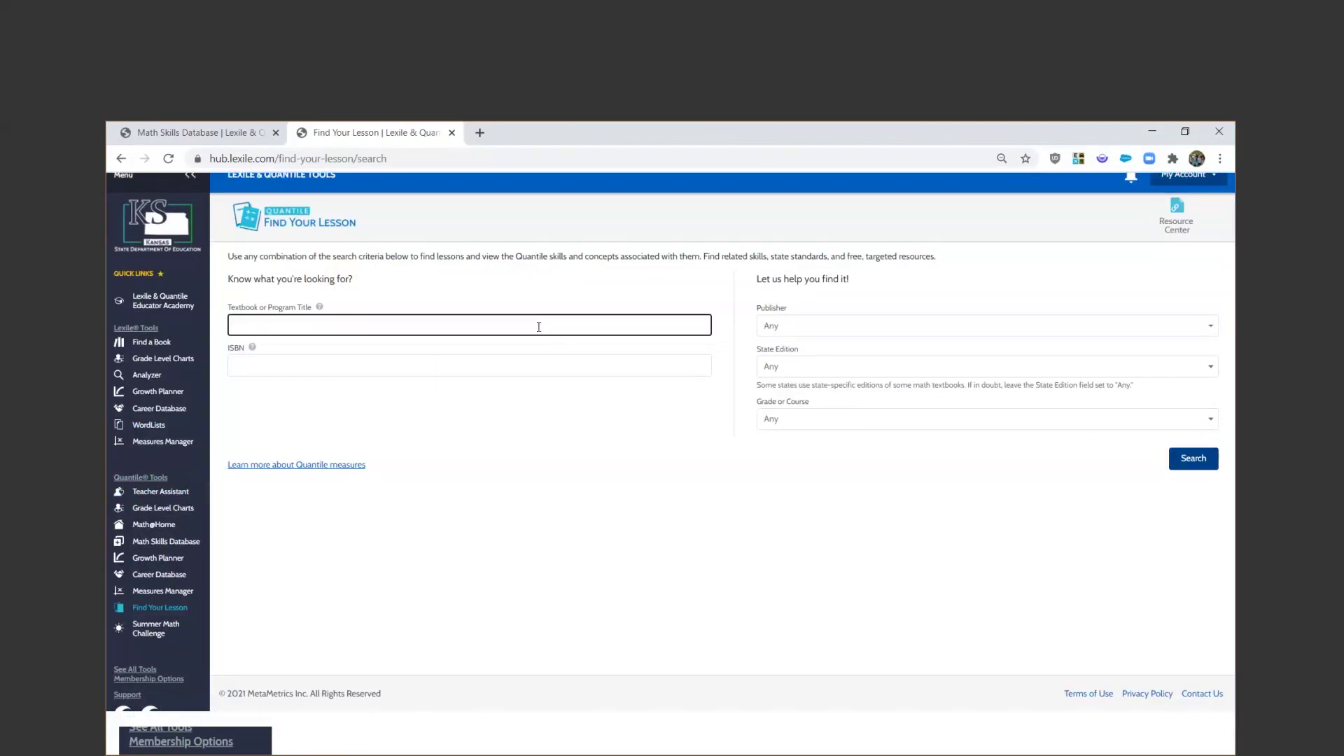
type("go math")
key("Return")
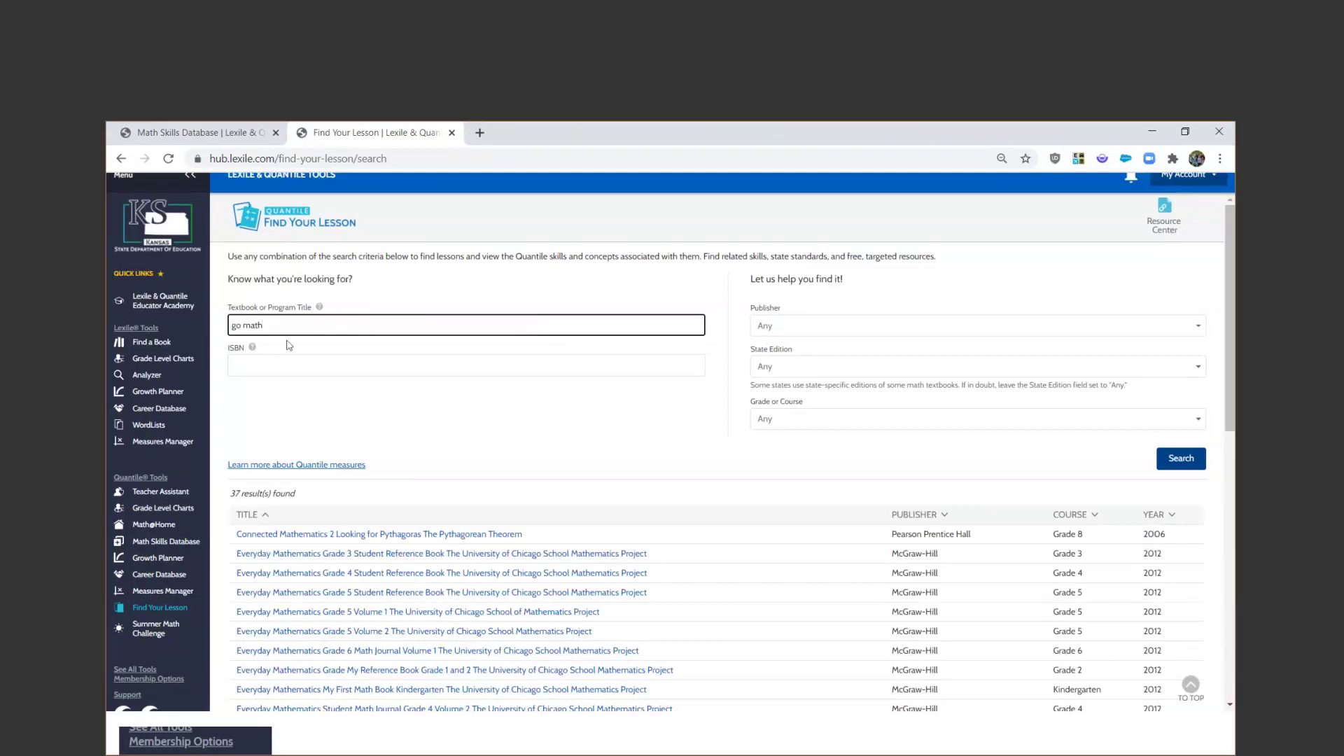
scroll(306, 354, "down", 3)
scroll(310, 362, "down", 2)
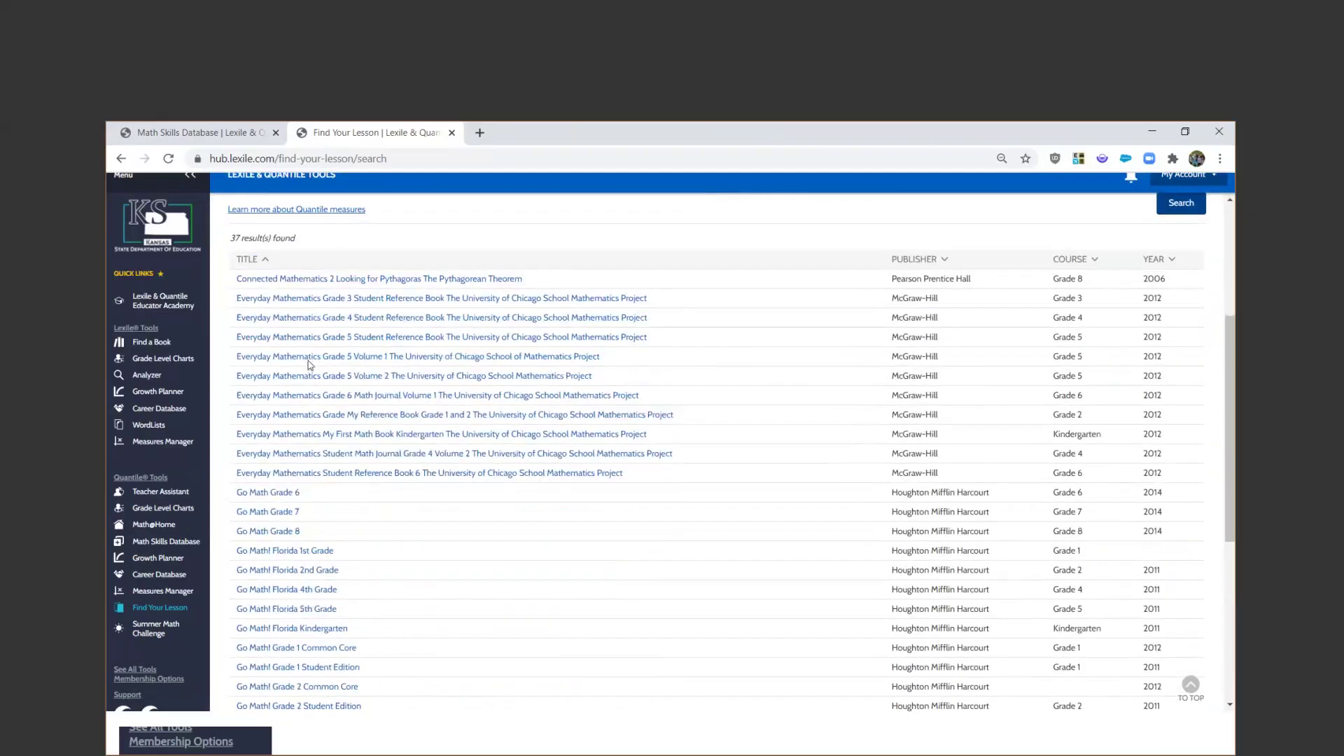
scroll(323, 382, "down", 3)
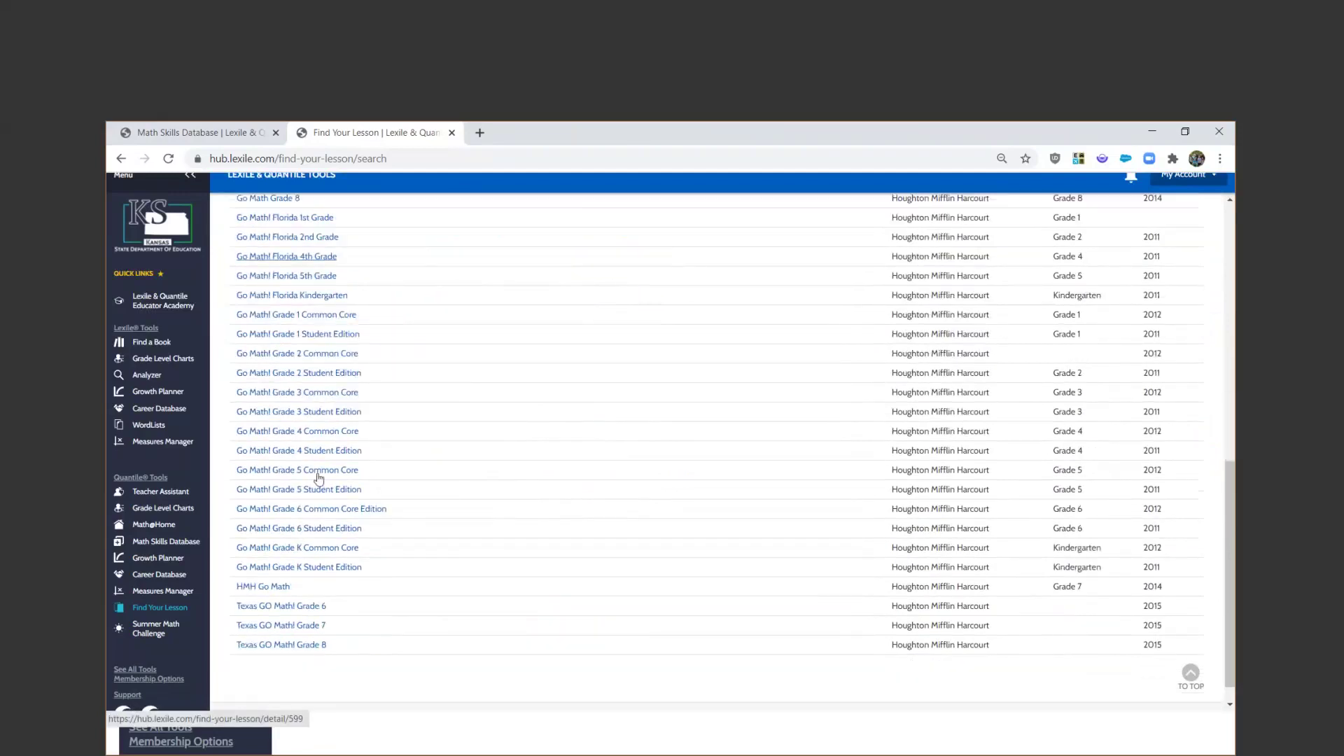
left_click(322, 509)
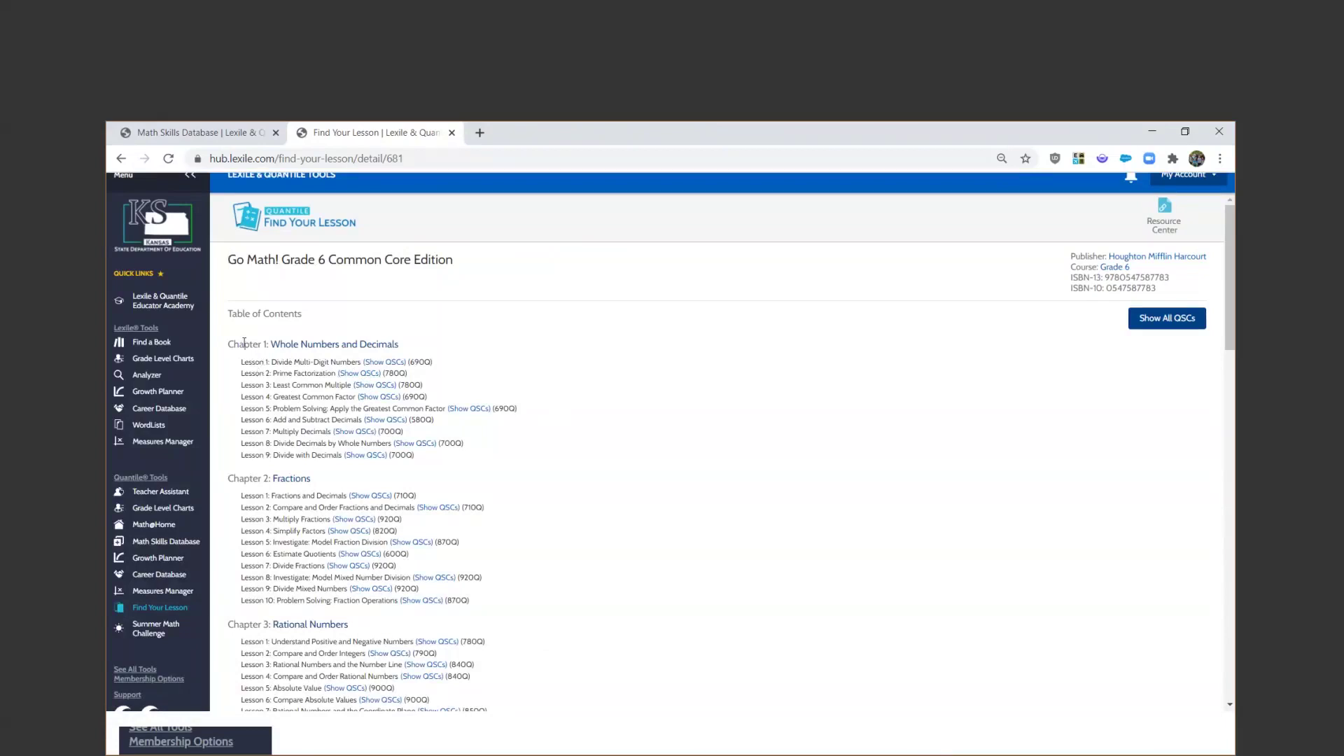
Step: Show the QSCs for Chapter 1 Lesson 1, Divide Multi-Digit Numbers, and open the skill on solving one-step linear equations and inequalities
left_click_drag(410, 363, 435, 369)
left_click(464, 372)
left_click(384, 363)
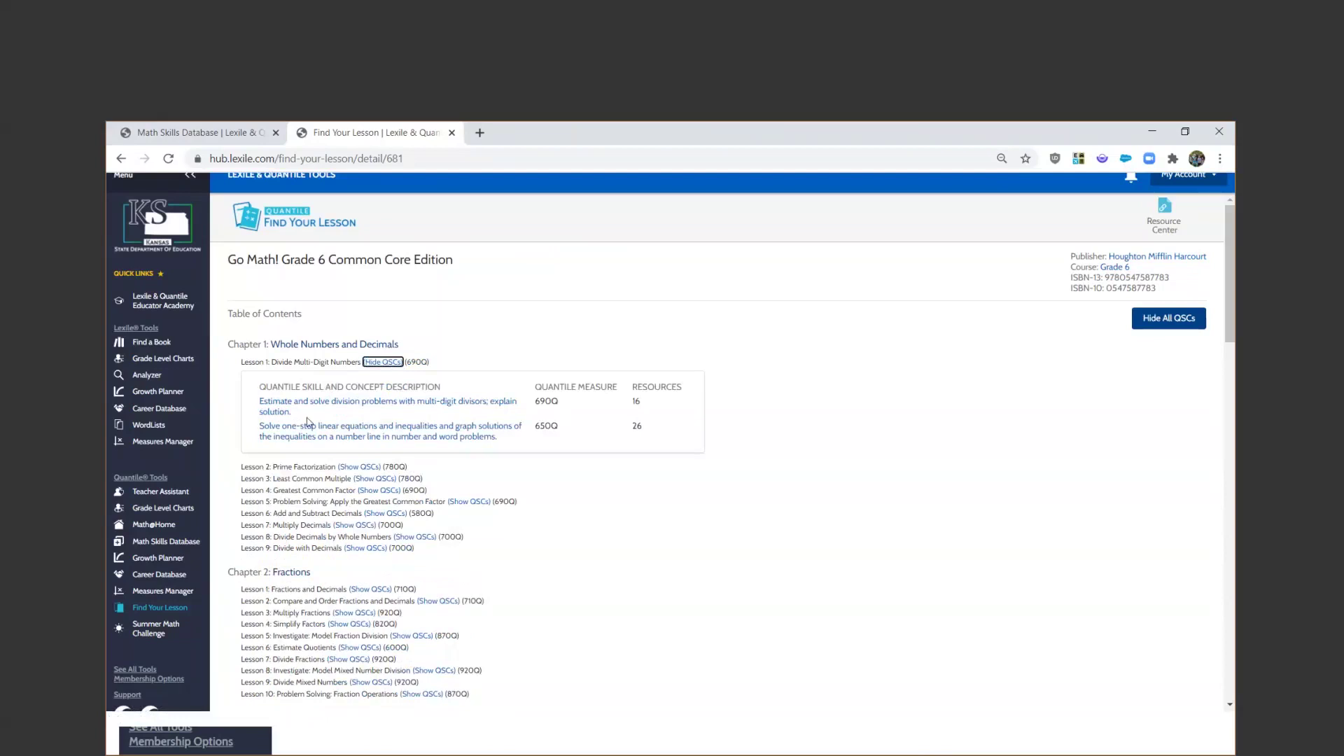
left_click(364, 437)
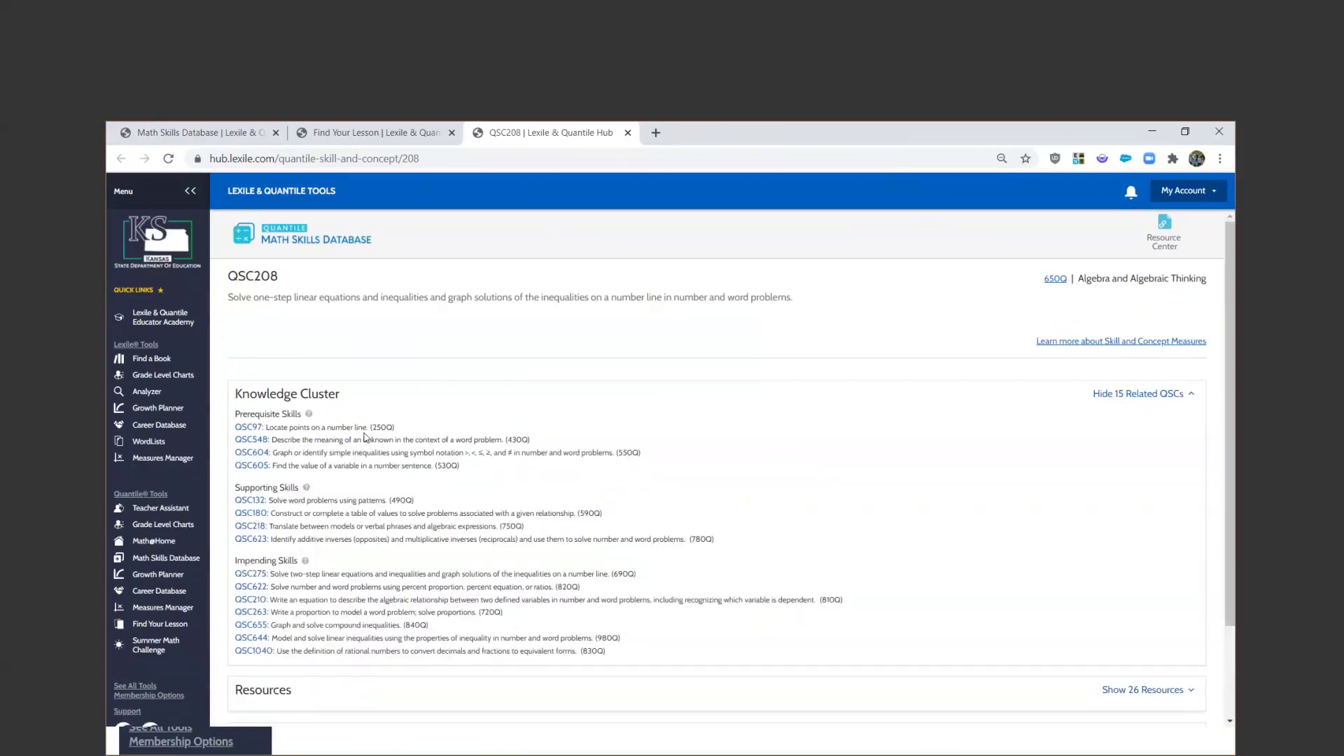
Step: Expand the resources of skill QSC208 and look through the listed videos and related skills
scroll(365, 437, "down", 2)
left_click(1135, 578)
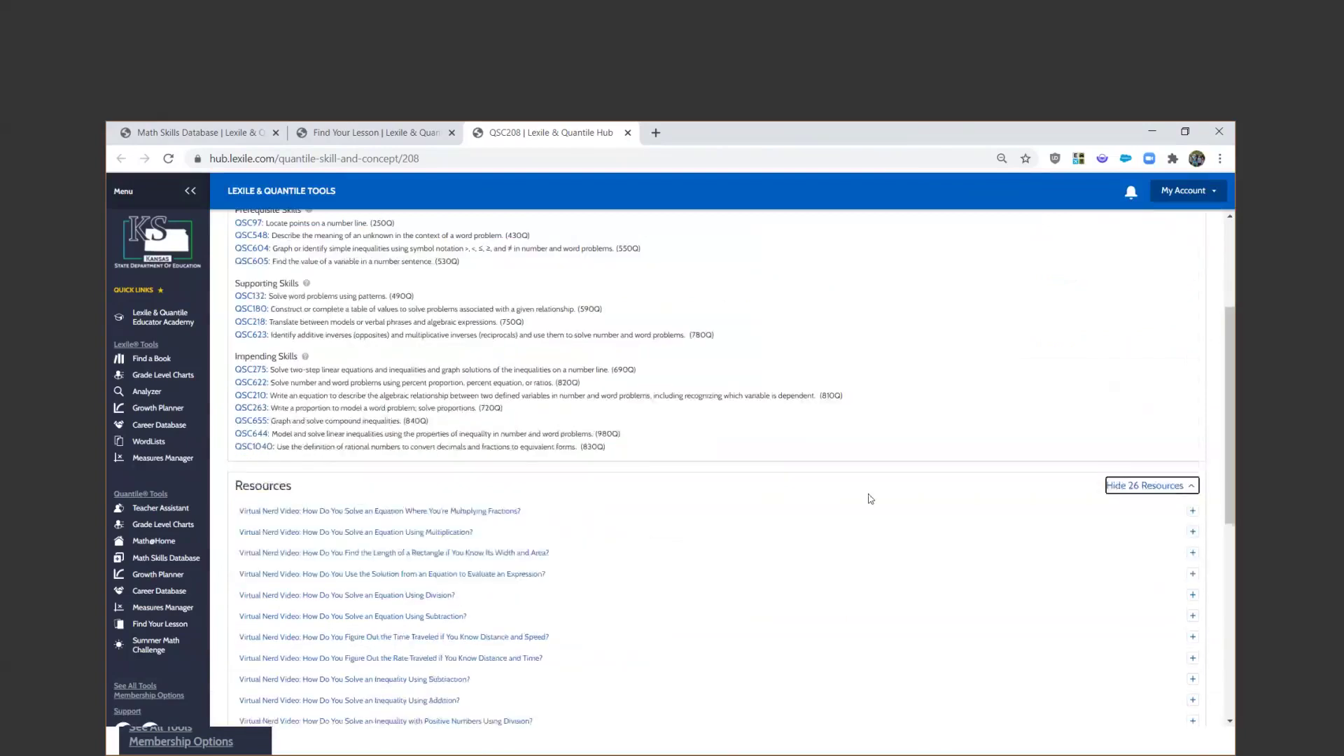
scroll(602, 350, "down", 4)
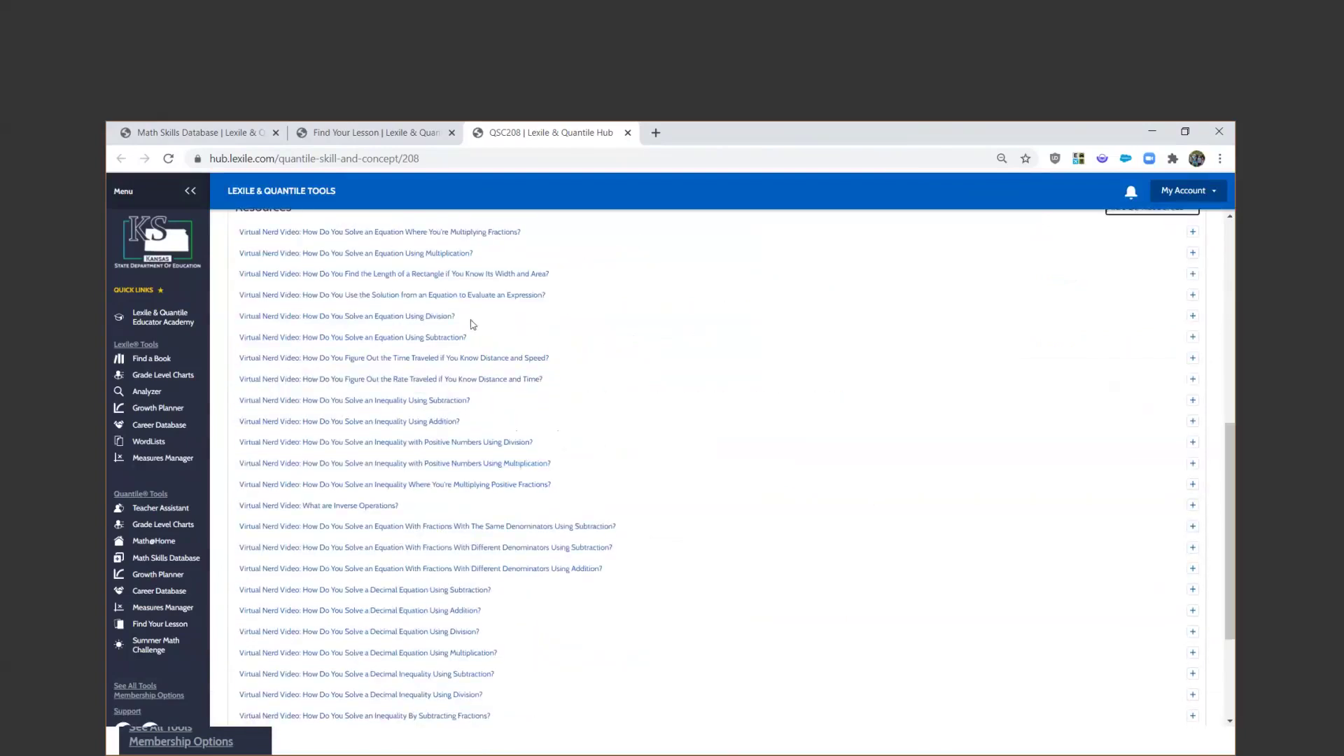
scroll(473, 325, "down", 3)
scroll(473, 324, "up", 2)
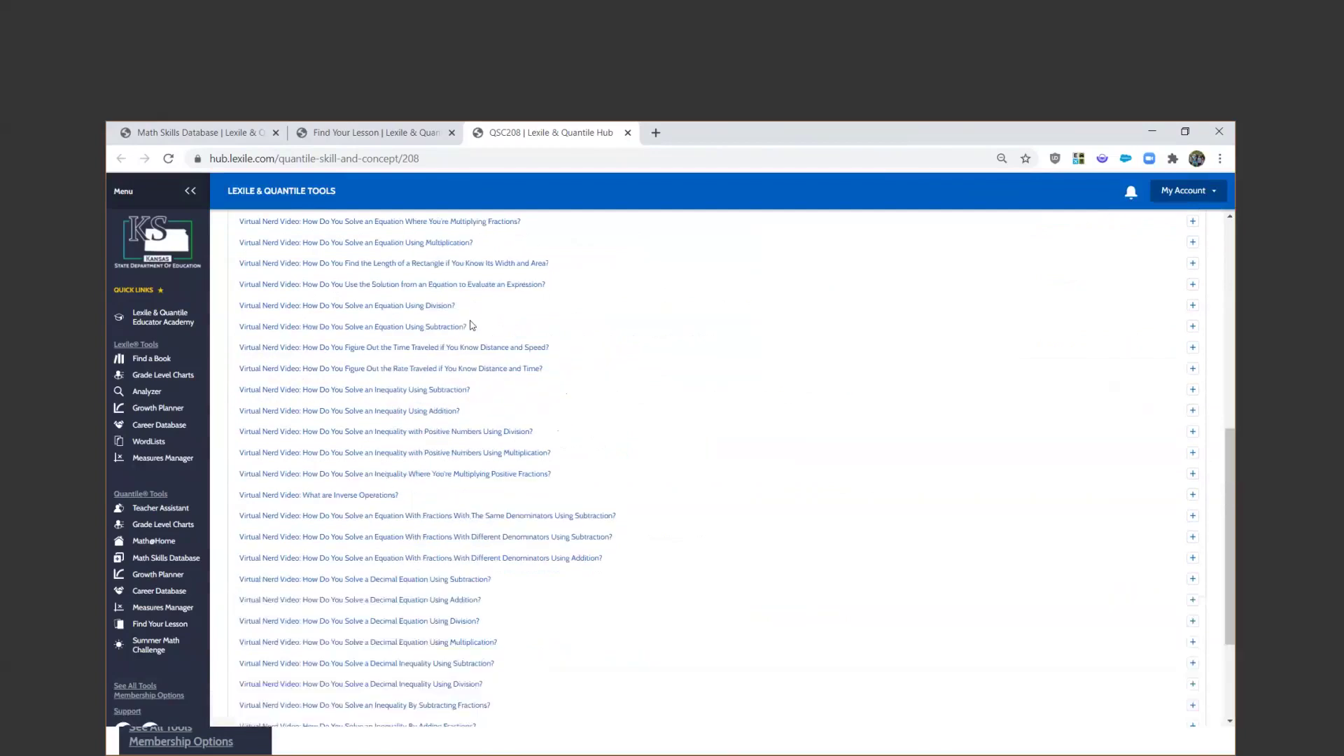
scroll(472, 325, "up", 3)
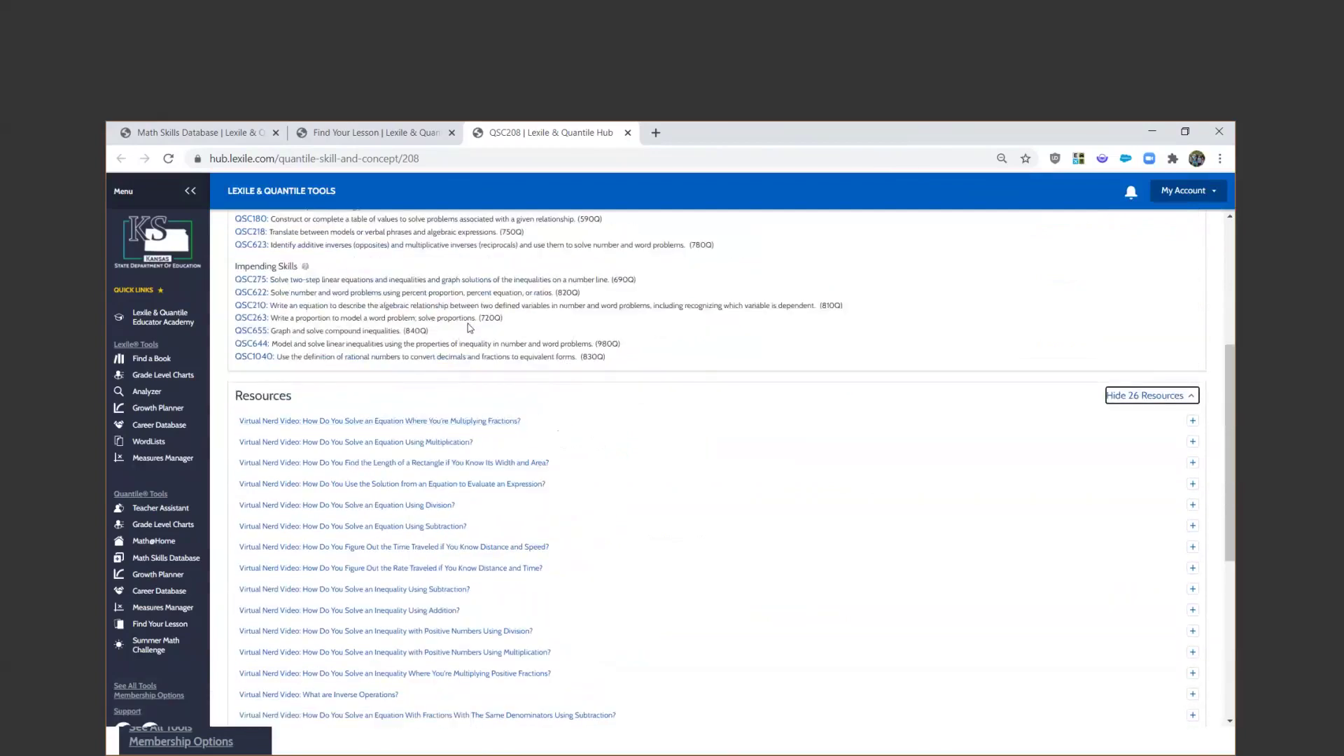